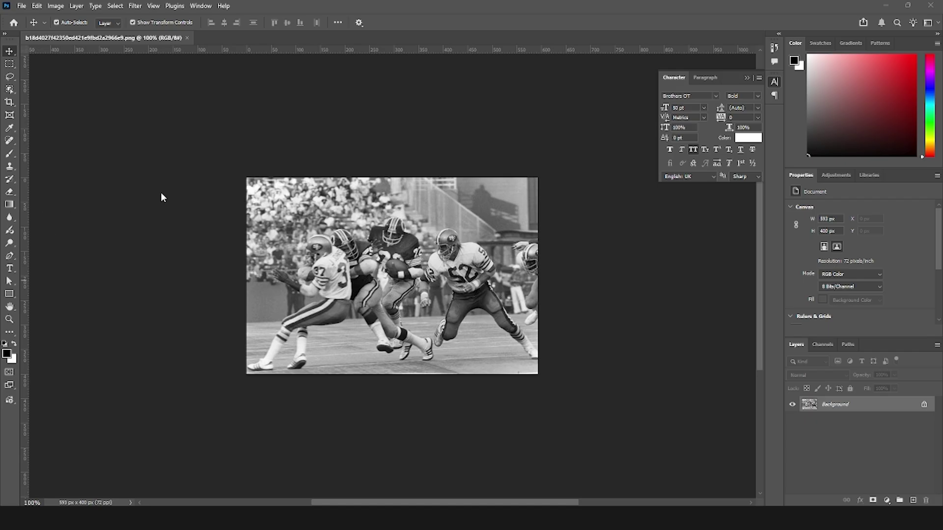
Create a 4 x 5 in, 300 ppi document and add a light grey (a2a2a2) solid colour fill layer
key(ctrl+n)
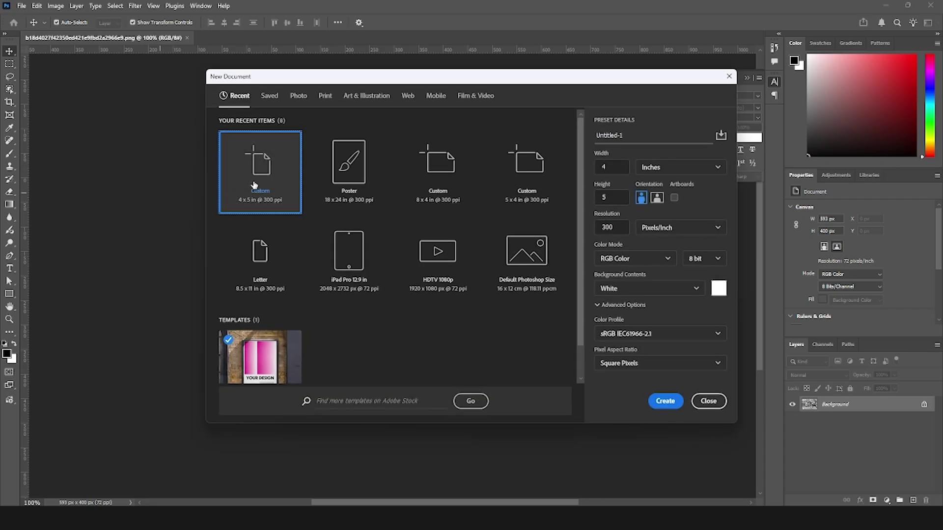
click(662, 400)
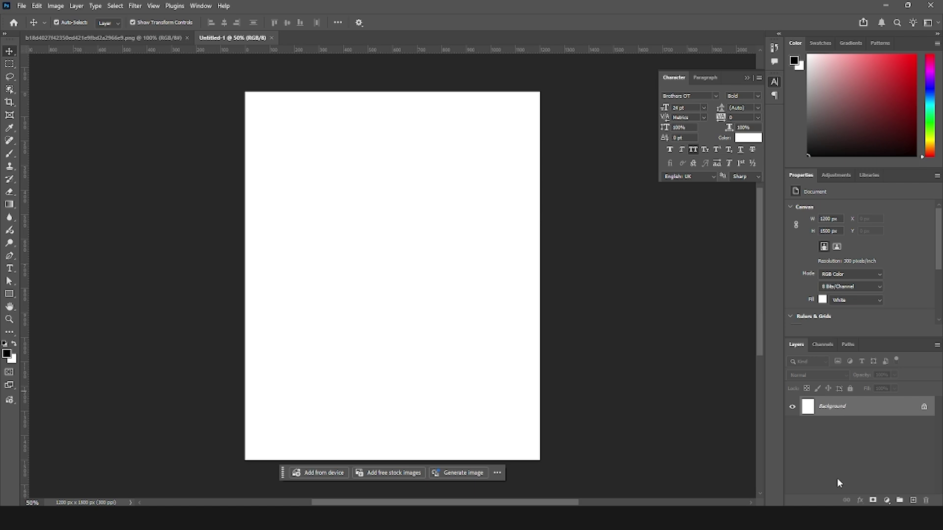
click(886, 500)
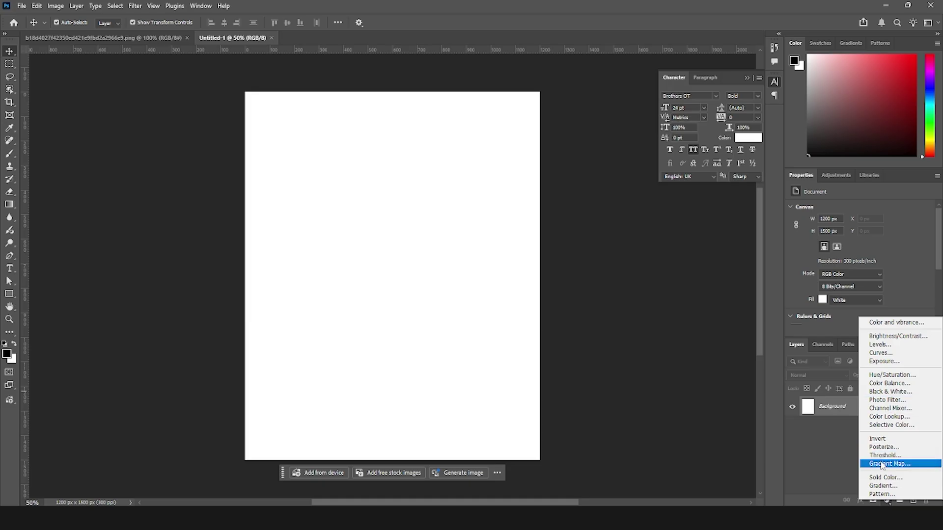
click(885, 477)
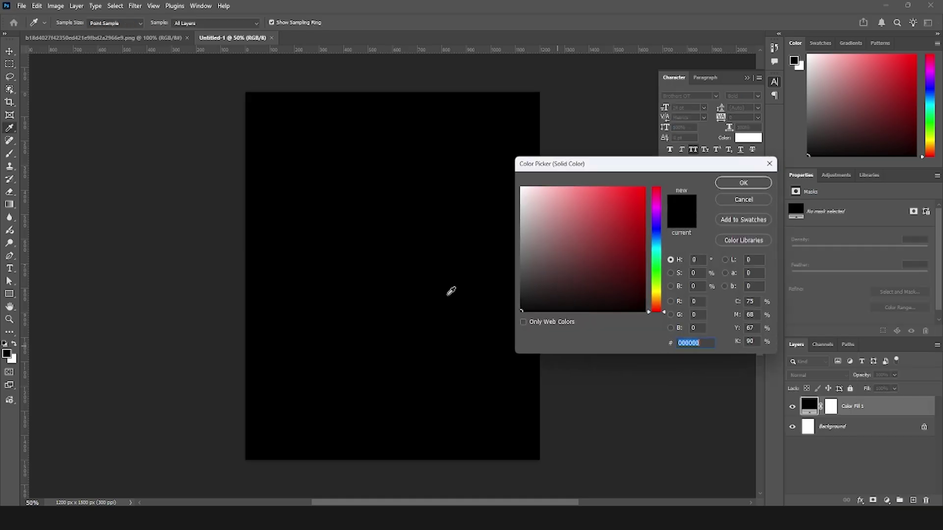
click(525, 267)
drag(525, 267, 514, 231)
click(731, 185)
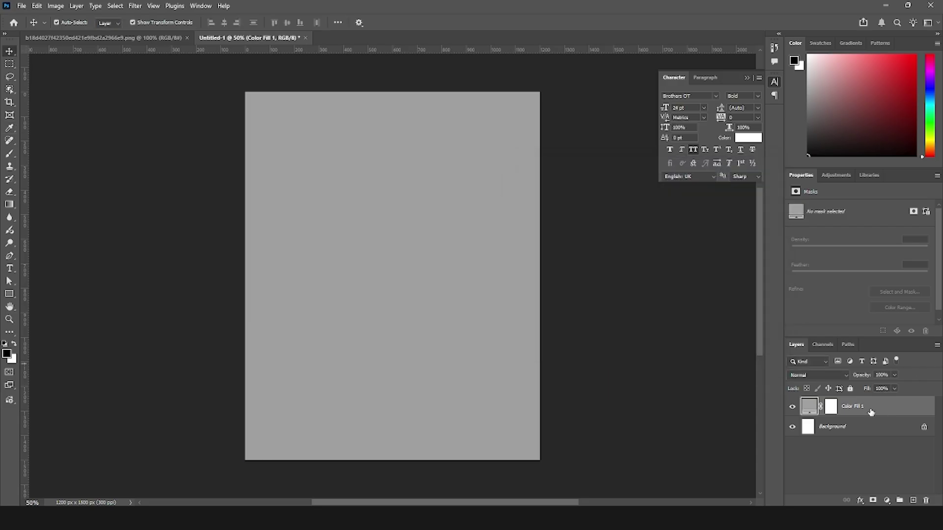
Rename the grey fill layer to BG
double_click(860, 414)
text(BG)
click(836, 447)
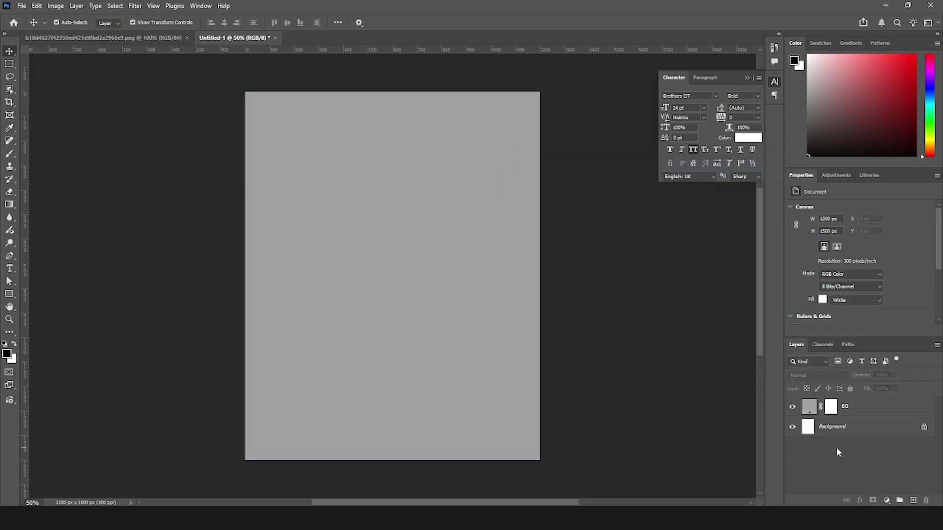
key(alt+Tab)
Place the ripped-paper texture on the canvas, tilted about -17° across the top-left corner
drag(79, 231, 362, 141)
drag(385, 263, 319, 113)
drag(439, 224, 464, 177)
drag(386, 129, 346, 79)
drag(416, 131, 417, 129)
drag(319, 109, 339, 110)
key(Return)
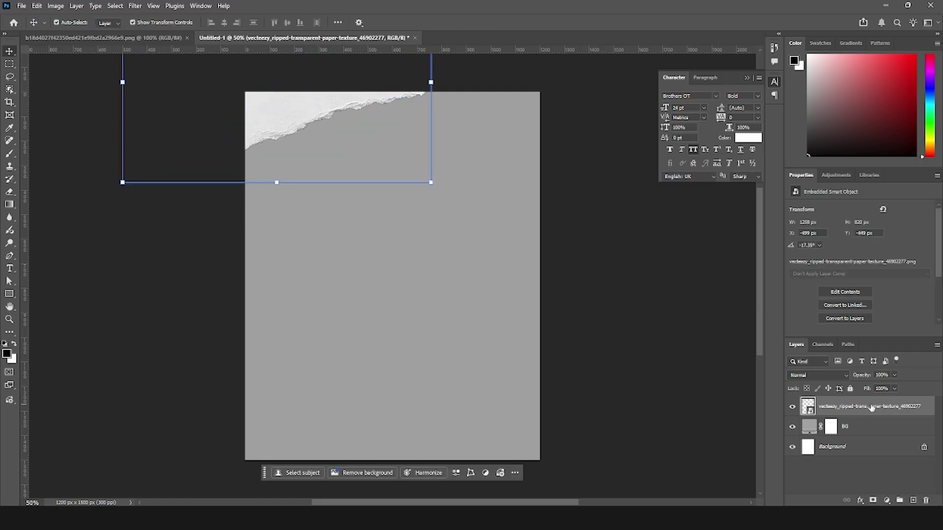
Group the torn-paper layer and name the group IMAGE HOLDER 01
key(ctrl)
key(ctrl+g)
double_click(862, 417)
key(Escape)
double_click(839, 403)
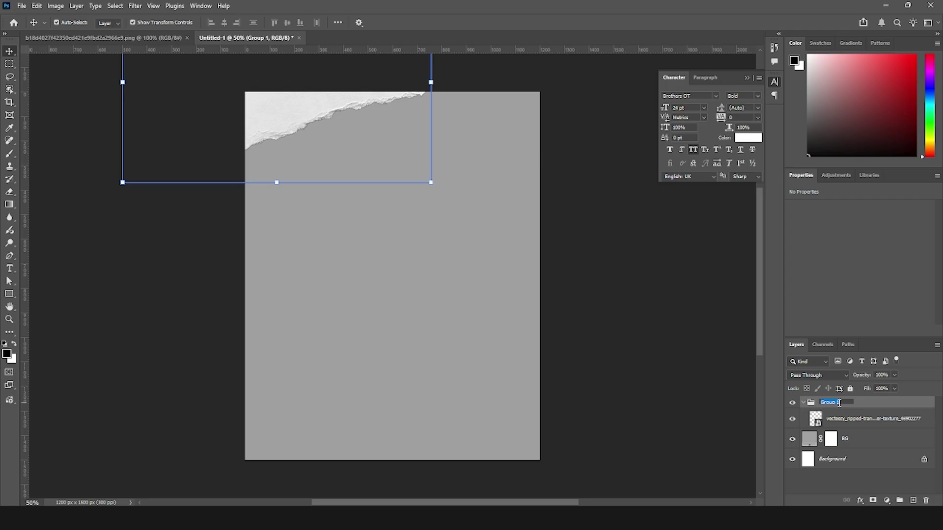
text(IMAGE HOLDER 01)
click(793, 403)
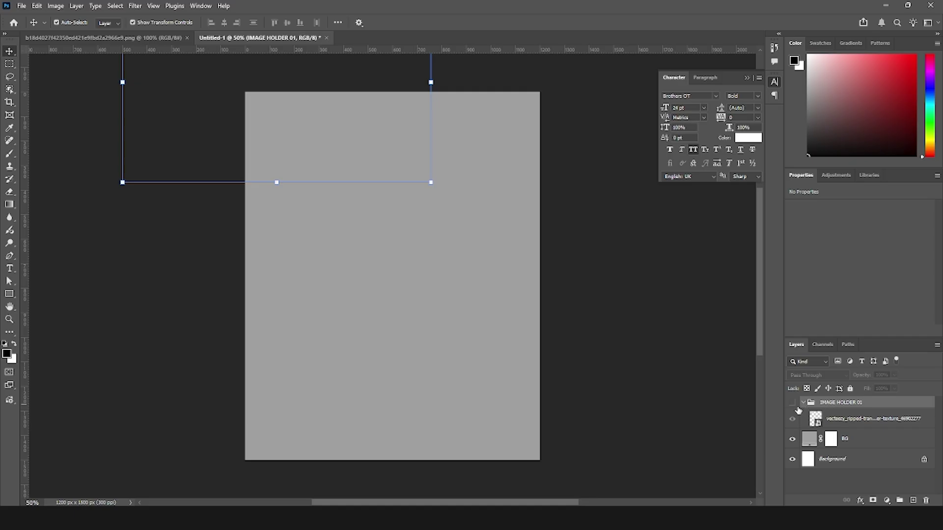
click(792, 402)
click(344, 148)
click(312, 116)
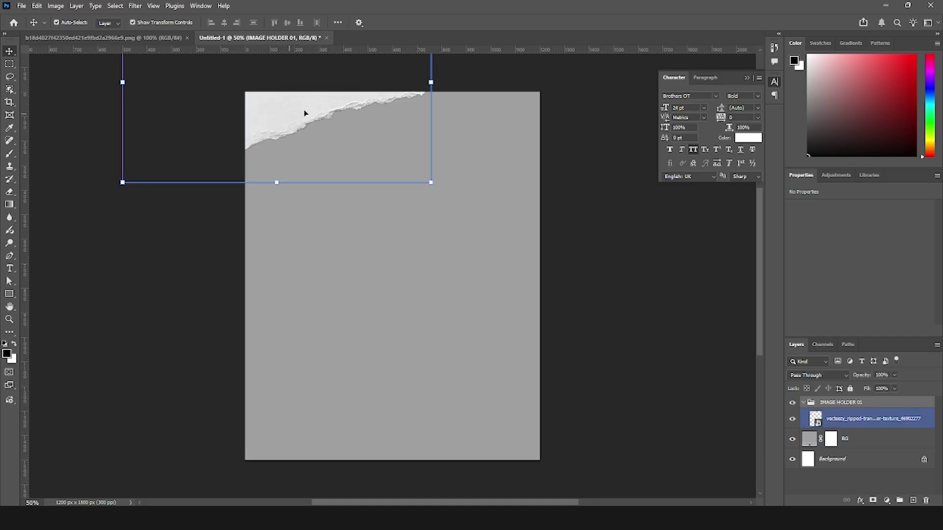
click(151, 295)
click(796, 403)
click(824, 418)
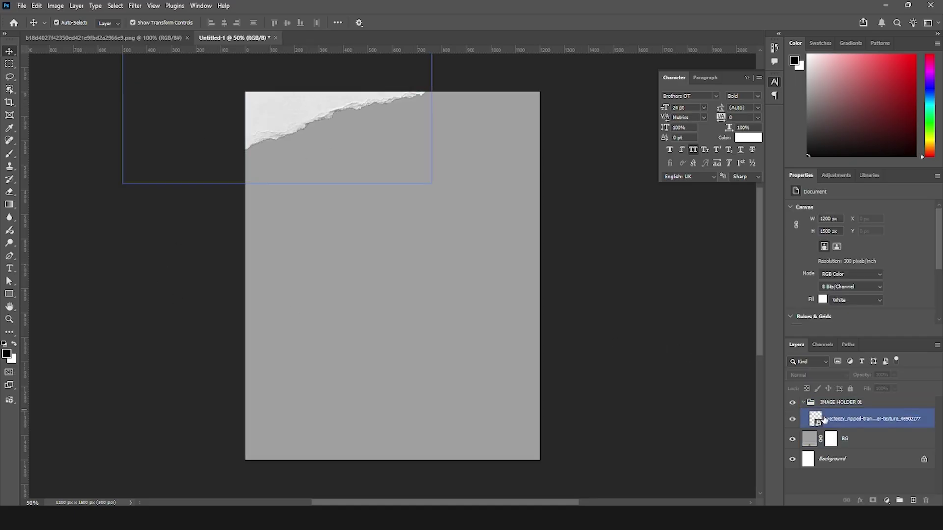
click(802, 406)
click(803, 403)
Duplicate IMAGE HOLDER 01, move the copy beneath it, and rename it IMAGE HOLDER 02
key(ctrl+j)
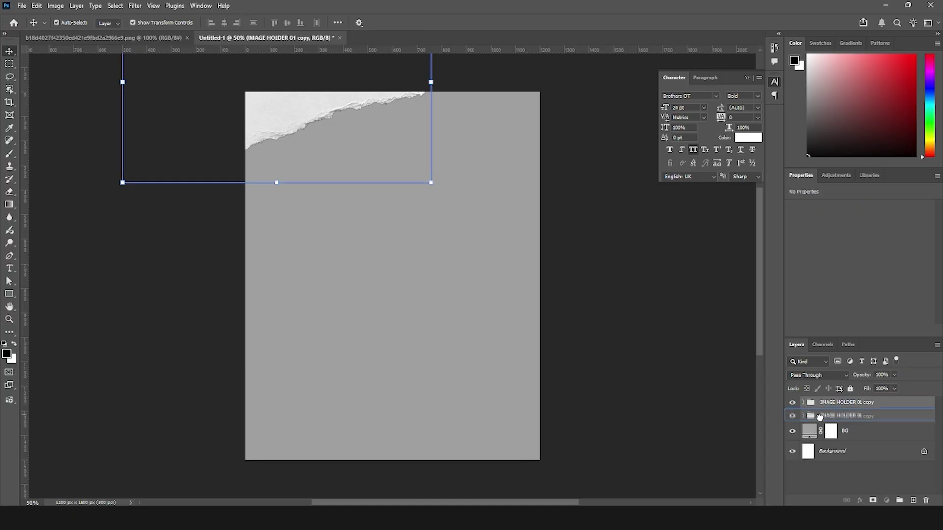
key(ctrl+z)
click(819, 420)
key(ctrl+z)
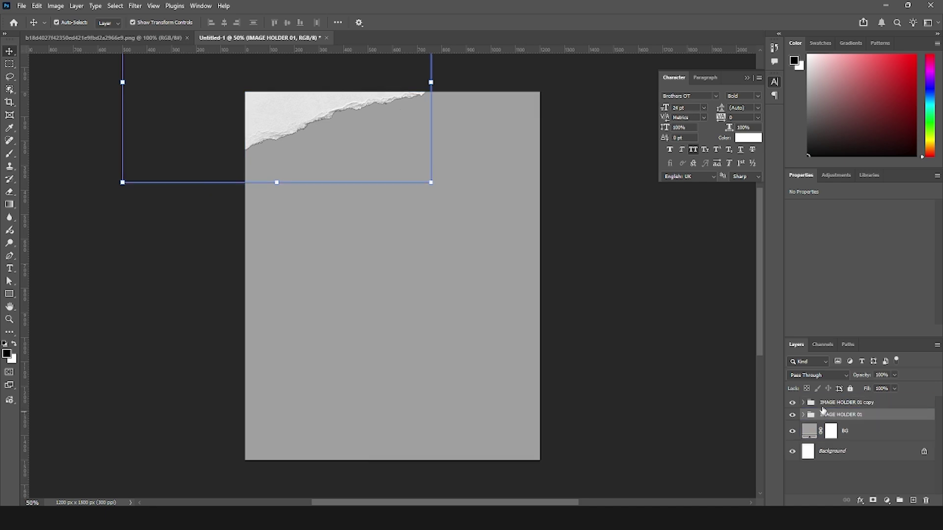
drag(816, 407, 821, 417)
double_click(857, 415)
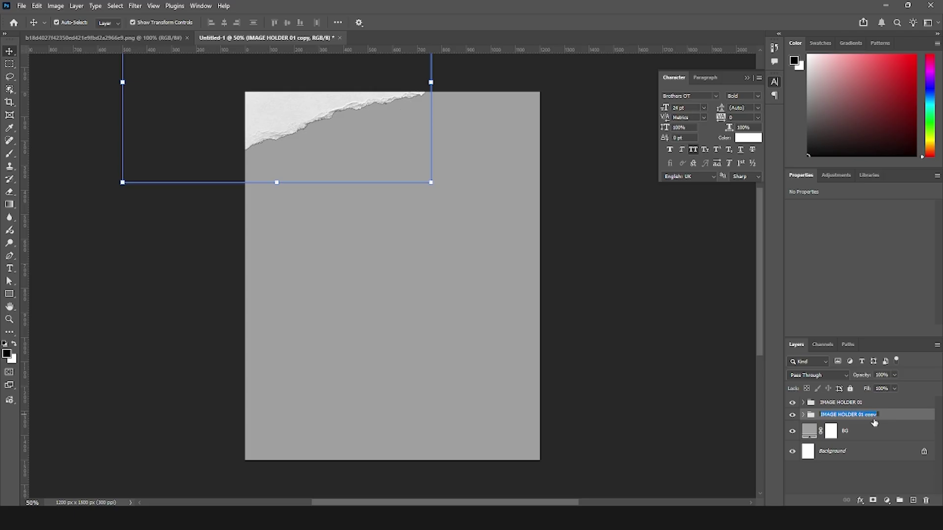
click(848, 407)
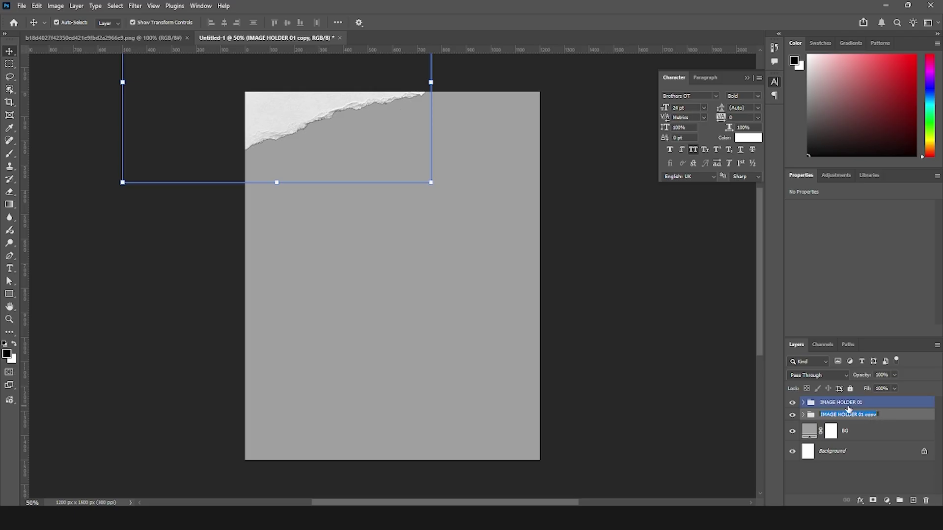
key(BackSpace)
key(BackSpace)
key(BackSpace)
key(Return)
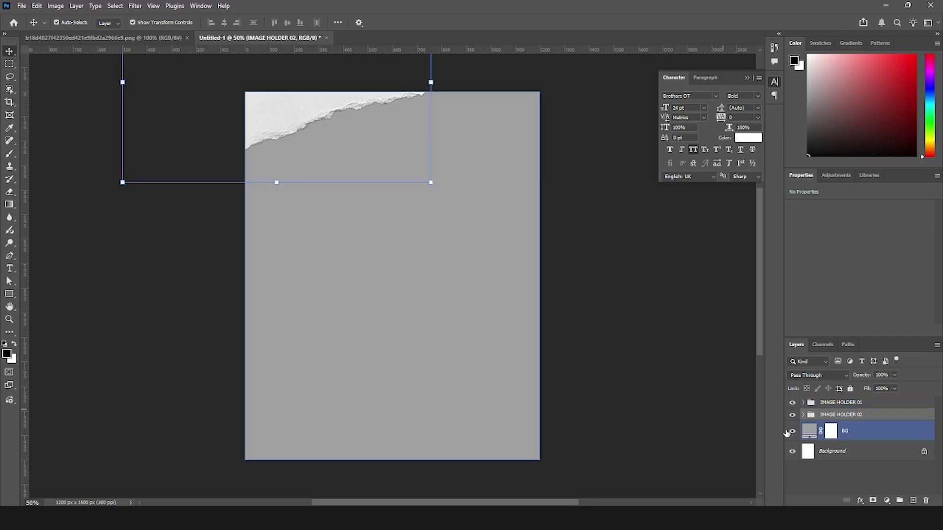
Move, rotate and scale the IMAGE HOLDER 02 paper to about 78% across the top
click(803, 415)
click(864, 431)
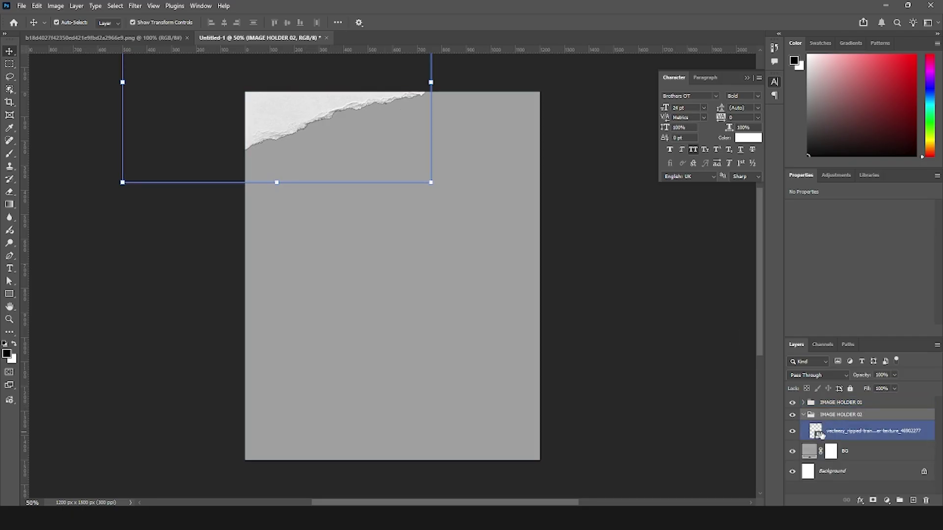
key(ctrl+t)
drag(513, 197, 498, 252)
drag(307, 137, 375, 165)
mouse_move(514, 156)
mouse_down()
mouse_move(526, 179)
mouse_move(522, 172)
mouse_up()
drag(487, 132, 522, 130)
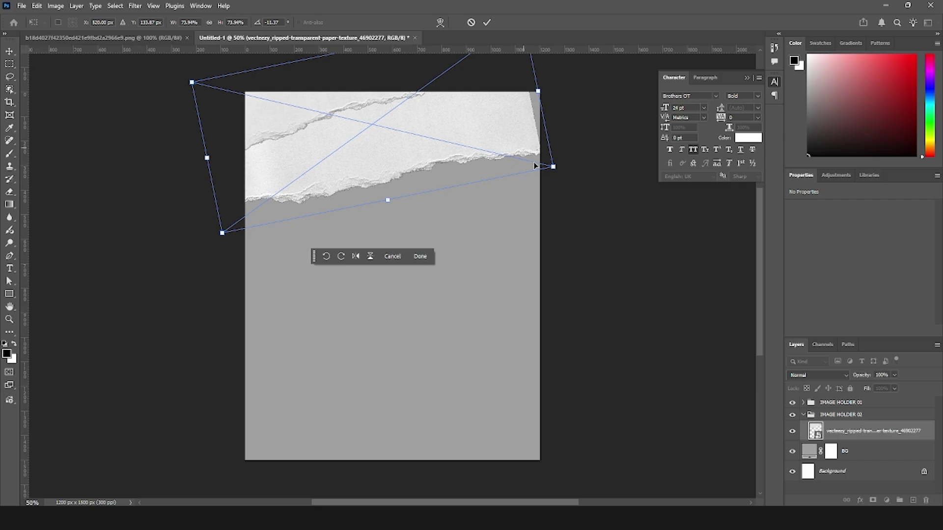
drag(553, 168, 564, 169)
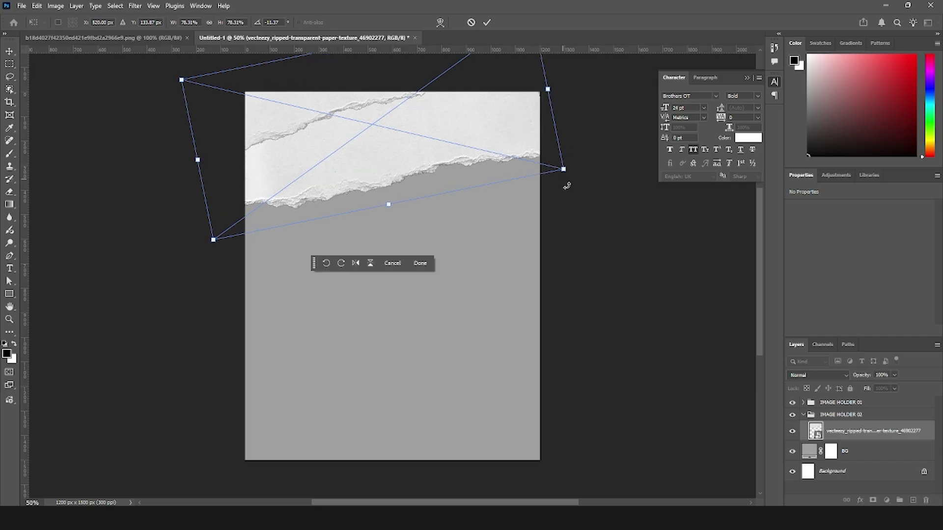
drag(567, 185, 589, 169)
Warp the paper's edges into a bowed torn strip and collapse IMAGE HOLDER 02
right_click(512, 129)
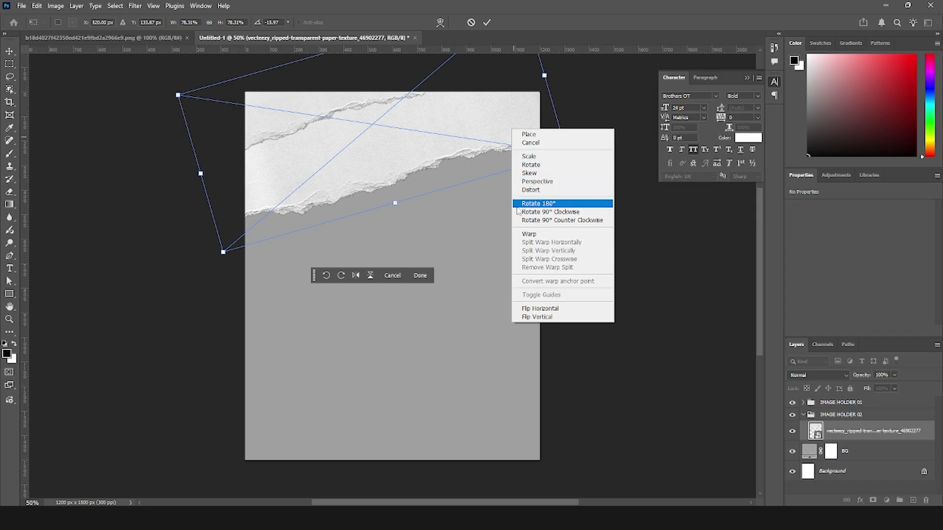
click(529, 234)
drag(455, 138, 280, 210)
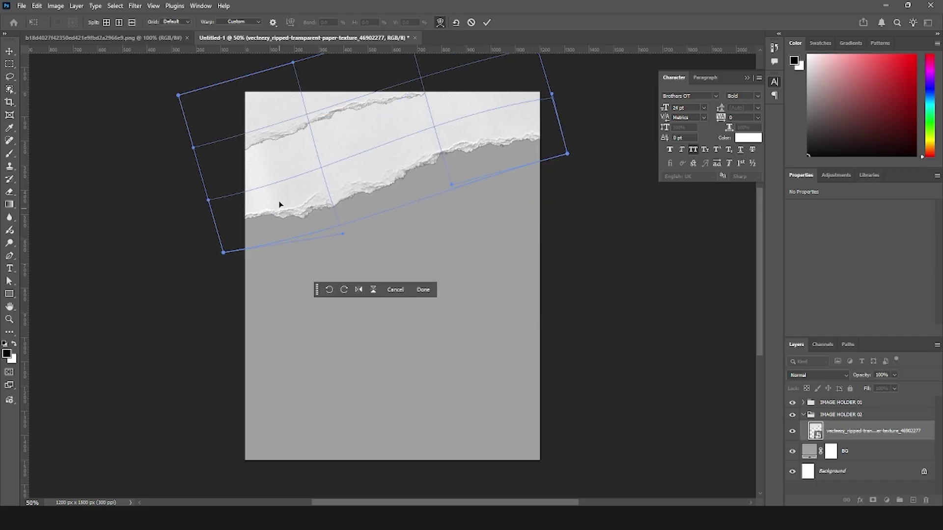
drag(271, 147, 341, 156)
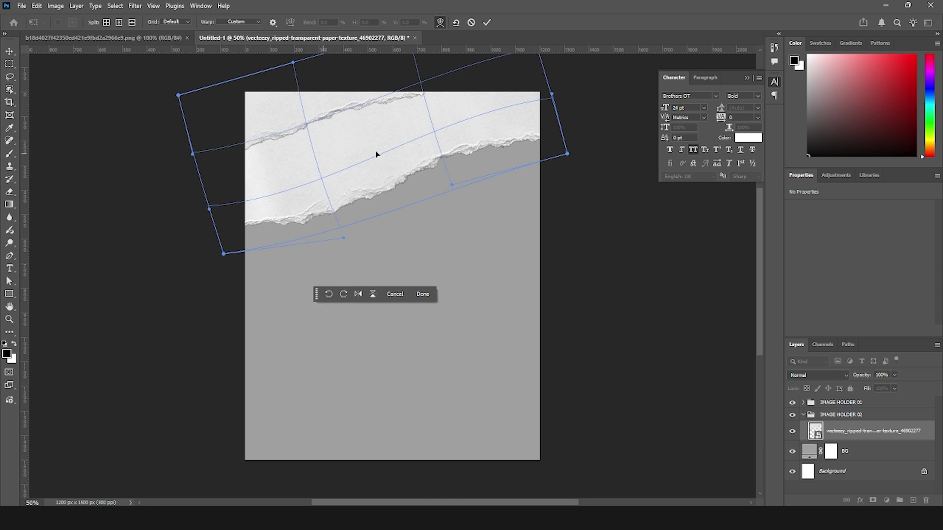
drag(567, 153, 575, 135)
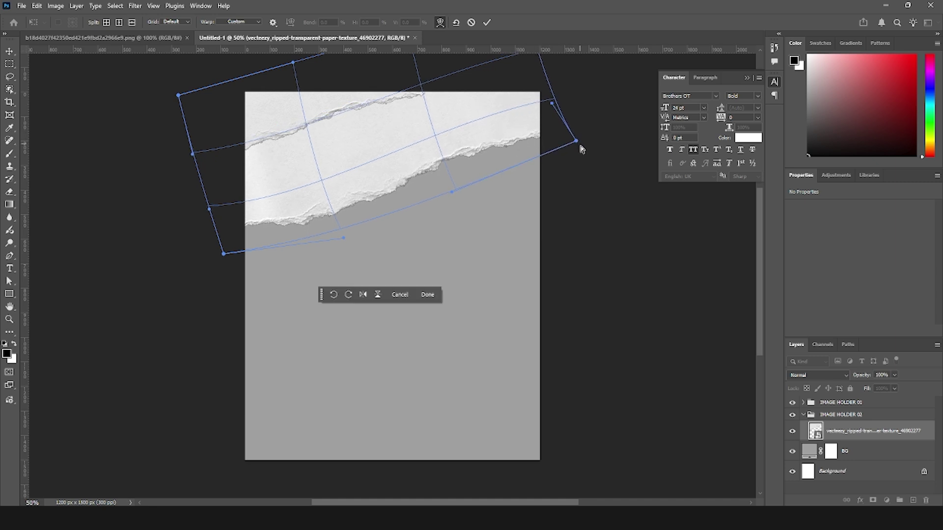
drag(577, 140, 581, 154)
key(Return)
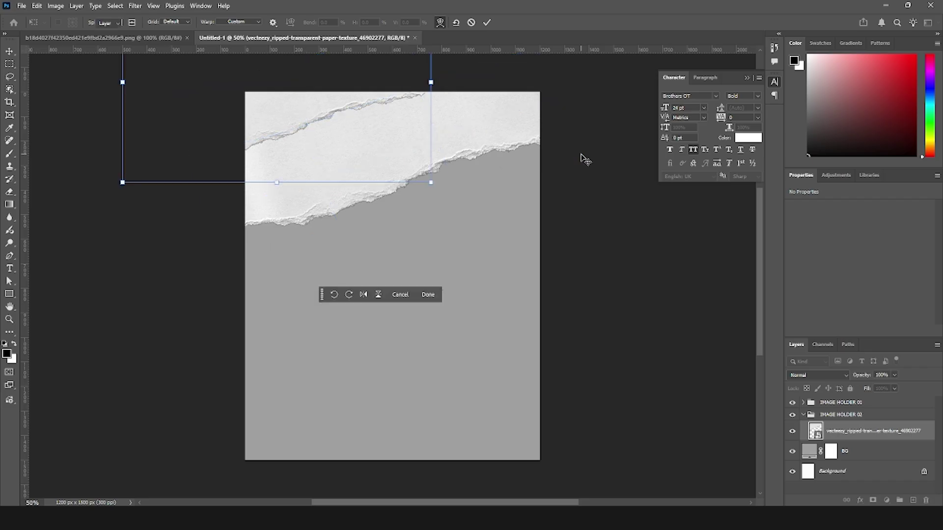
click(820, 418)
click(803, 416)
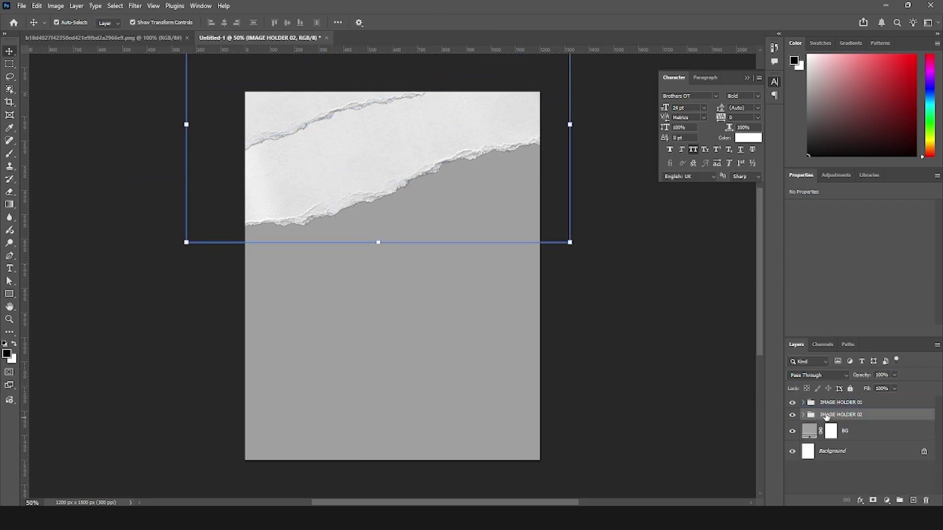
Duplicate the IMAGE HOLDER 02 group and move the copy beneath it
key(ctrl+j)
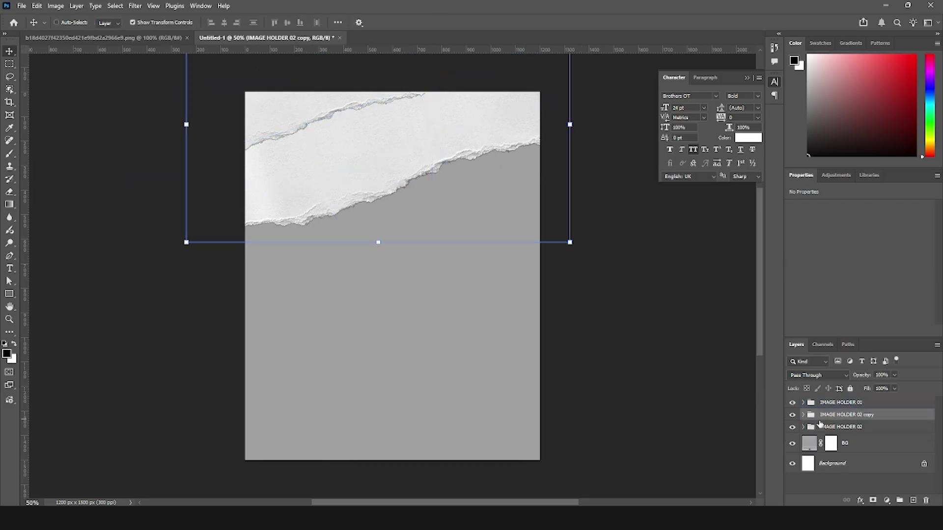
drag(822, 424, 819, 436)
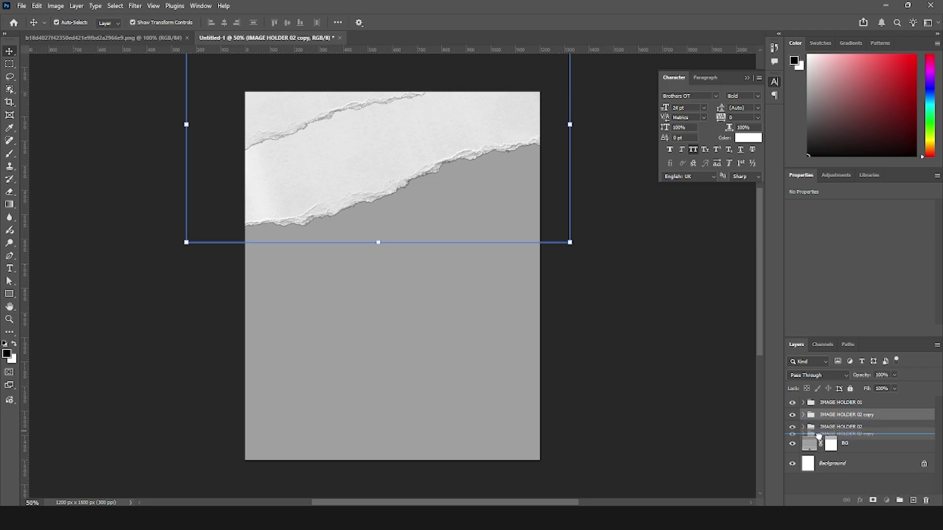
click(855, 435)
Rename the copy IMAGE HOLDER 03 and select its torn-paper texture
double_click(859, 428)
click(875, 427)
click(861, 418)
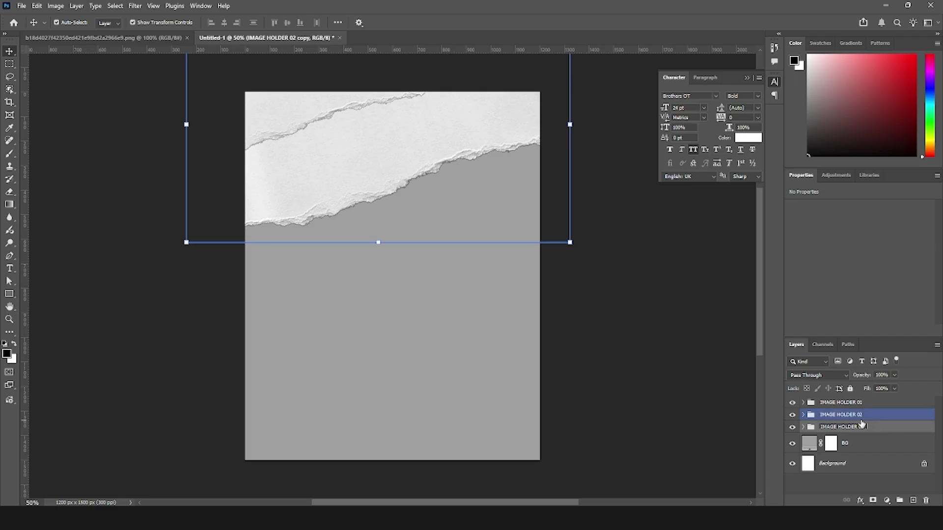
key(BackSpace)
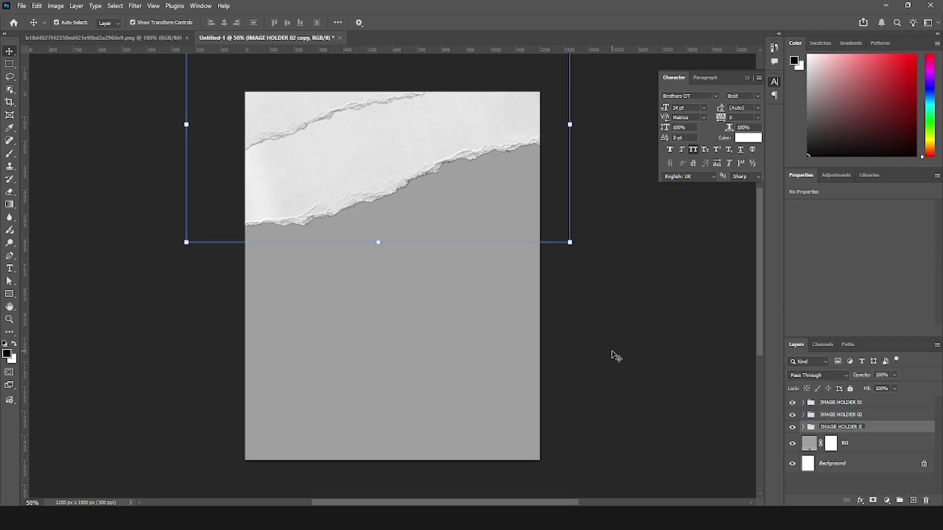
click(819, 445)
click(816, 431)
click(803, 427)
click(819, 443)
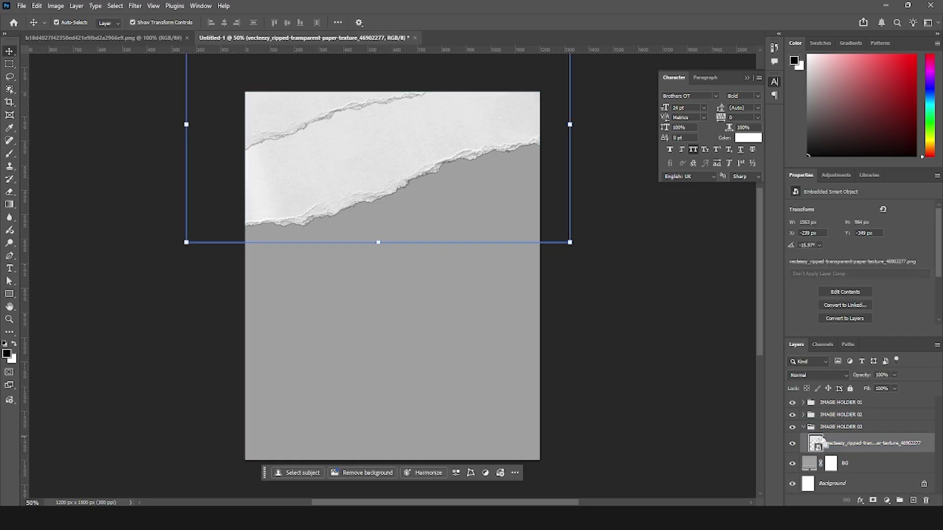
Shift the IMAGE HOLDER 03 strip down-left, tilt it about -5°, then duplicate the group
key(ctrl+t)
drag(455, 200, 336, 254)
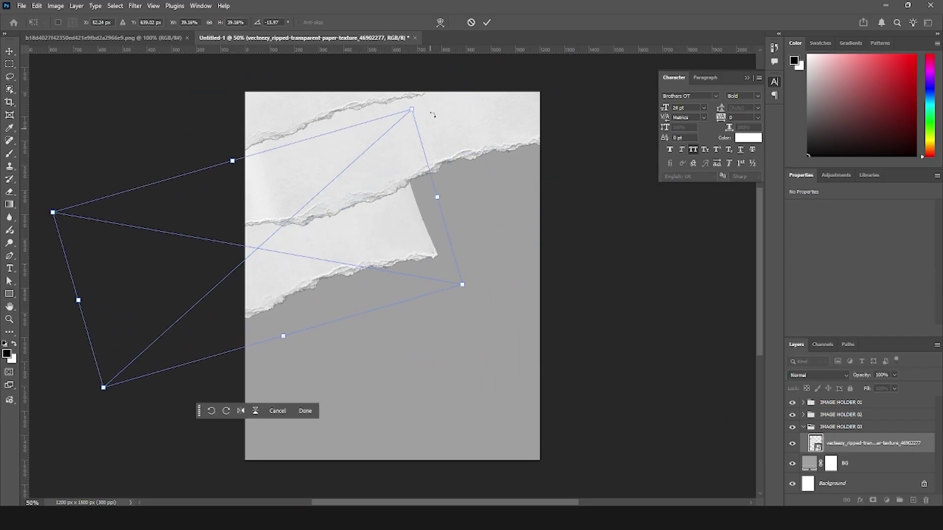
drag(433, 115, 458, 150)
mouse_move(378, 229)
mouse_down()
mouse_move(370, 231)
mouse_move(378, 229)
mouse_up()
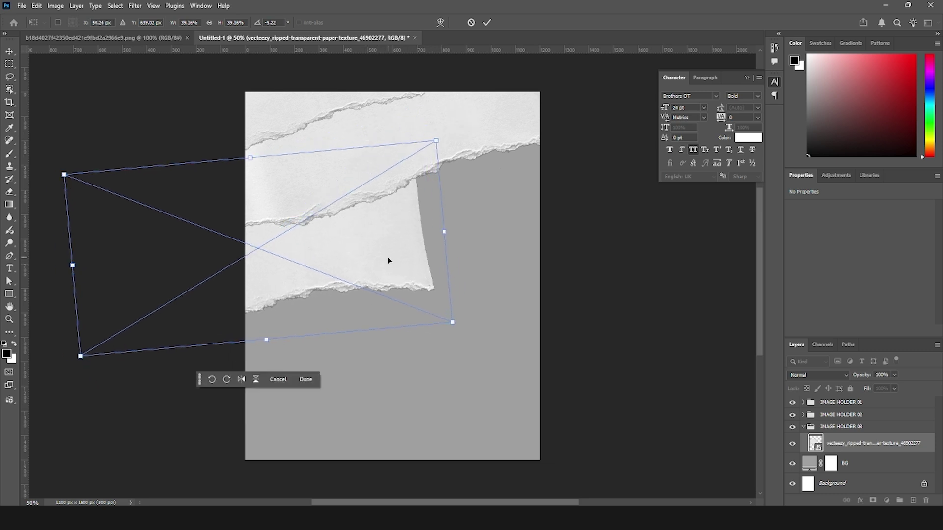
key(Escape)
click(806, 431)
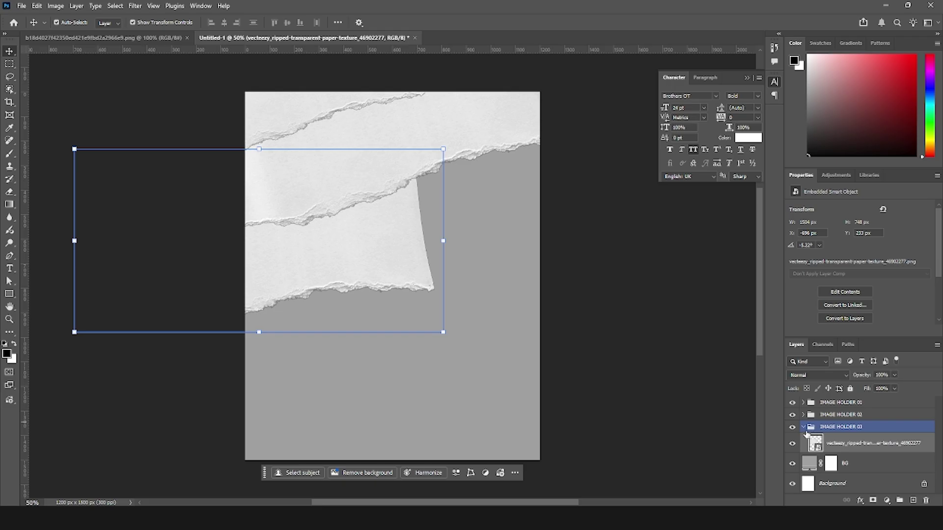
click(803, 428)
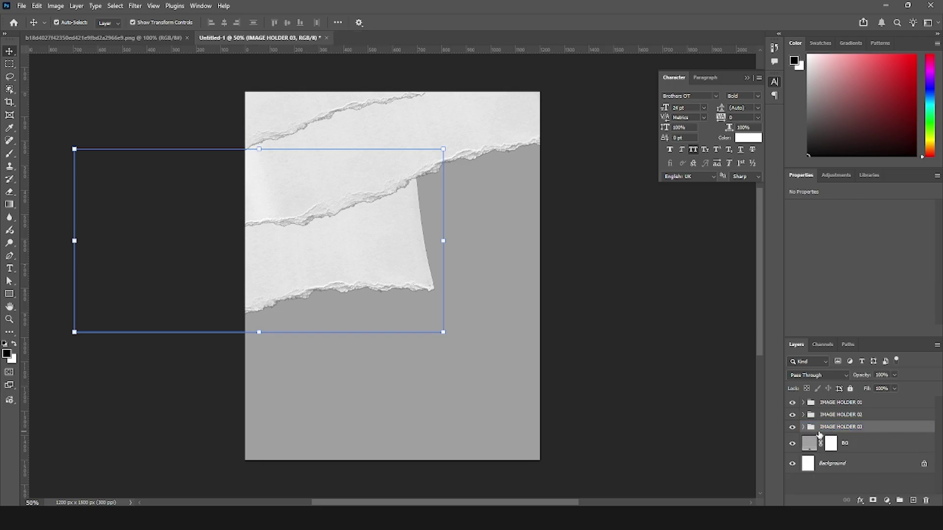
key(ctrl+j)
Rename the original group IMAGE HOLDER 04 and select its torn-paper texture
click(835, 439)
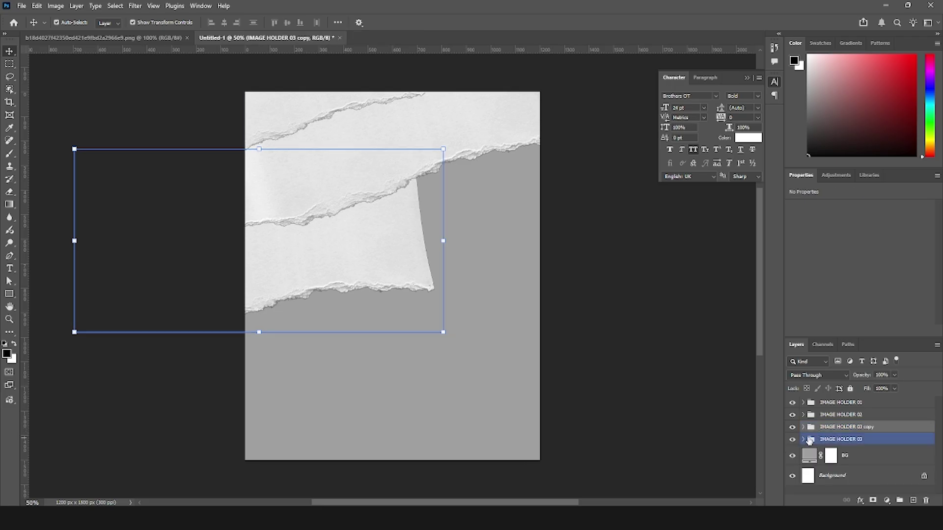
double_click(858, 439)
click(867, 441)
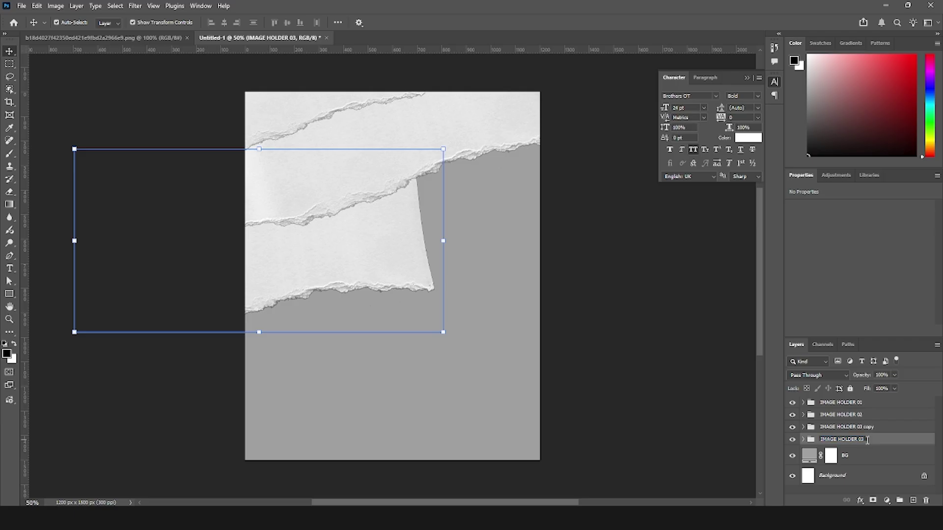
text(4)
click(806, 440)
click(804, 440)
click(821, 459)
Move the IMAGE HOLDER 04 strip right, shorten it, and tilt it to -7.20°
key(ctrl+t)
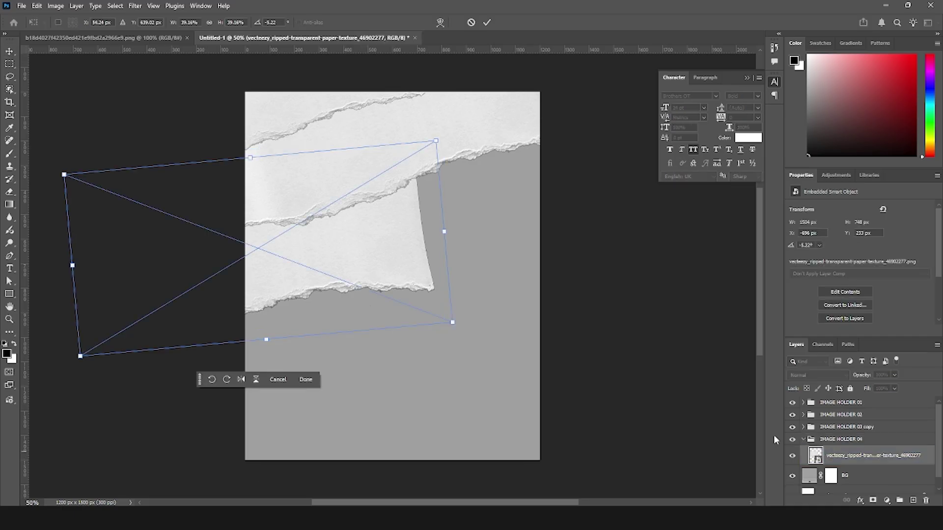
drag(404, 236, 595, 208)
drag(509, 206, 536, 199)
drag(700, 322, 693, 350)
drag(481, 140, 480, 165)
drag(664, 374, 678, 332)
drag(608, 241, 596, 230)
drag(588, 228, 560, 229)
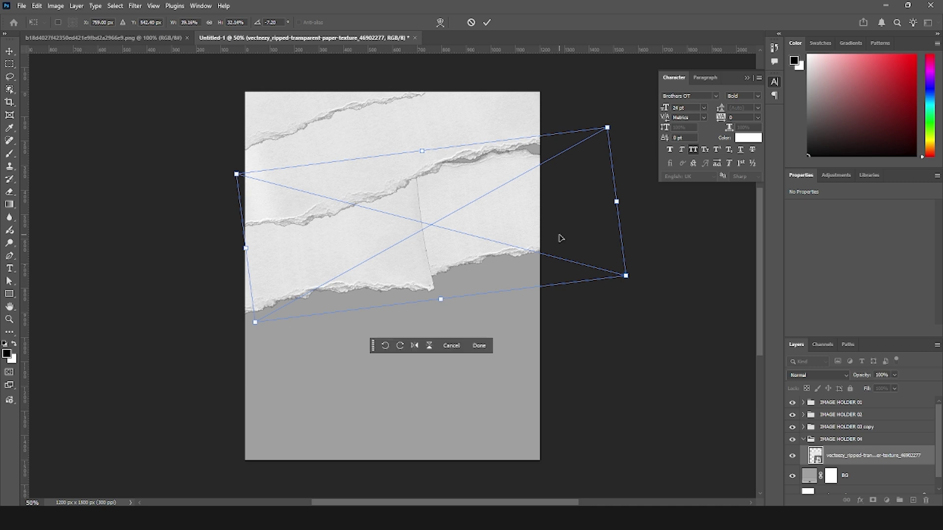
key(Return)
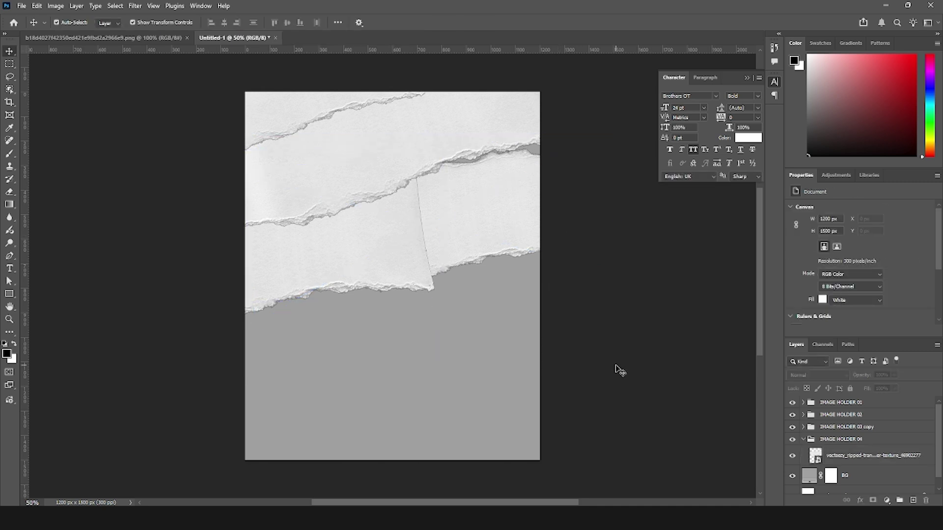
Collapse and duplicate the IMAGE HOLDER 04 group
click(807, 440)
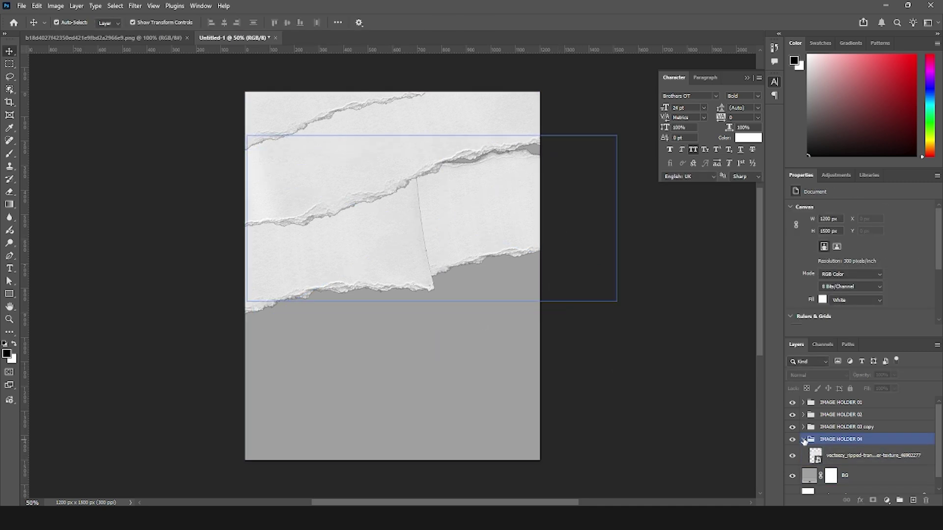
click(804, 440)
click(823, 443)
key(ctrl+j)
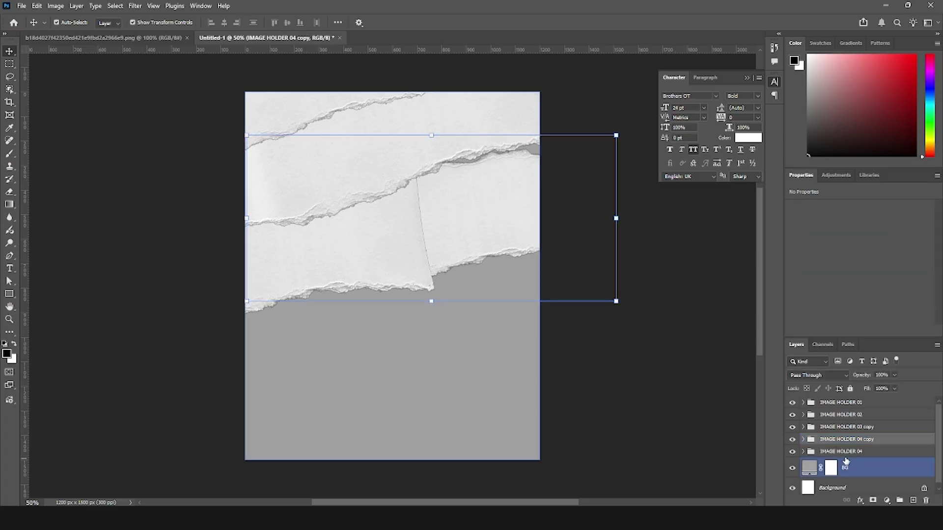
Rename the original group IMAGE HOLDER 05 and select its torn-paper texture
click(849, 452)
double_click(856, 452)
click(865, 451)
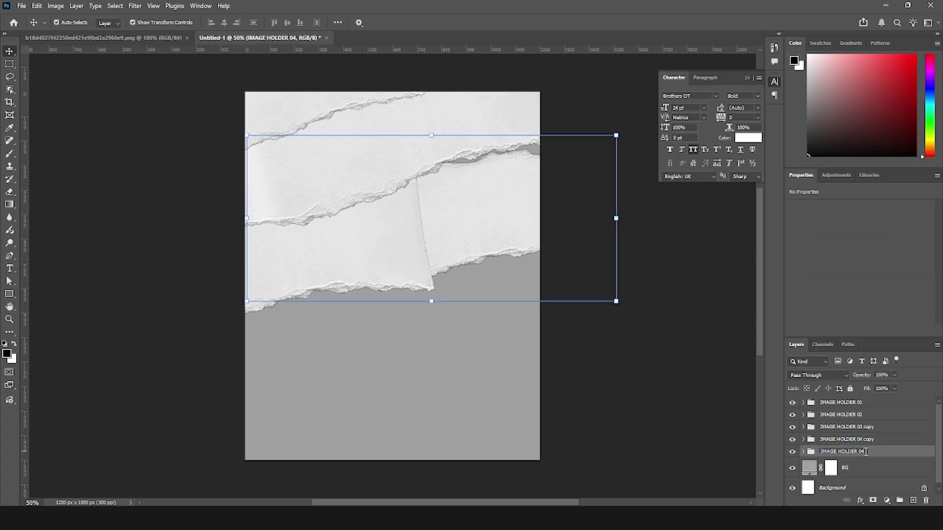
text(5)
click(834, 467)
click(801, 453)
click(803, 452)
click(864, 468)
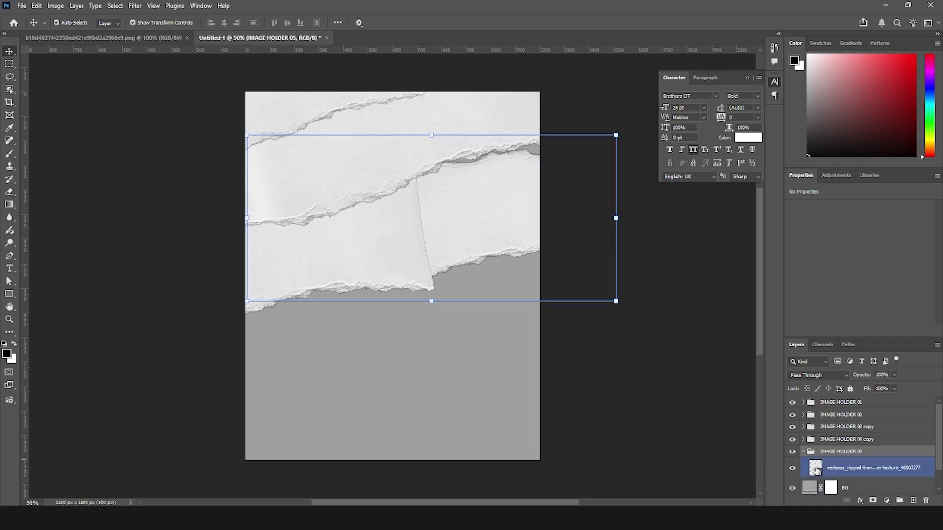
Move the IMAGE HOLDER 05 strip down-left and enlarge it to cover all but the bottom band
key(ctrl+t)
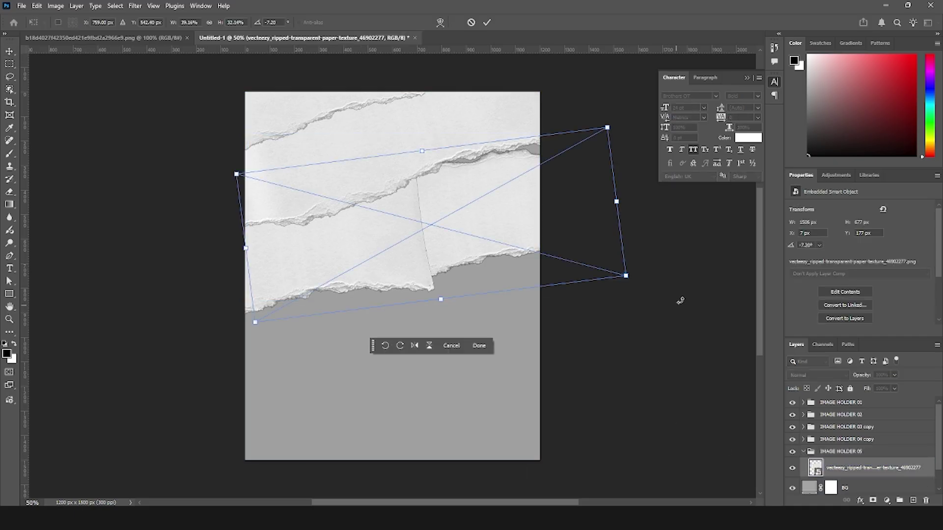
drag(517, 217, 459, 308)
drag(564, 356, 648, 352)
key(Return)
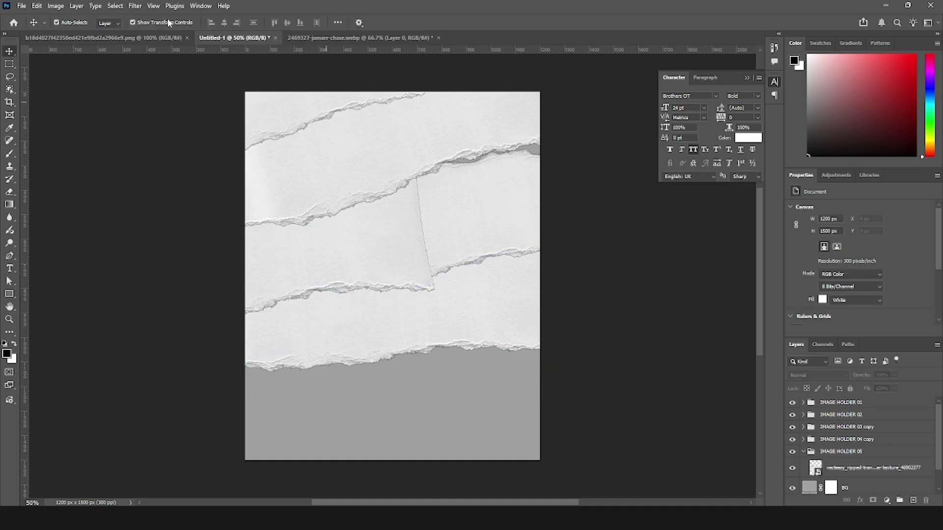
Bring the jamarr-chase player cutout into the poster, rotated about 9.5° and scaled to about 29%
click(347, 37)
drag(348, 130, 416, 258)
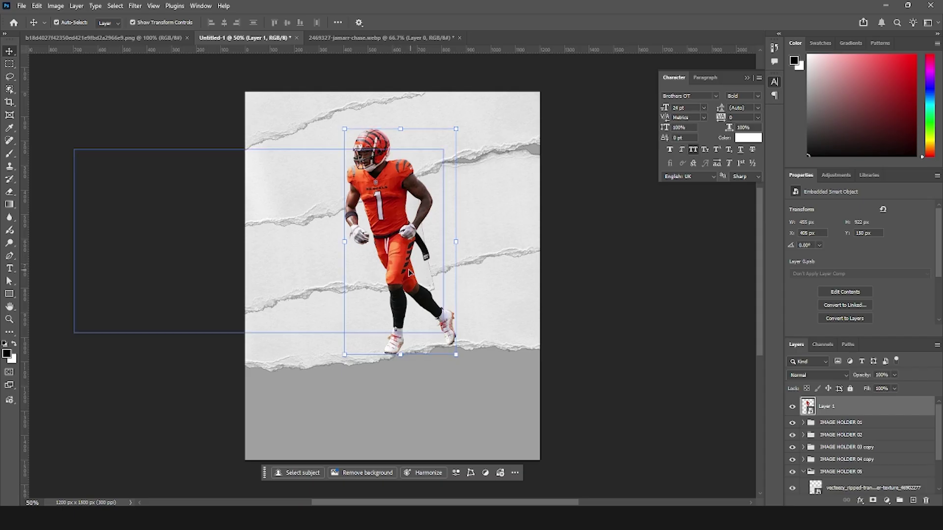
key(ctrl+t)
drag(470, 126, 511, 106)
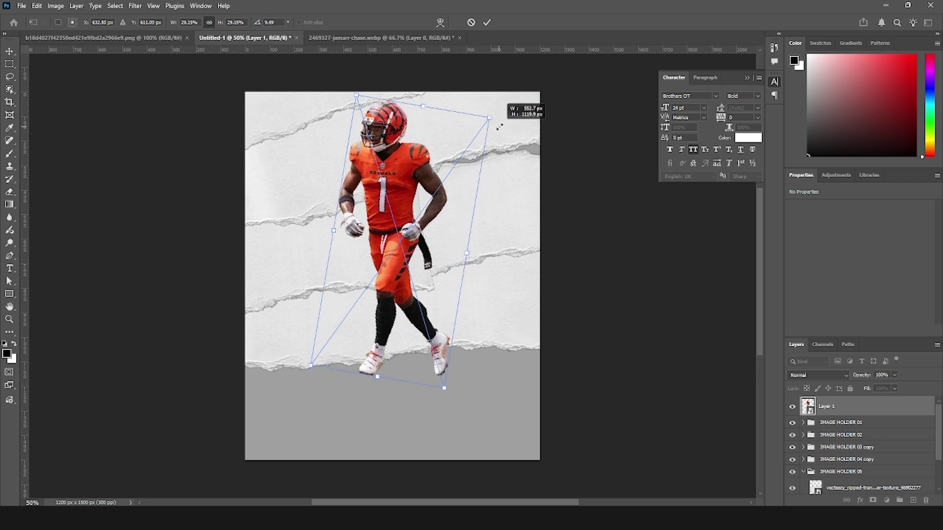
drag(361, 223, 370, 253)
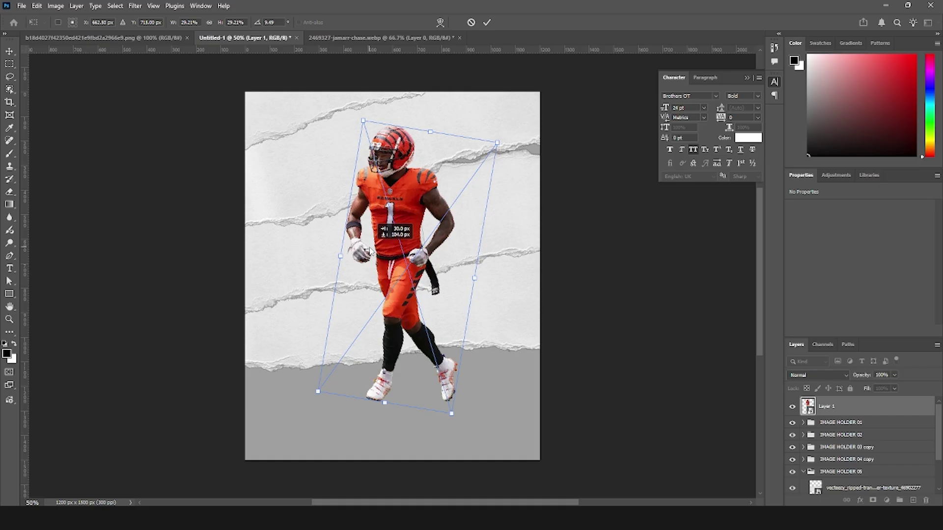
drag(370, 252, 370, 251)
key(Return)
click(714, 358)
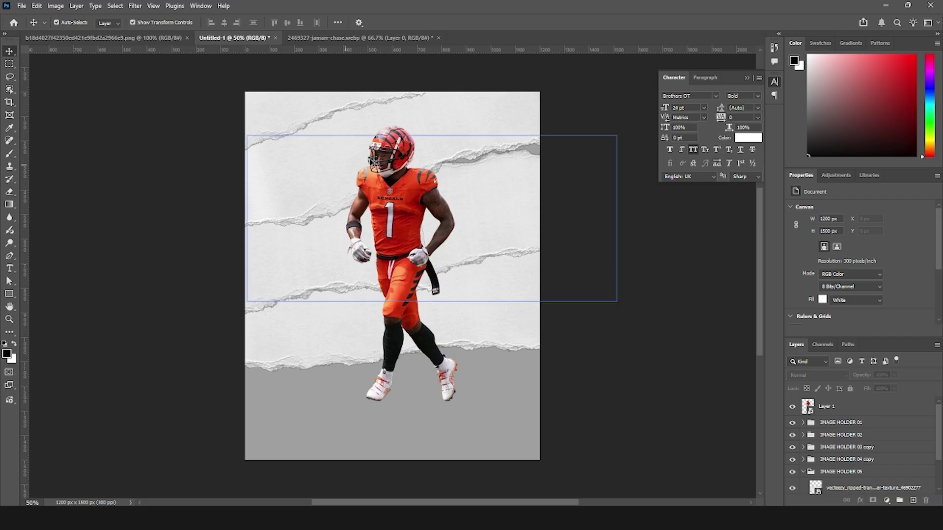
Drop the Bengals team photo into IMAGE HOLDER 01 and clip it to the torn paper
click(829, 461)
click(835, 434)
click(818, 426)
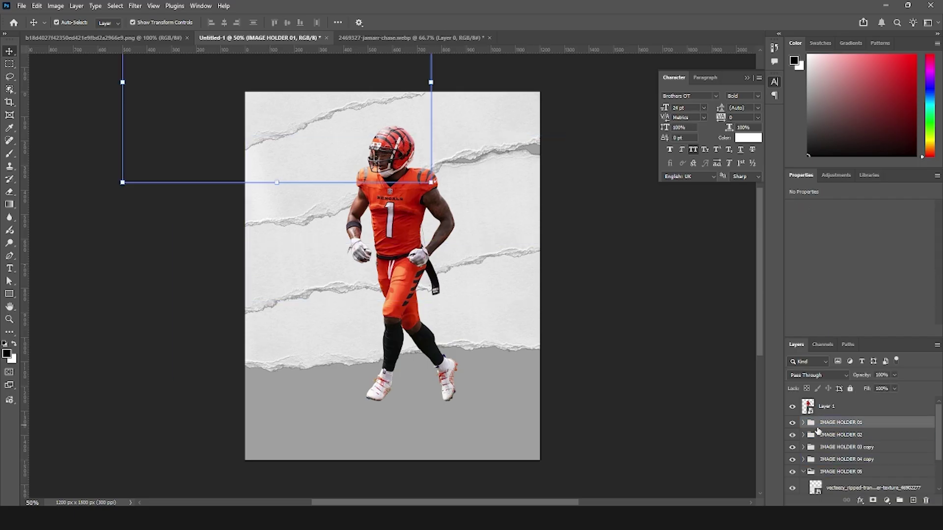
click(803, 423)
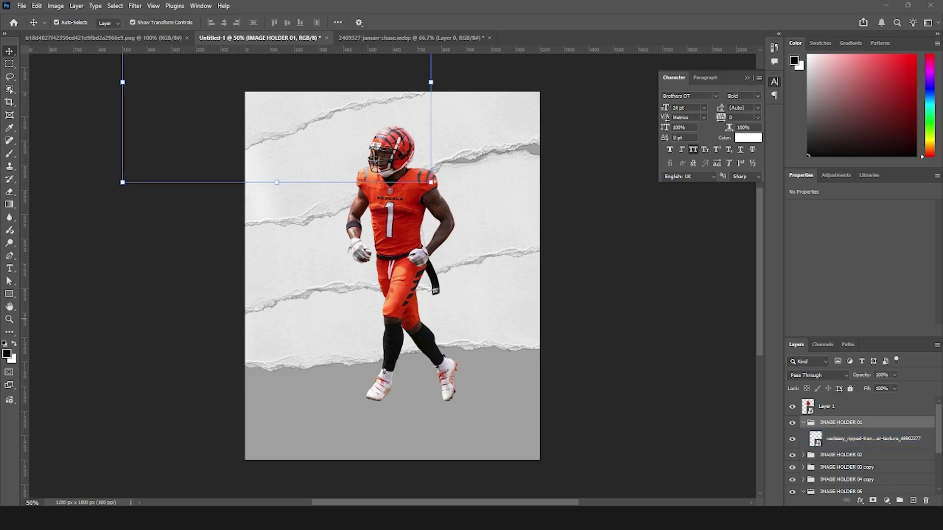
drag(273, 284, 272, 124)
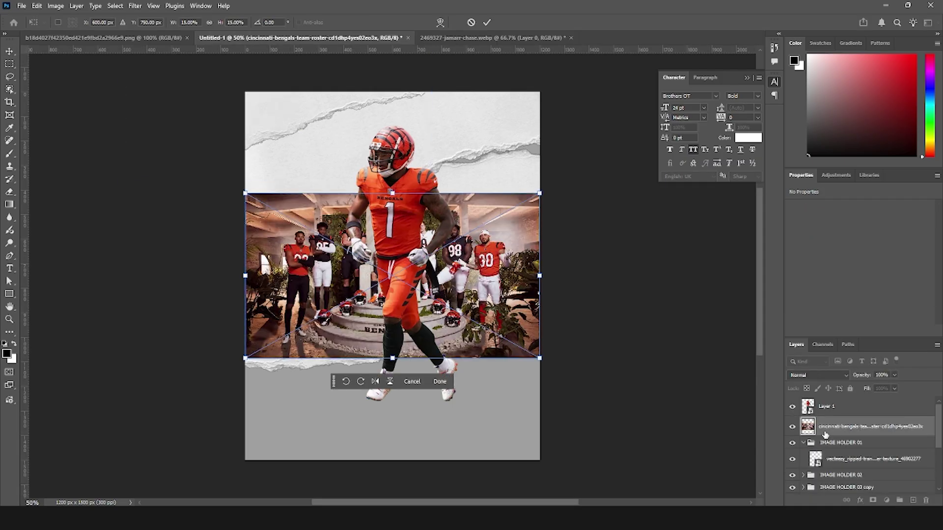
drag(839, 429, 864, 448)
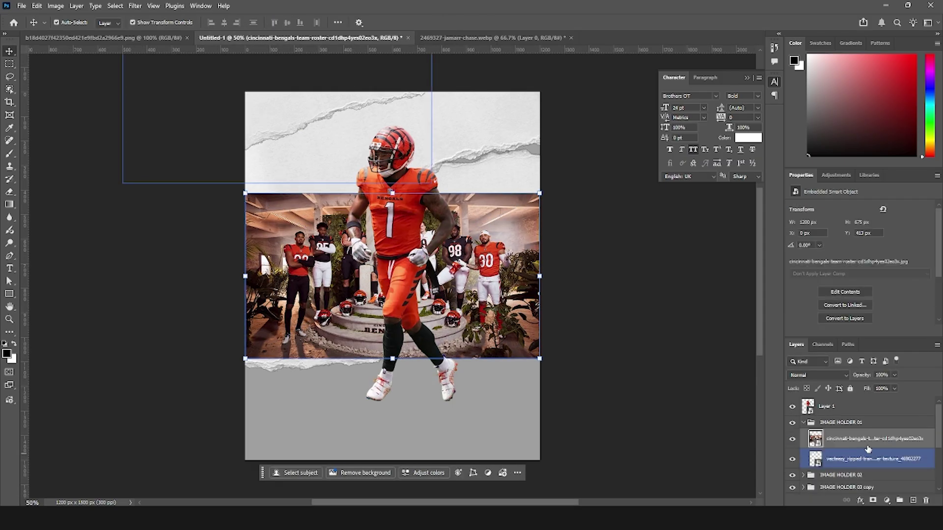
right_click(879, 446)
click(872, 420)
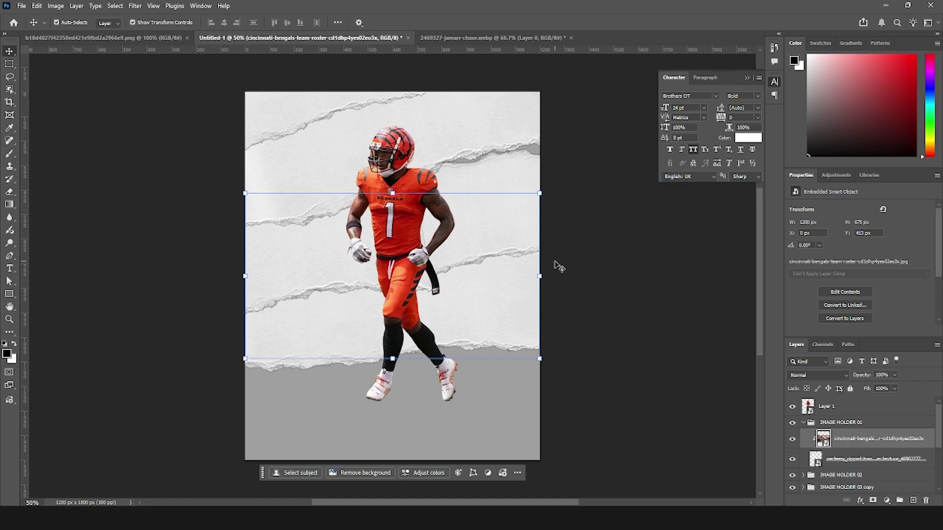
Shift the clipped team photo up-left and tilt it about -9°
key(ctrl+t)
drag(478, 237, 404, 122)
drag(481, 252, 498, 233)
drag(432, 167, 415, 156)
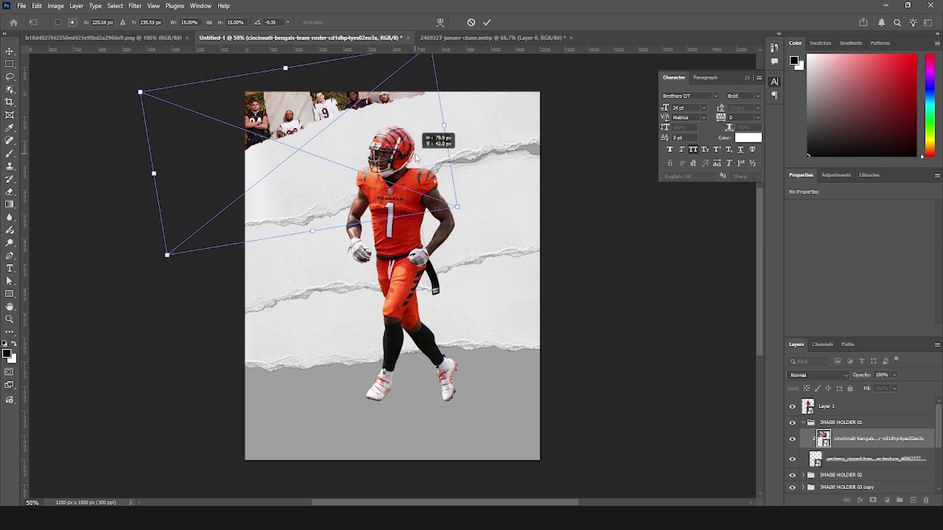
drag(415, 154, 422, 156)
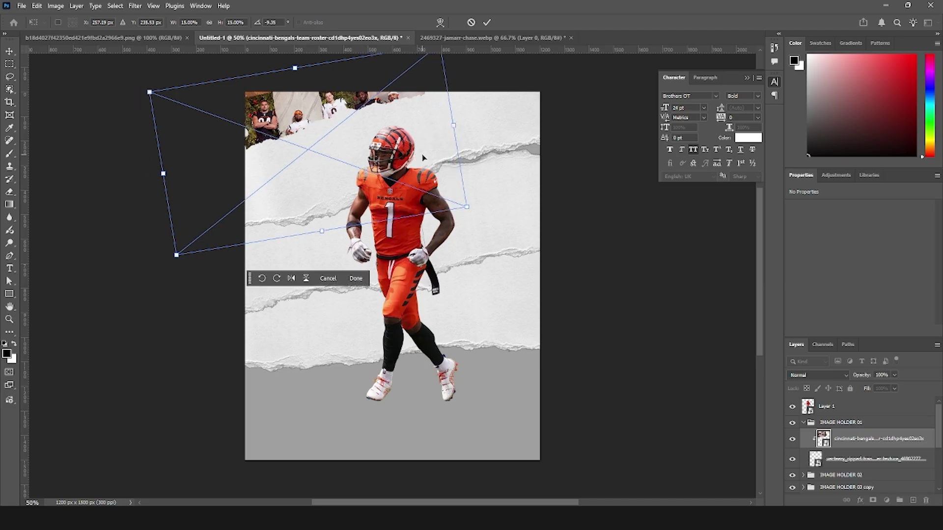
key(Return)
Duplicate the IMAGE HOLDER 01 paper texture and nudge the copy up slightly
click(846, 459)
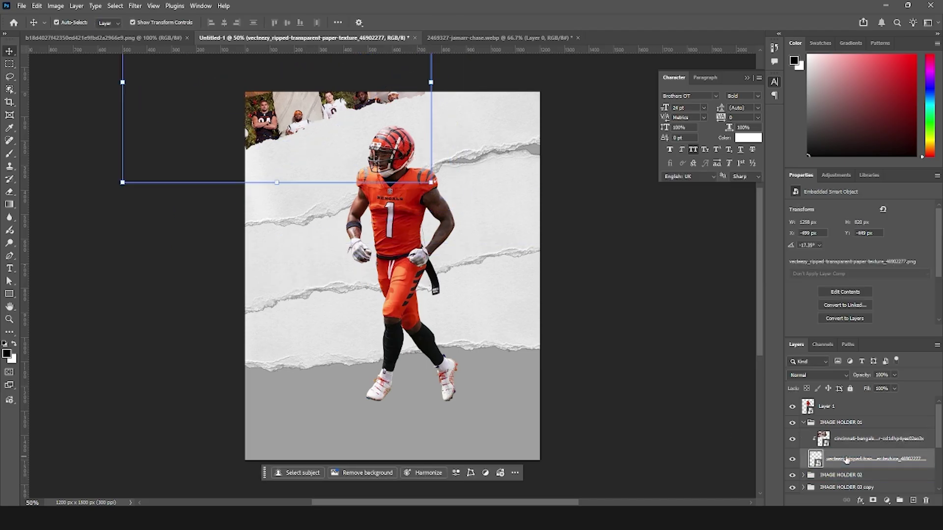
key(ctrl+j)
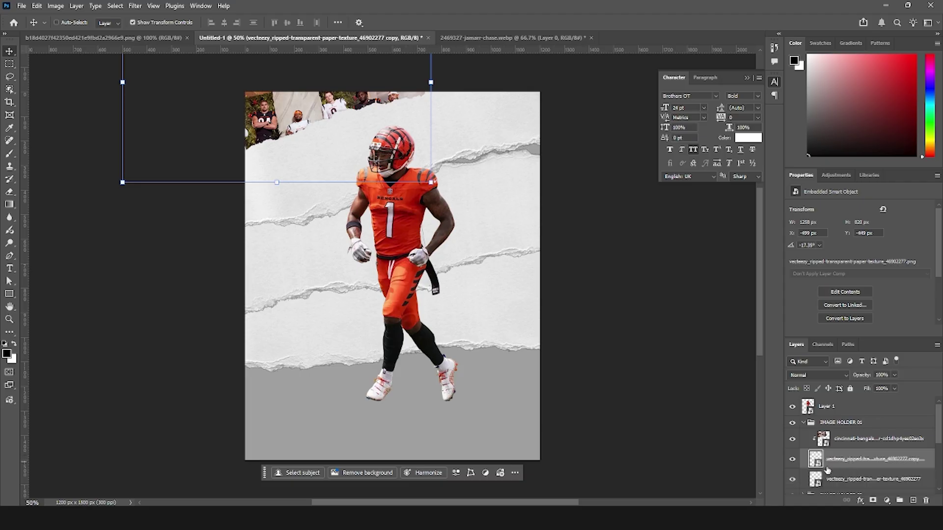
key(Up)
key(Up)
key(Up)
key(Up)
key(Up)
key(Up)
key(Up)
key(Up)
key(Up)
key(Up)
key(Up)
key(Up)
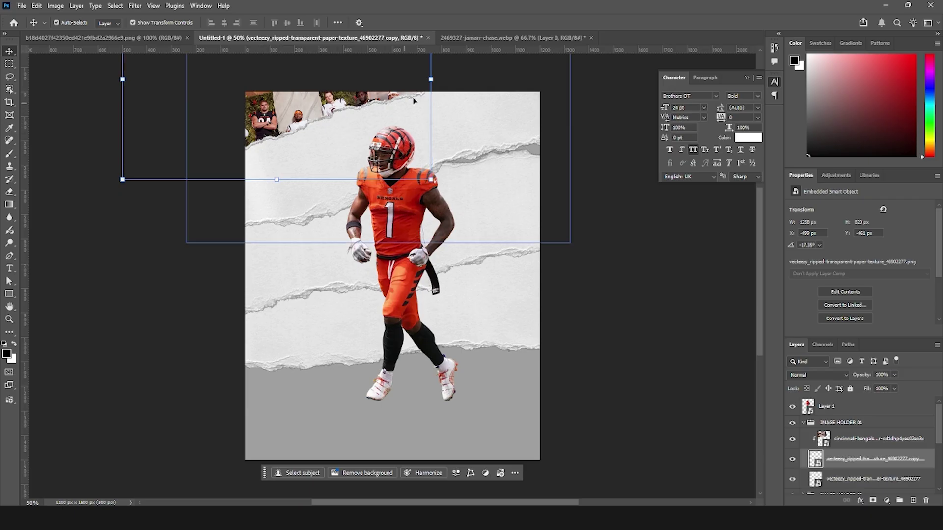
click(181, 284)
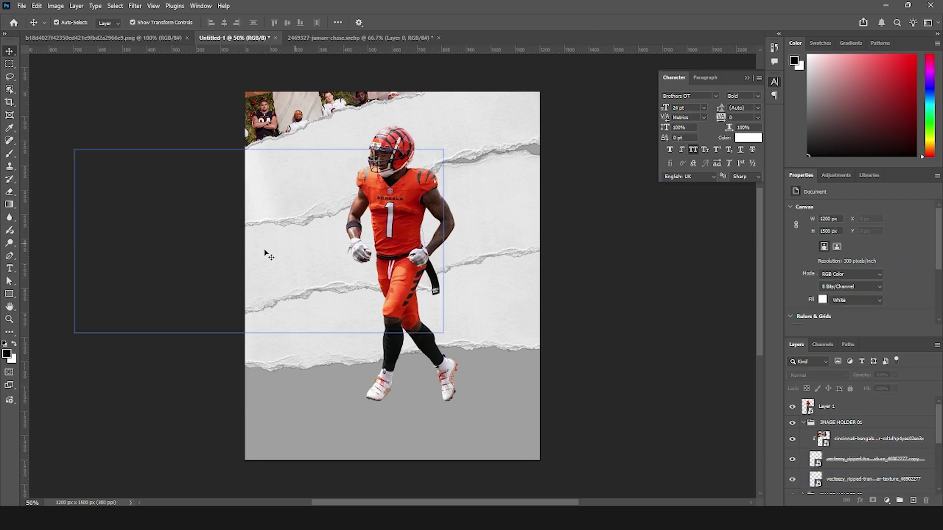
click(302, 178)
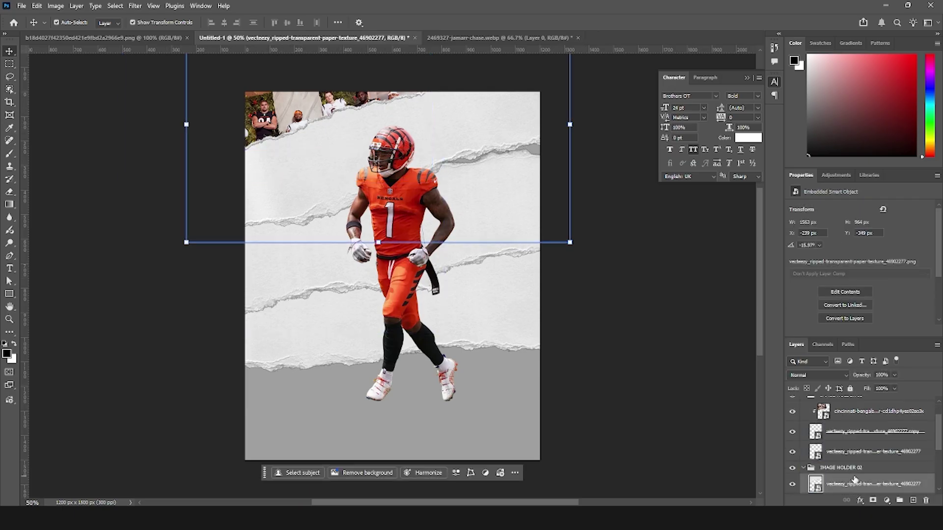
Place the Cincinnati-Bengals photo clipped to the upper torn paper, enlarged, tilted and shifted into place
scroll(854, 480, down, 1)
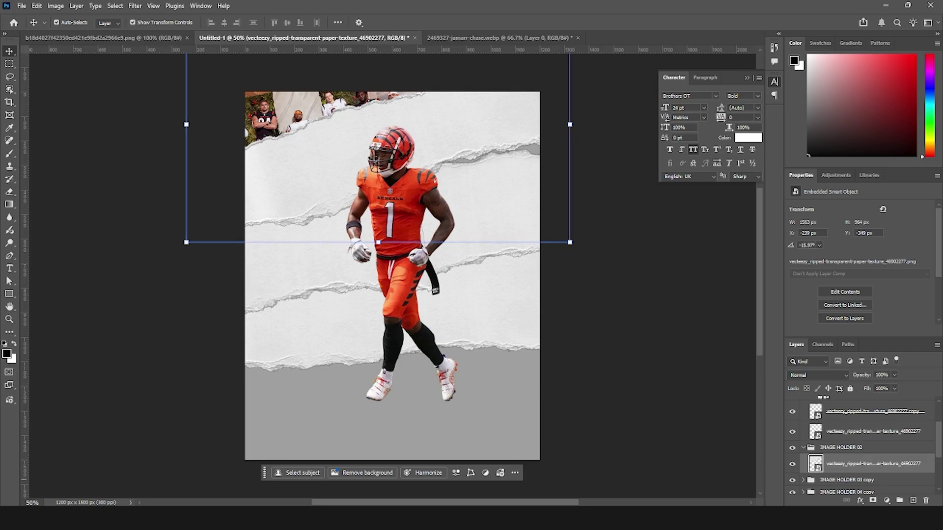
key(Return)
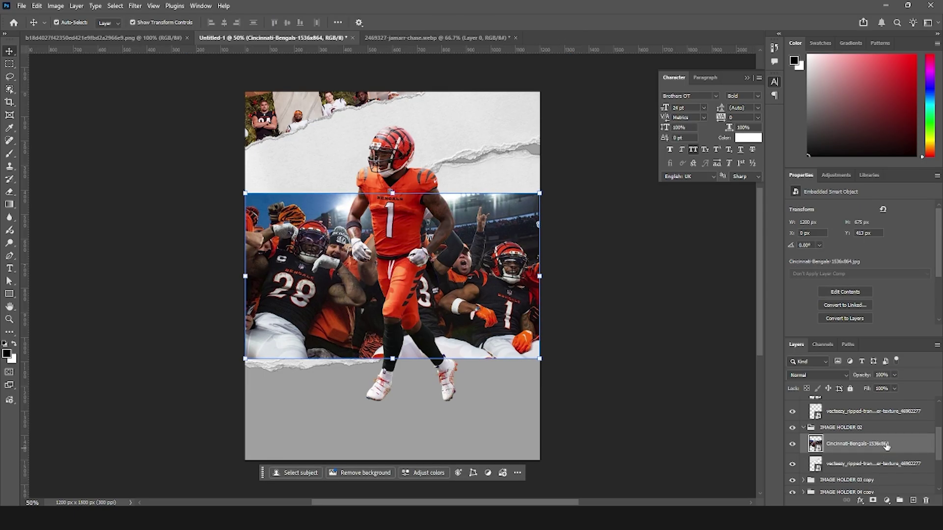
right_click(885, 443)
click(879, 422)
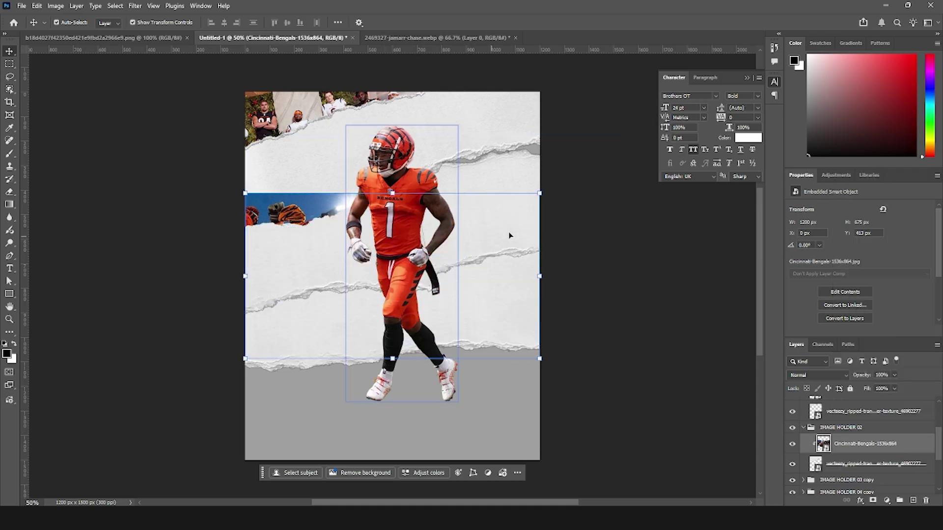
key(ctrl+t)
drag(499, 216, 485, 113)
drag(526, 255, 563, 283)
drag(512, 193, 538, 207)
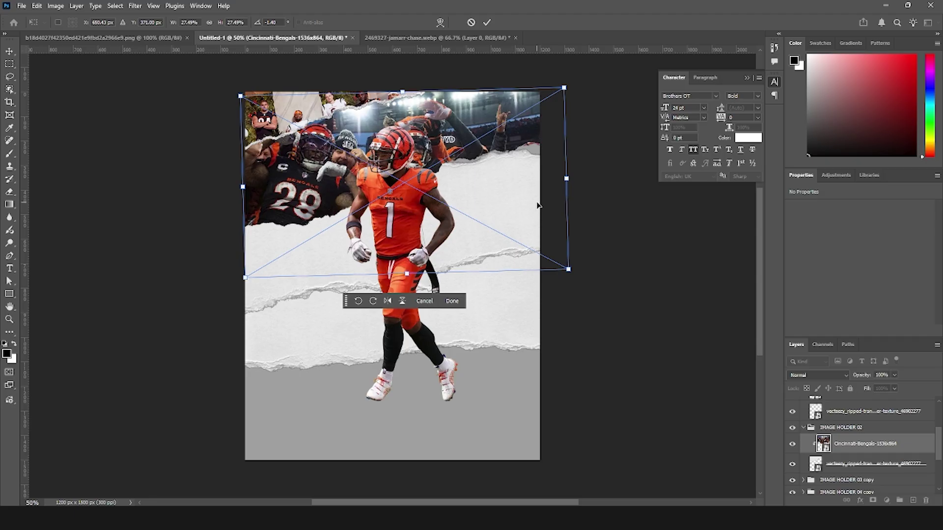
key(Return)
Duplicate the torn paper layer as 'copy 2' and nudge it up
click(842, 467)
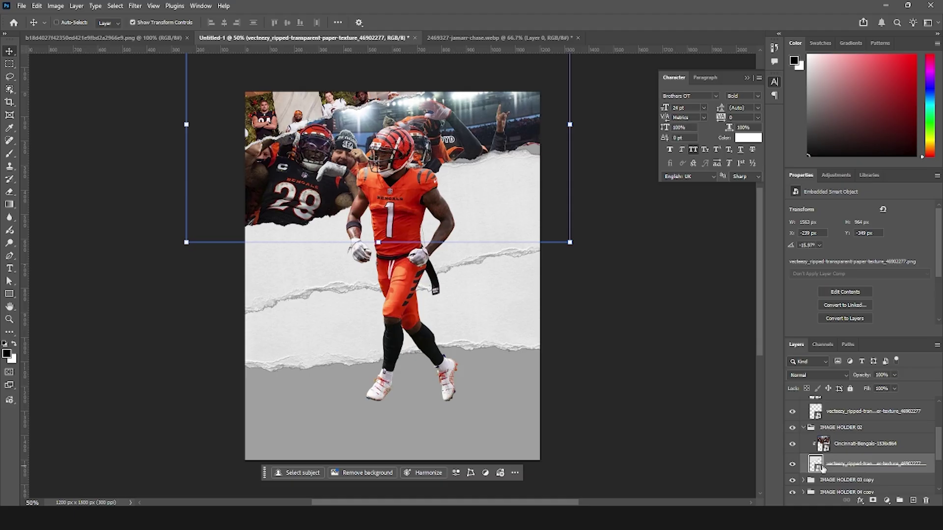
key(ctrl+j)
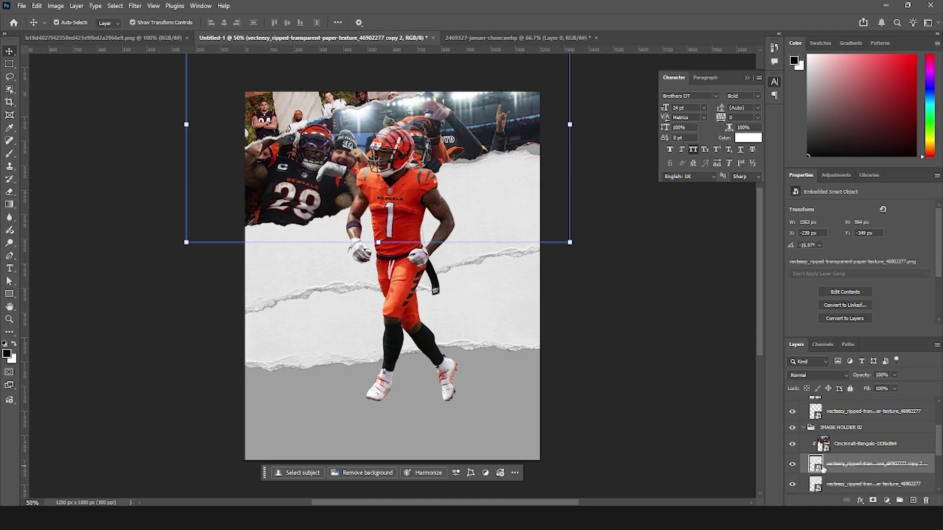
key(Up)
key(Up)
key(Up)
key(Up)
key(Up)
key(Up)
key(Up)
key(Up)
key(Up)
key(Up)
key(Up)
key(Up)
key(Up)
key(Up)
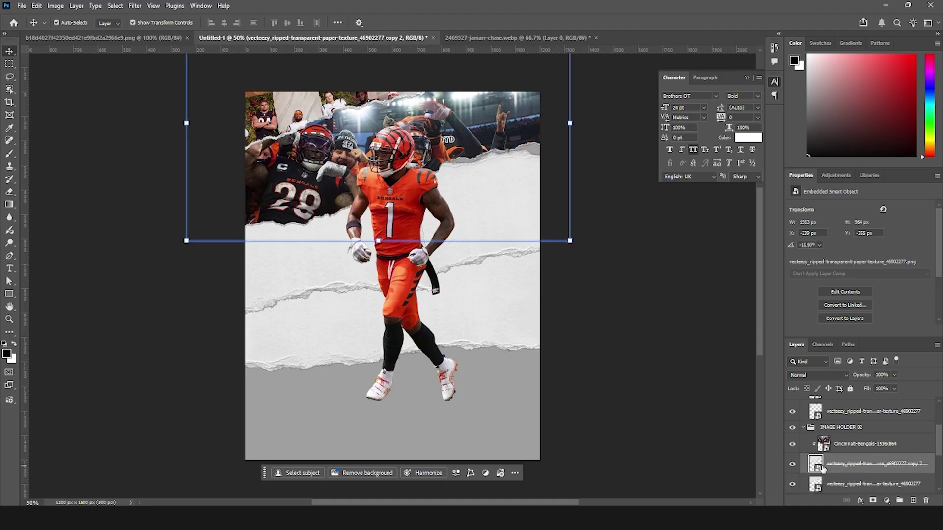
click(487, 221)
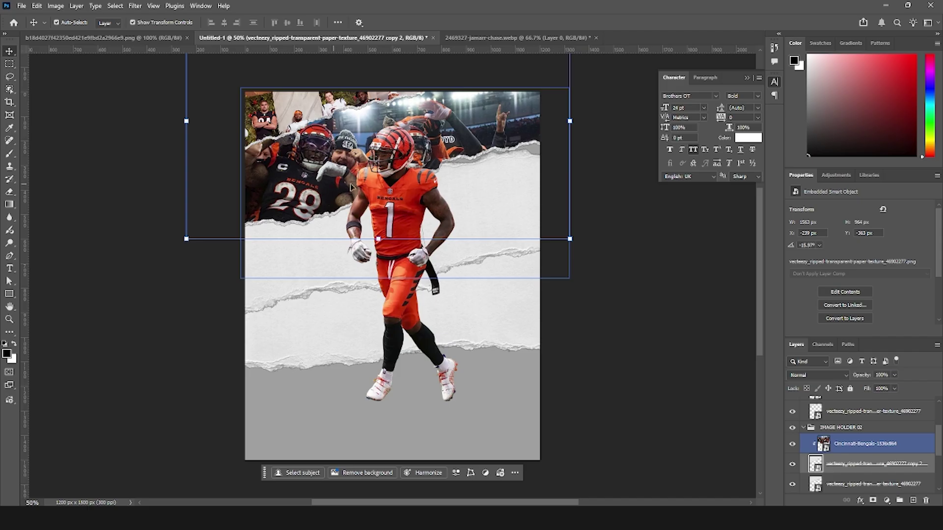
click(434, 178)
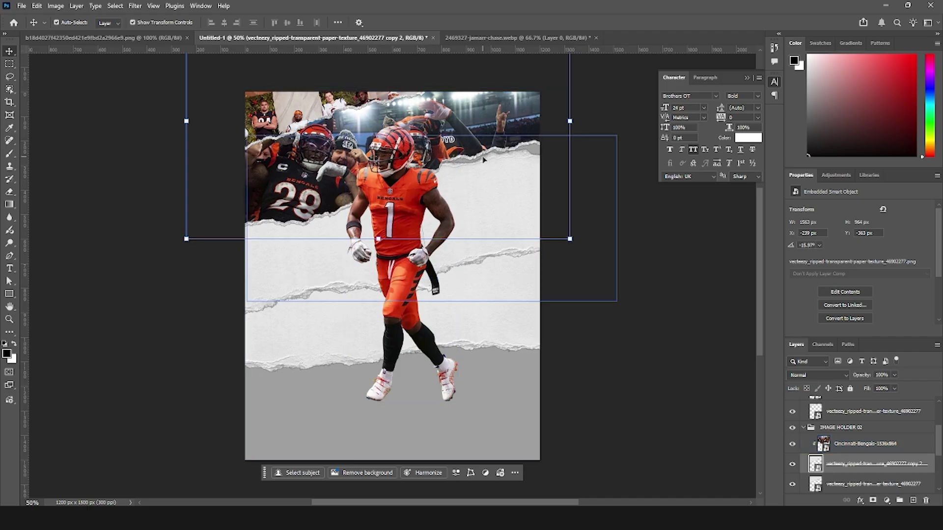
Place the next Bengals team photo above IMAGE HOLDER 04 copy, moved toward the upper right and clipped
click(689, 387)
click(492, 196)
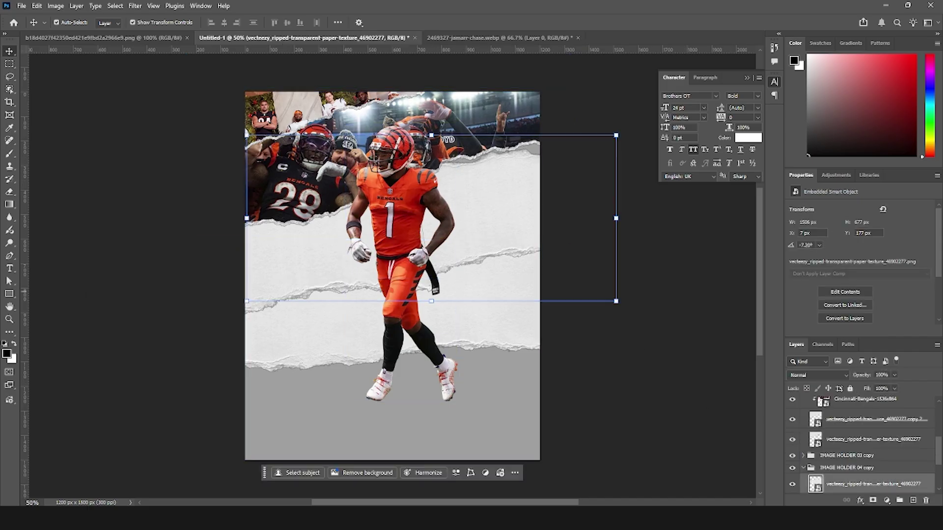
drag(941, 314, 420, 314)
drag(442, 275, 527, 223)
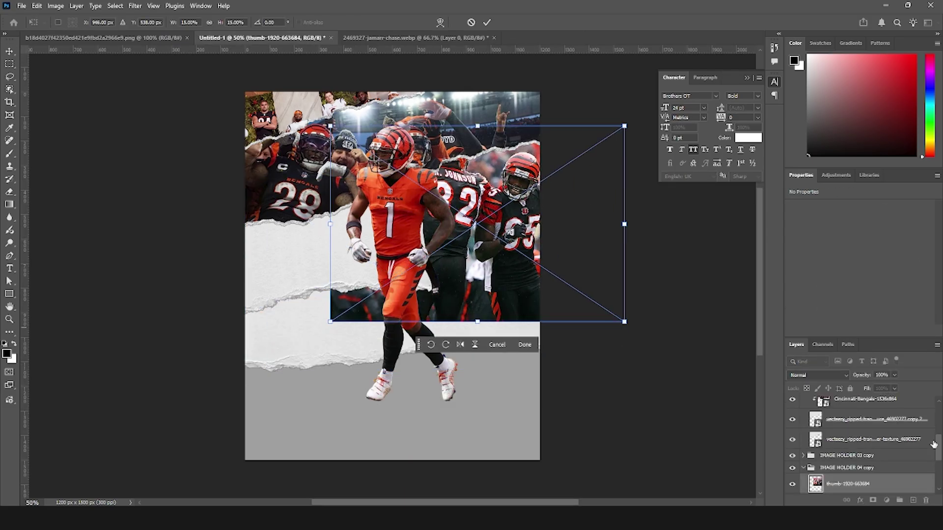
scroll(877, 445, down, 2)
key(Return)
right_click(878, 446)
click(867, 290)
Duplicate the IMAGE HOLDER 04 paper, nudge it up and warp its right side upward
click(842, 466)
key(ctrl+j)
key(shift+Up)
key(shift+Up)
key(ctrl+t)
right_click(488, 224)
click(521, 328)
drag(517, 278, 509, 257)
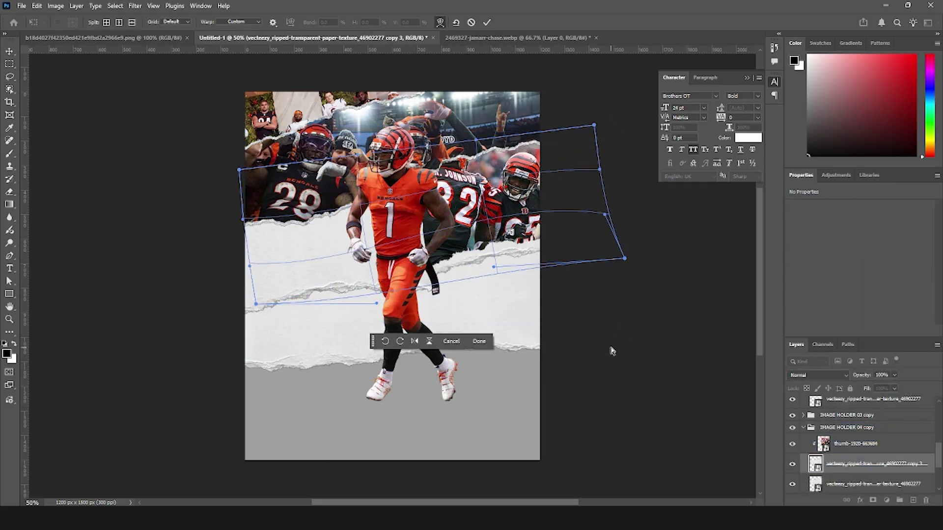
key(Return)
click(610, 347)
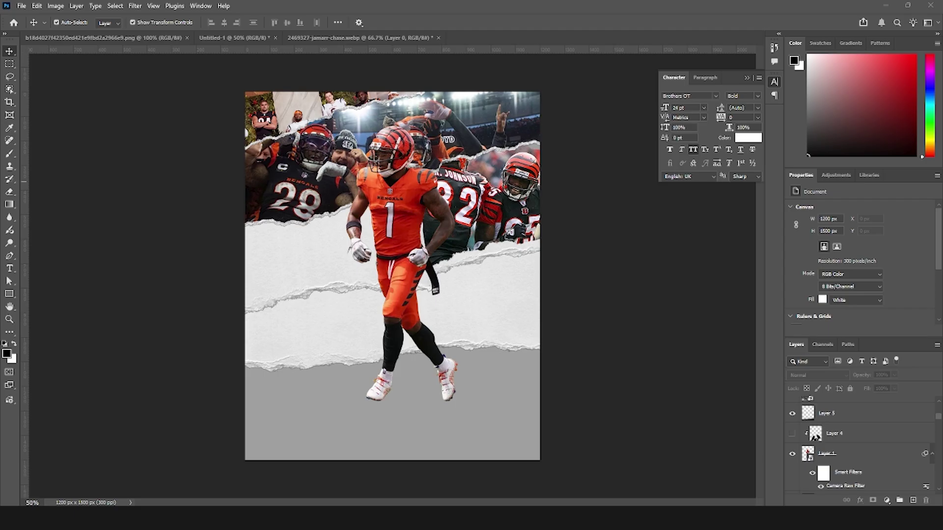
Clip a black-and-white vintage photo to IMAGE HOLDER 03 copy, tilted about -7 degrees and enlarged
scroll(864, 452, down, 10)
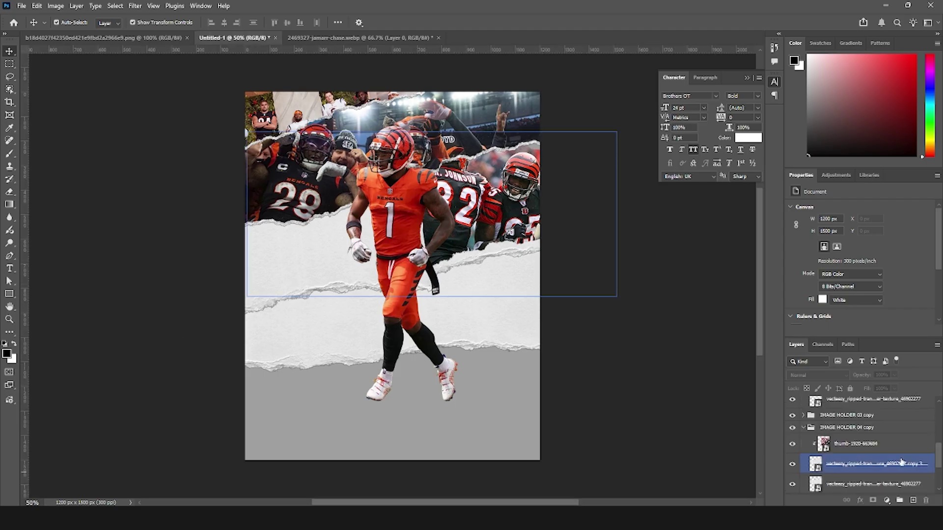
click(299, 260)
drag(941, 275, 187, 263)
key(Return)
right_click(857, 432)
click(834, 413)
key(ctrl+t)
drag(417, 266, 334, 290)
drag(466, 211, 454, 192)
drag(444, 200, 465, 183)
drag(344, 274, 355, 275)
key(Return)
click(816, 453)
Narrow the torn paper slightly, then duplicate it, nudge the copy up and warp its edge
key(ctrl+t)
drag(445, 230, 440, 232)
key(Return)
key(ctrl+j)
key(shift+Up)
key(shift+Up)
right_click(318, 275)
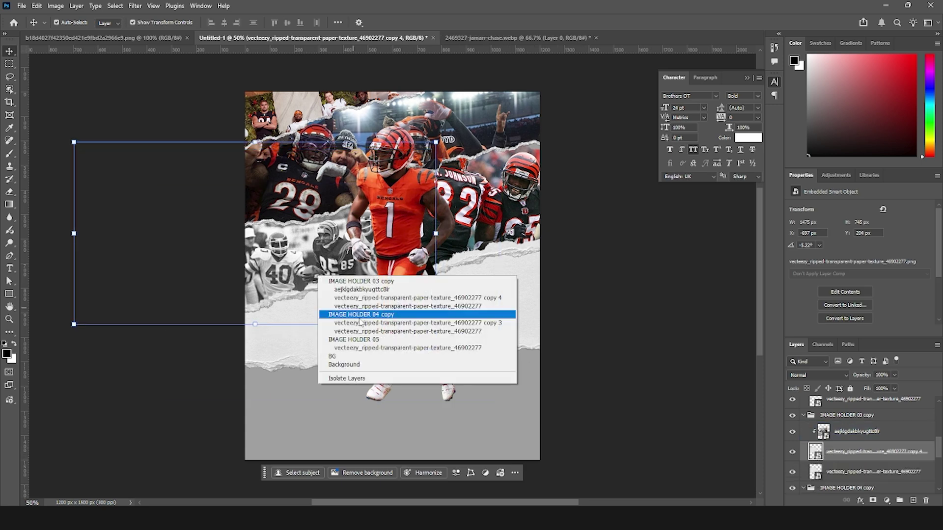
key(ctrl+t)
right_click(331, 250)
click(344, 311)
drag(307, 295, 308, 281)
key(Return)
click(560, 394)
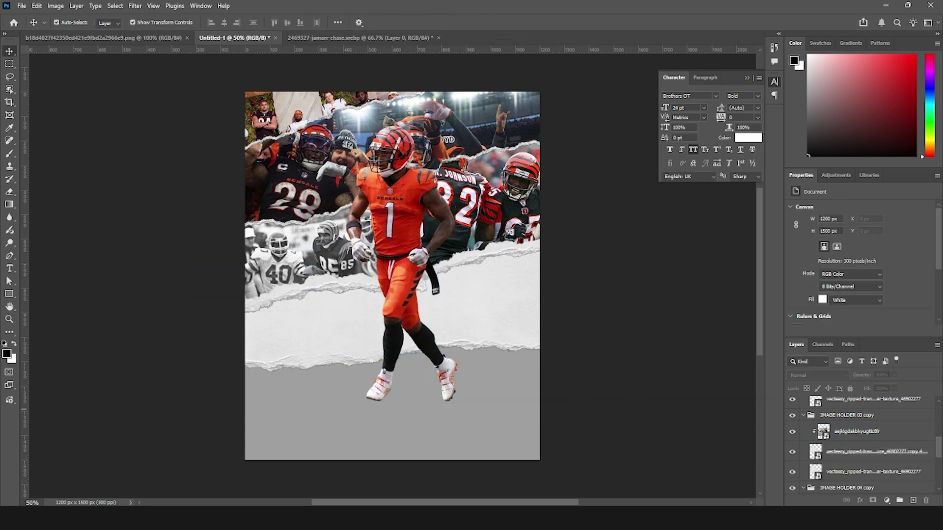
Discard an unwanted vintage photo that was placed by mistake
click(393, 207)
click(584, 168)
key(alt+Tab)
scroll(859, 442, down, 10)
drag(437, 275, 530, 291)
key(Escape)
Place a vintage photo clipped to the IMAGE HOLDER 05 paper, shrunk, tilted and moved right
click(511, 314)
drag(733, 414, 283, 343)
key(Return)
alt+click(874, 454)
drag(462, 306, 547, 352)
drag(625, 421, 613, 397)
drag(556, 318, 569, 307)
Duplicate the torn paper layer and warp the copy
key(Return)
click(828, 467)
key(ctrl+j)
key(ctrl+t)
right_click(356, 148)
click(378, 248)
key(Return)
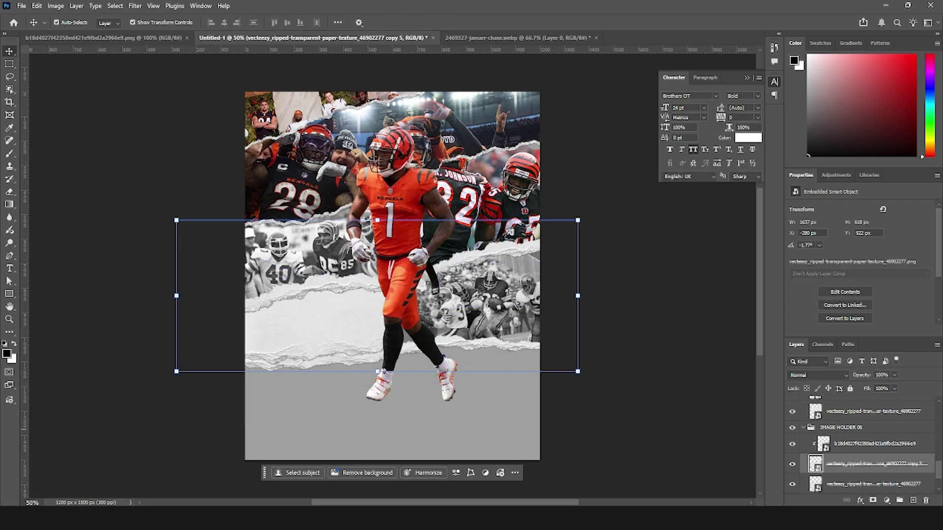
Clip the OIP (9) photo to the torn paper and fit it into the bottom strip
drag(155, 344, 469, 364)
key(Return)
right_click(860, 470)
click(868, 446)
key(ctrl+t)
drag(330, 330, 262, 383)
drag(457, 146, 406, 228)
drag(346, 361, 355, 396)
drag(411, 257, 427, 235)
key(Return)
click(680, 309)
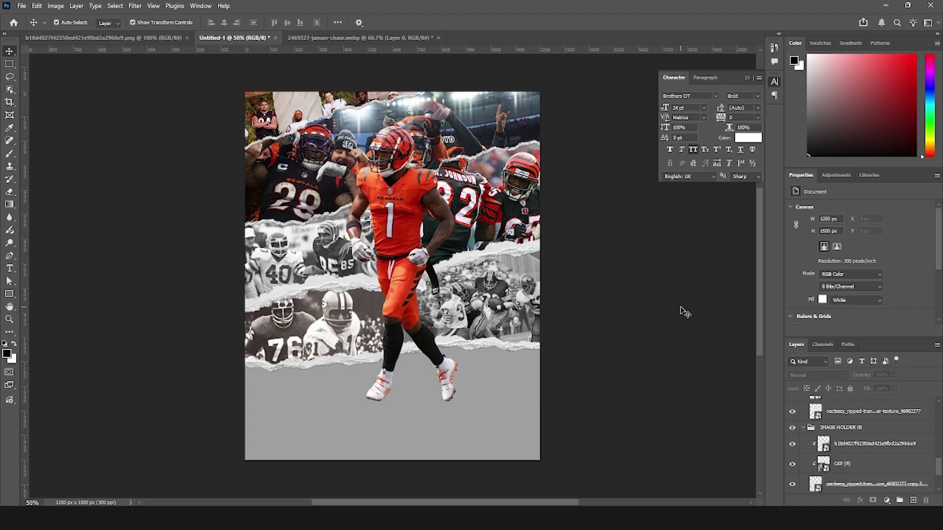
Shift the #1 player cutout right and down, then select the team-roster photo layer
scroll(685, 312, up, 2)
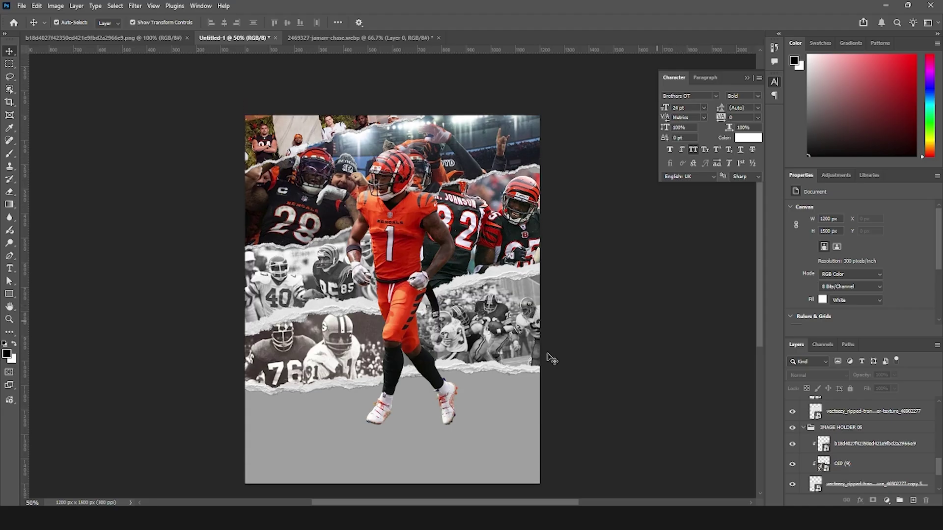
drag(409, 189, 418, 214)
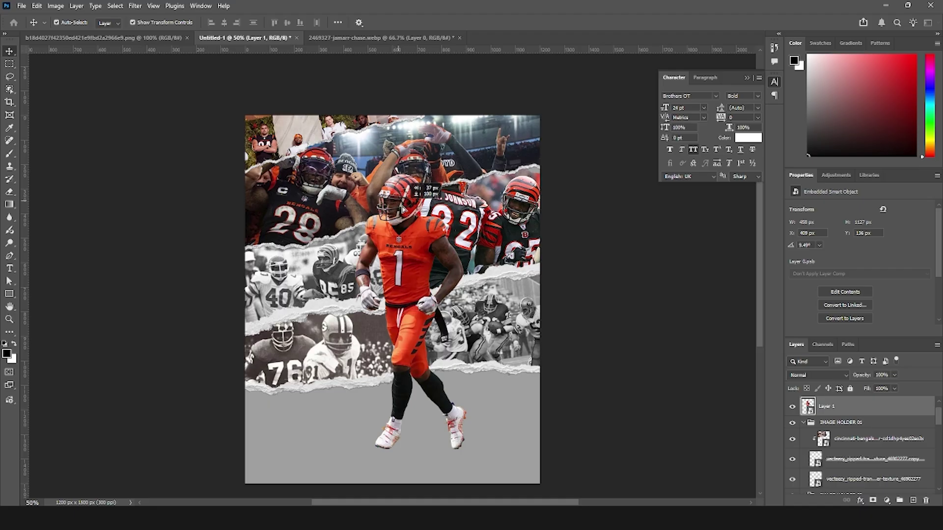
click(609, 300)
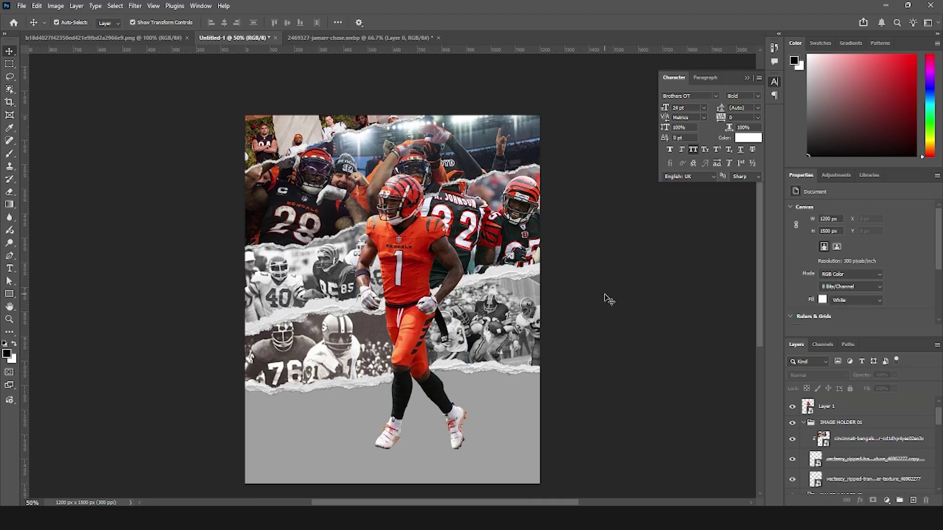
click(295, 177)
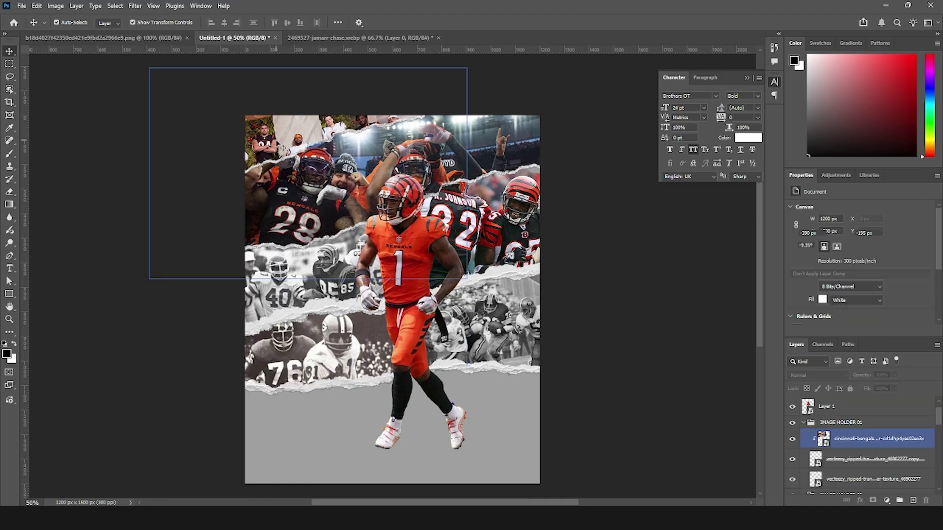
Apply a Camera Raw Filter: Saturation -100, Exposure -0.95, Shadows +66, Highlights +26, Dehaze -45
click(135, 6)
click(152, 90)
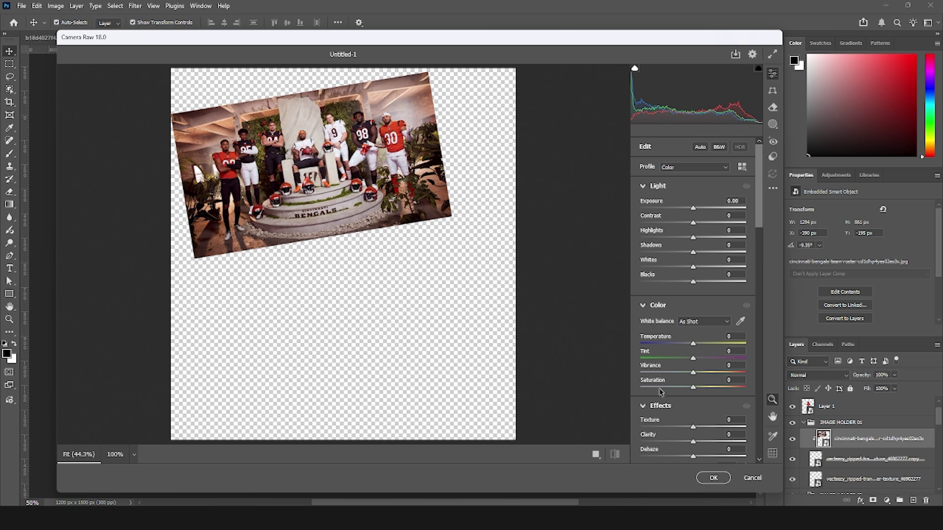
drag(660, 389, 618, 396)
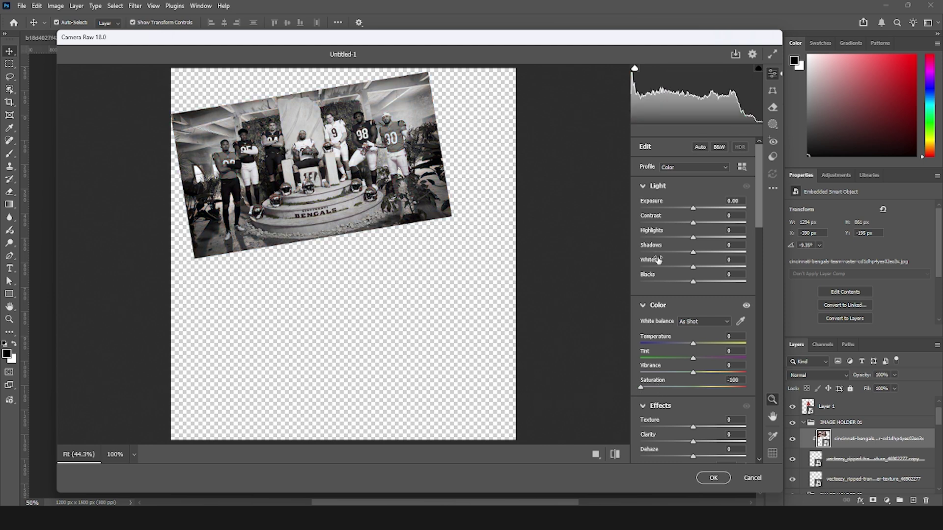
drag(704, 249, 721, 253)
drag(692, 211, 683, 211)
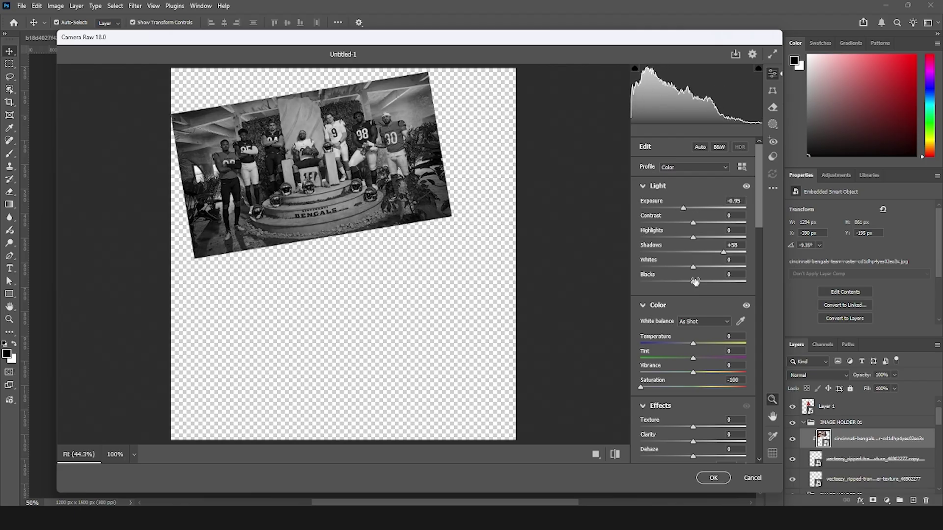
scroll(686, 443, down, 10)
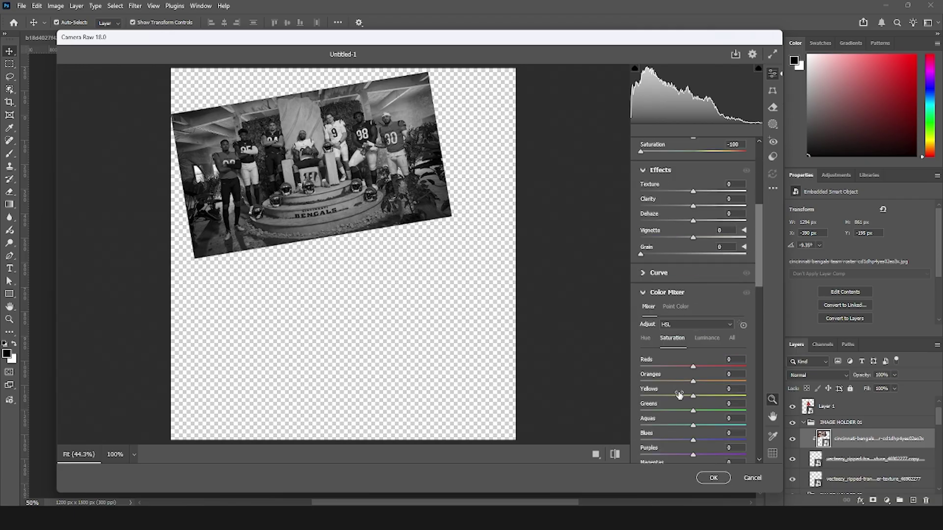
scroll(680, 395, down, 5)
scroll(662, 329, up, 3)
scroll(669, 338, up, 8)
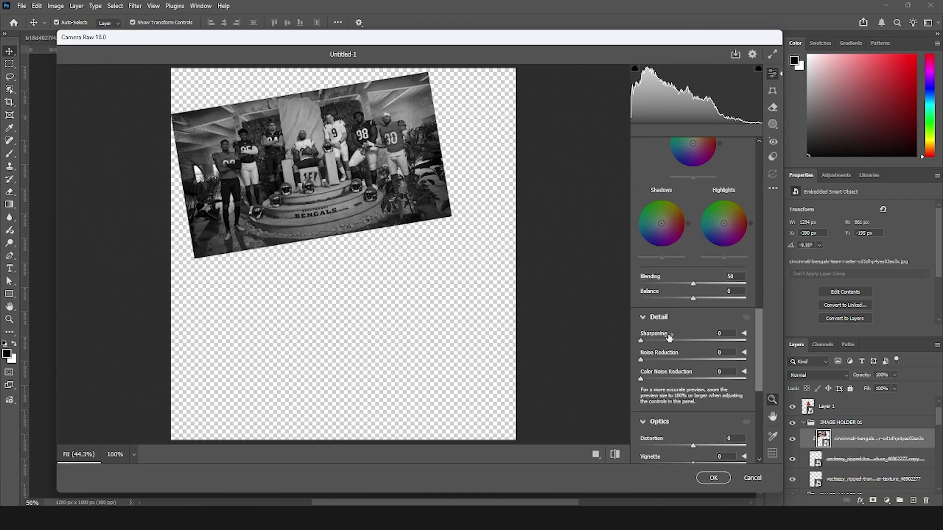
scroll(668, 337, up, 3)
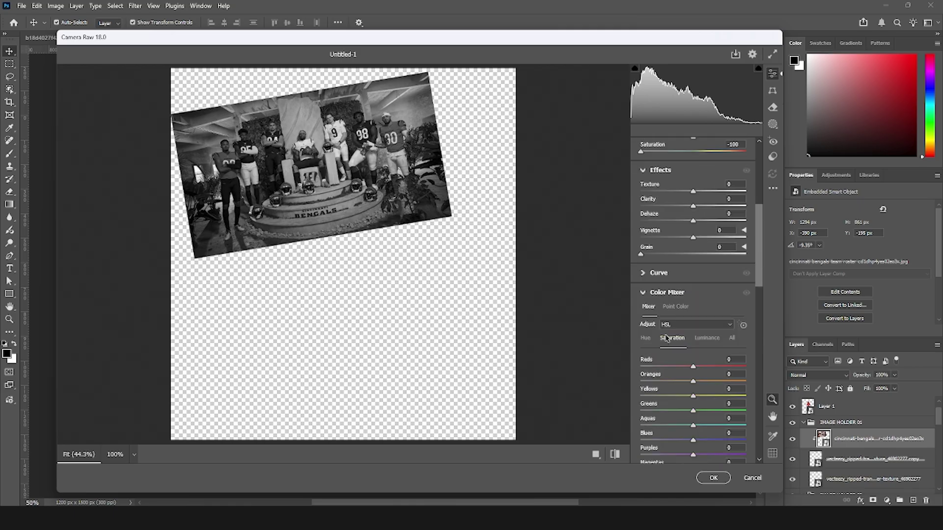
drag(680, 222, 670, 223)
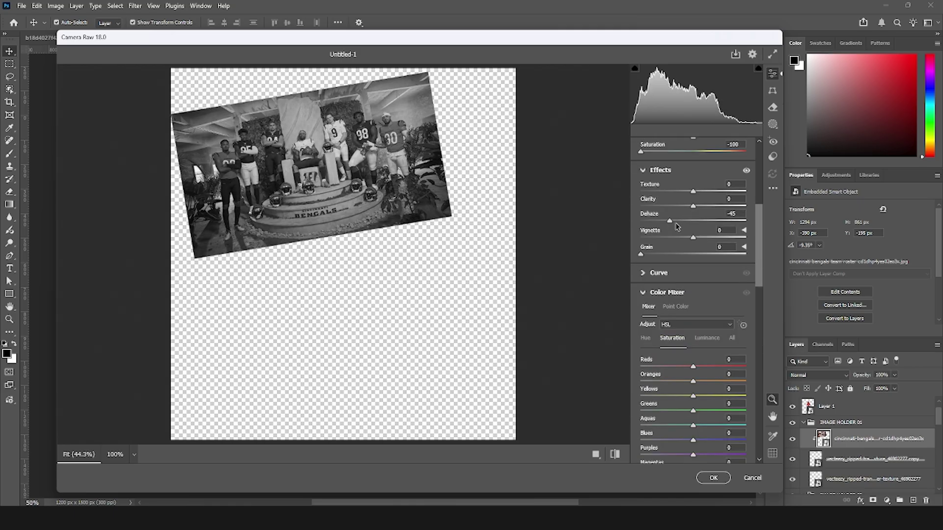
scroll(676, 227, up, 5)
drag(726, 255, 731, 256)
drag(705, 239, 707, 239)
click(713, 478)
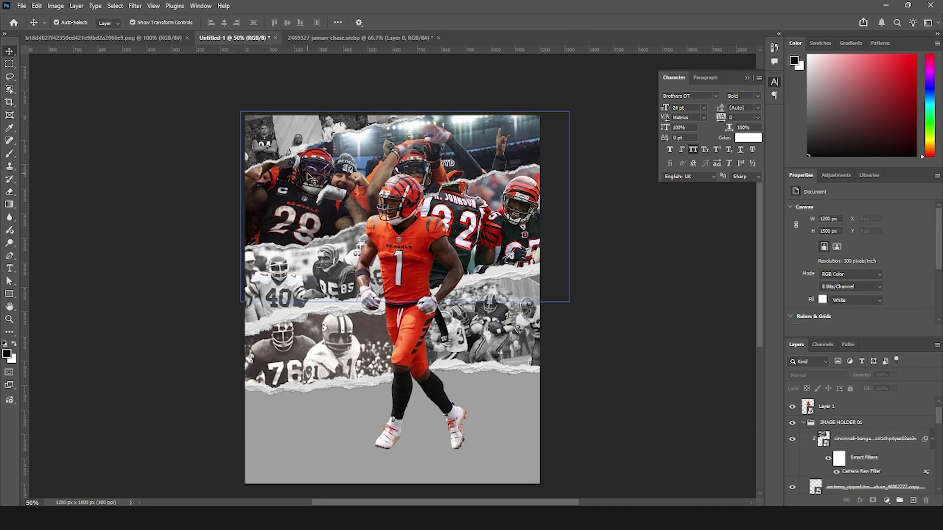
Apply the previous Camera Raw settings to the Cincinnati-Bengals-1536x864 celebration photo
click(308, 174)
click(135, 6)
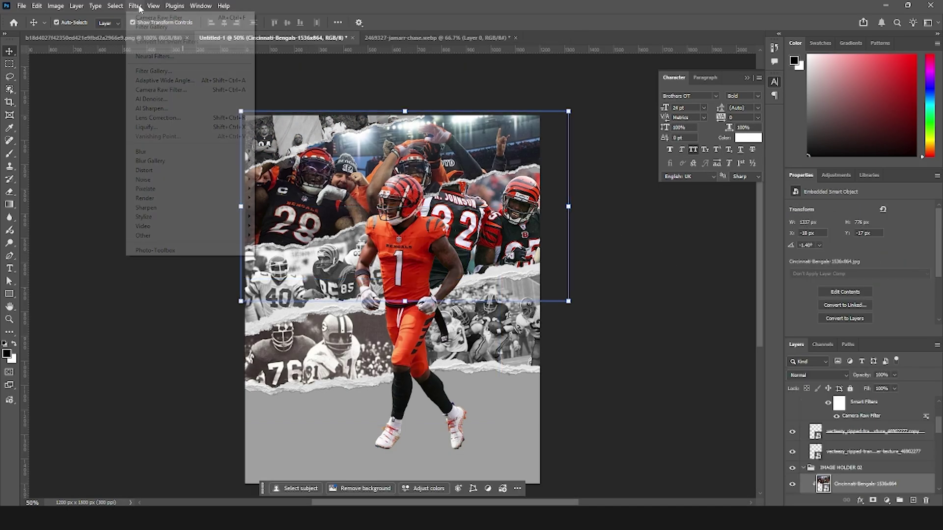
click(139, 17)
click(773, 188)
click(815, 225)
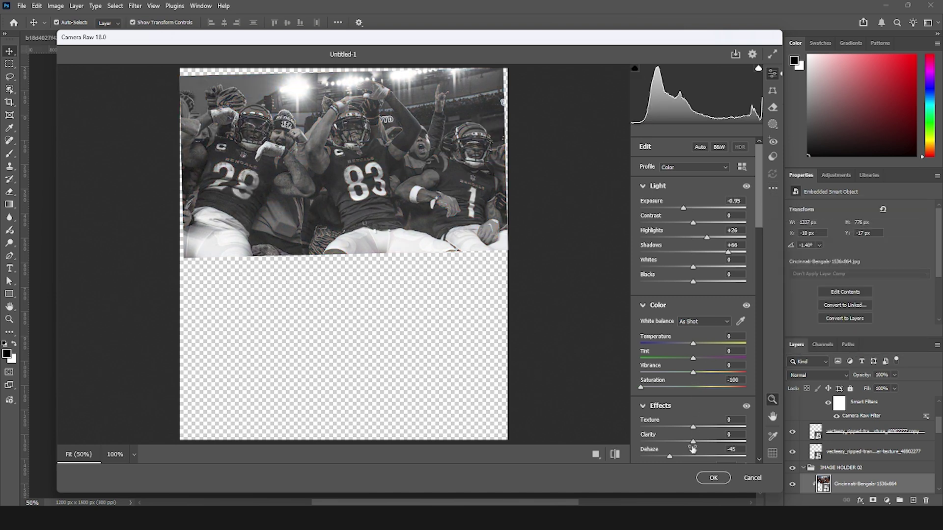
click(713, 478)
click(596, 222)
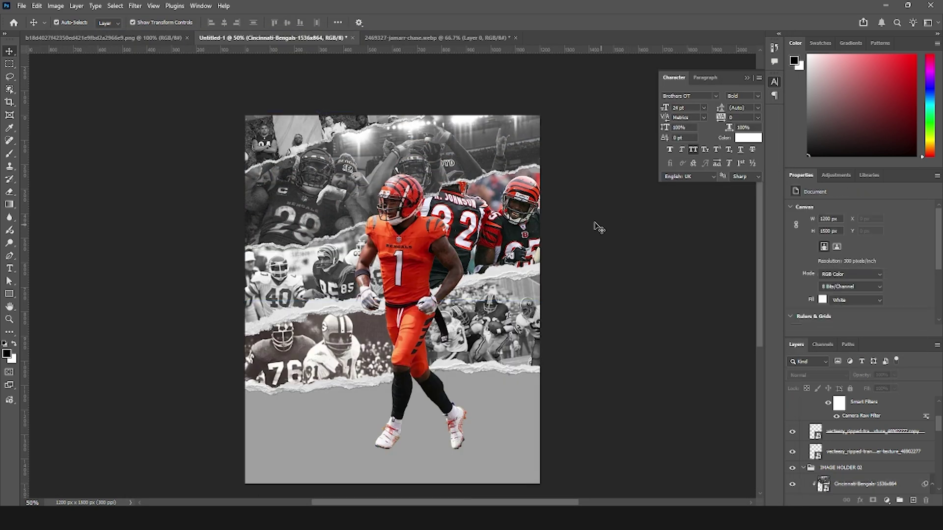
click(512, 204)
click(135, 6)
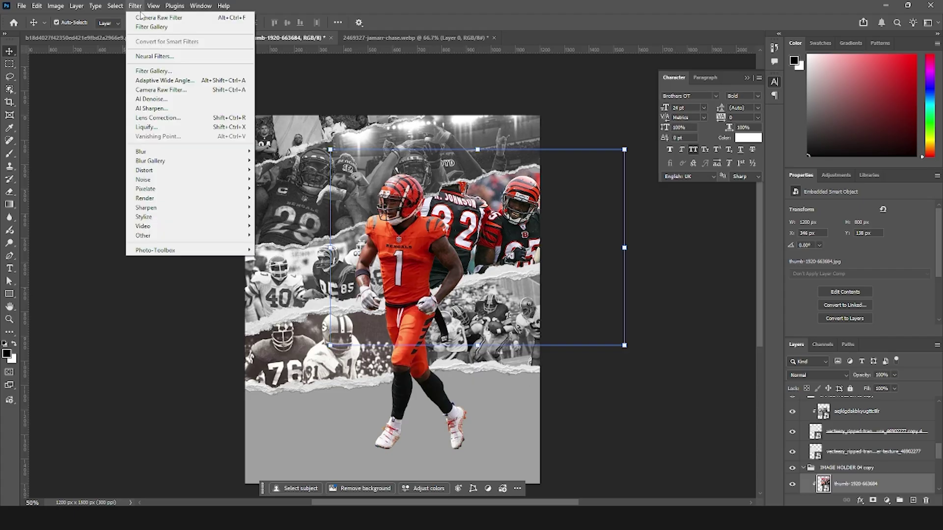
click(149, 17)
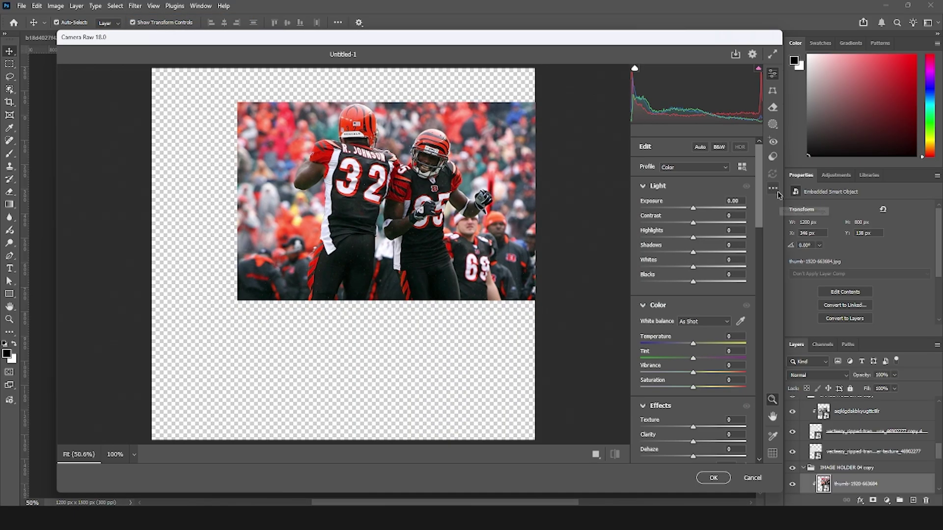
click(772, 189)
click(790, 228)
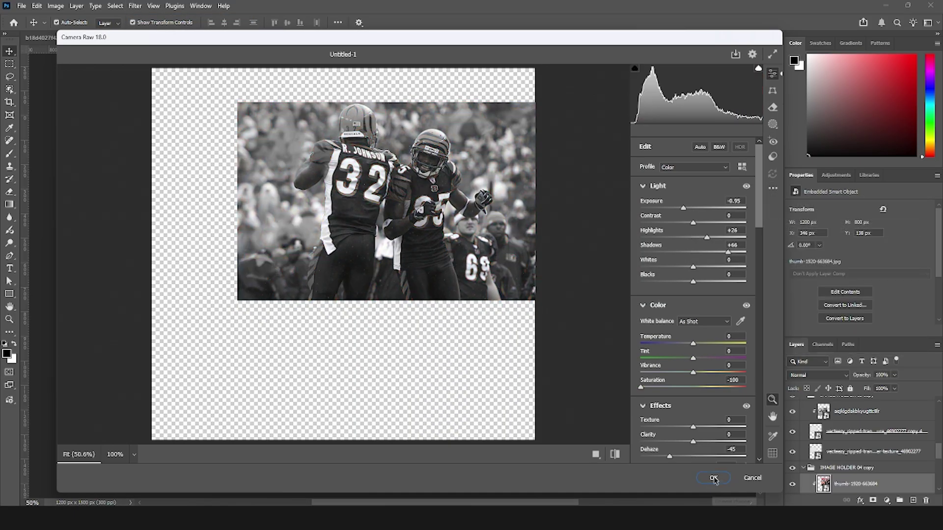
click(713, 480)
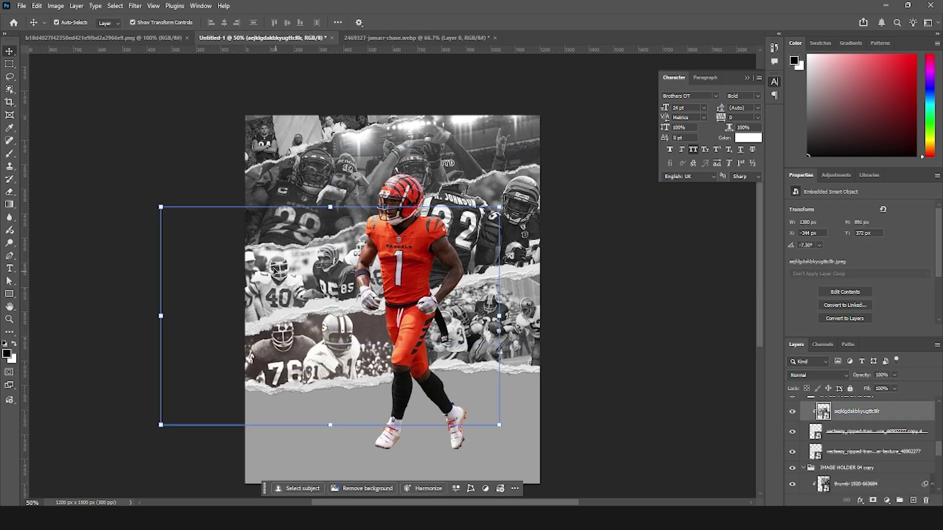
Apply the previous Camera Raw grading to the vintage game photo
click(135, 6)
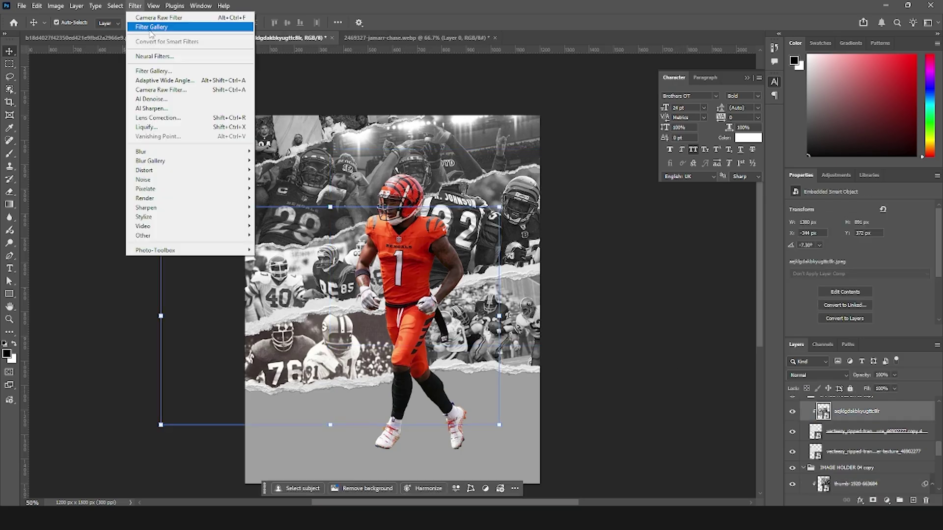
click(148, 18)
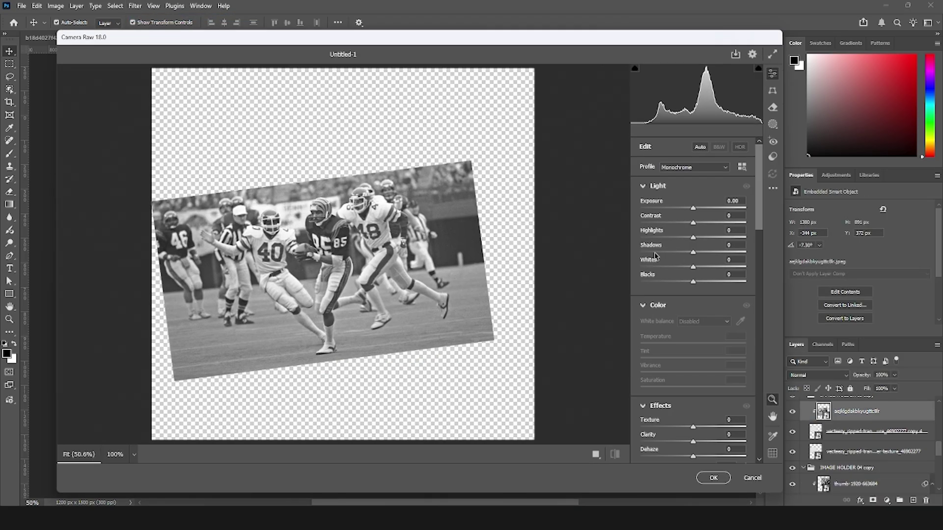
click(773, 188)
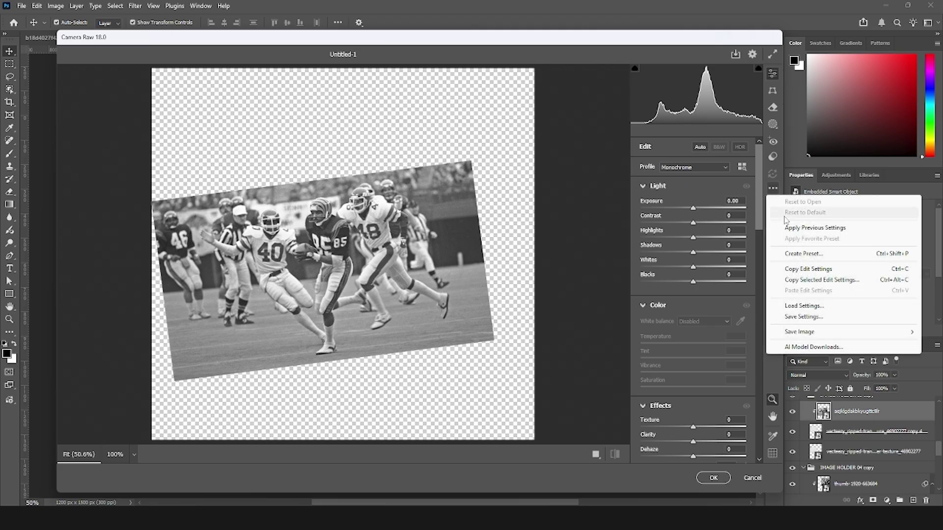
click(829, 227)
click(709, 477)
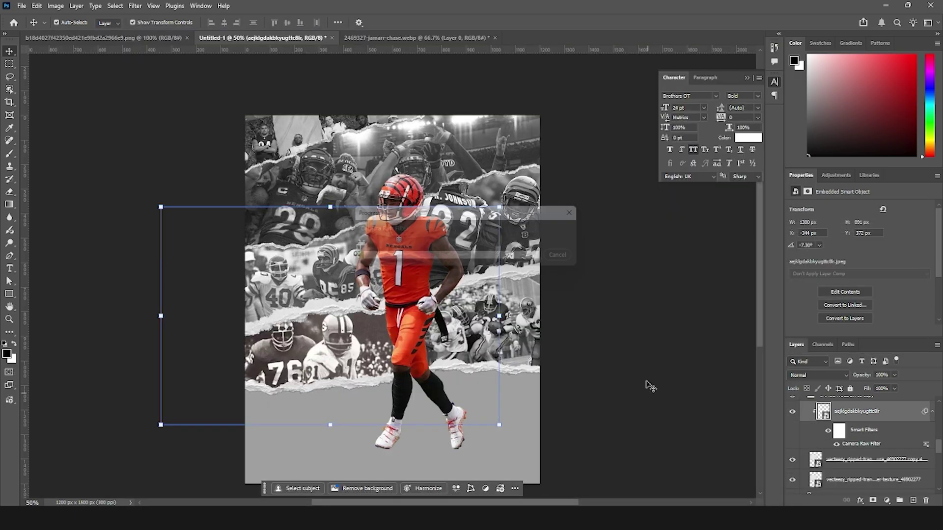
Load the previous Camera Raw settings onto the other vintage game photo in IMAGE HOLDER 05
click(530, 342)
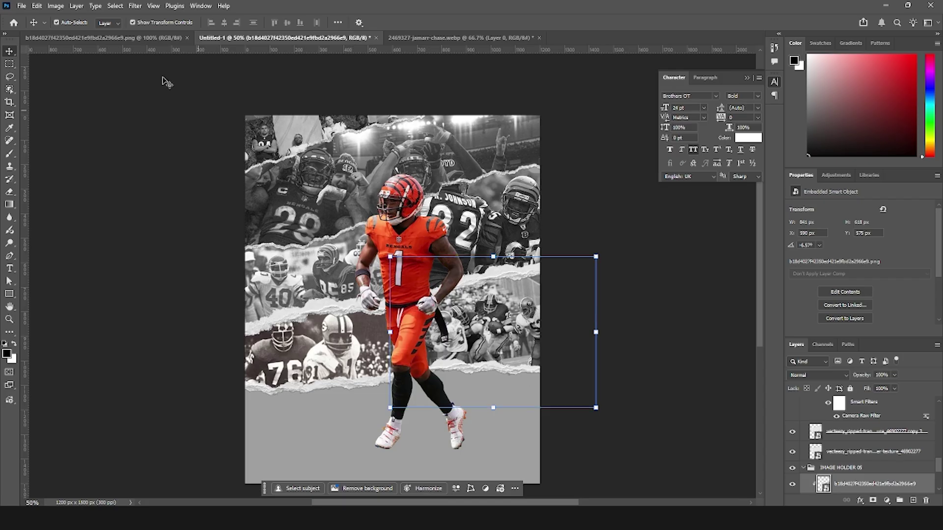
click(135, 6)
click(147, 18)
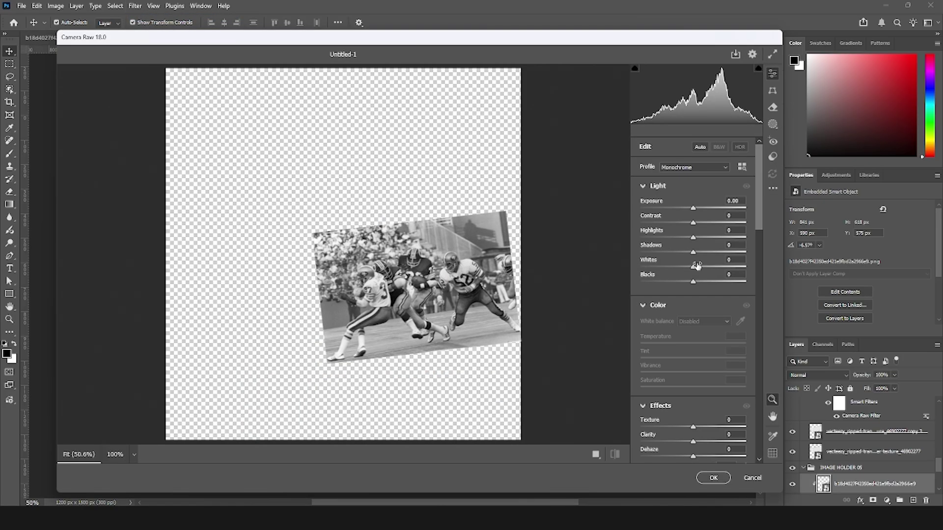
click(773, 188)
click(830, 228)
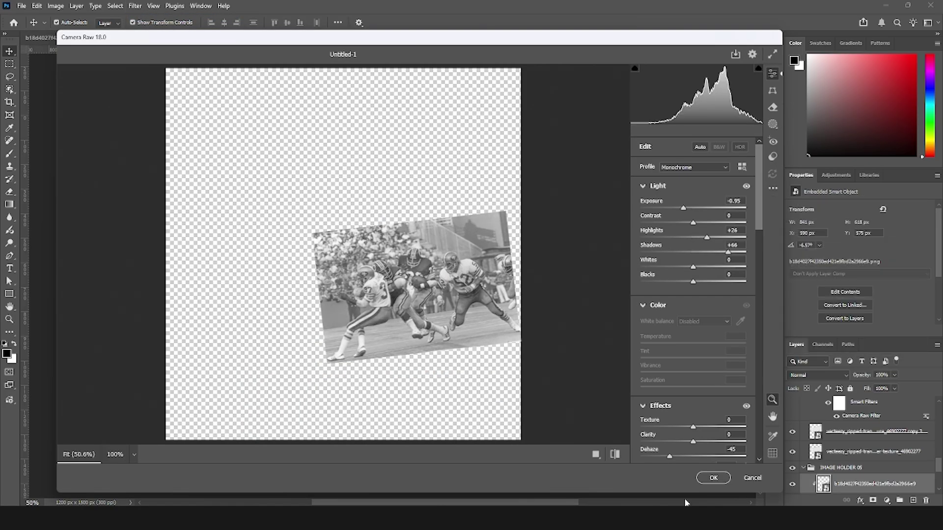
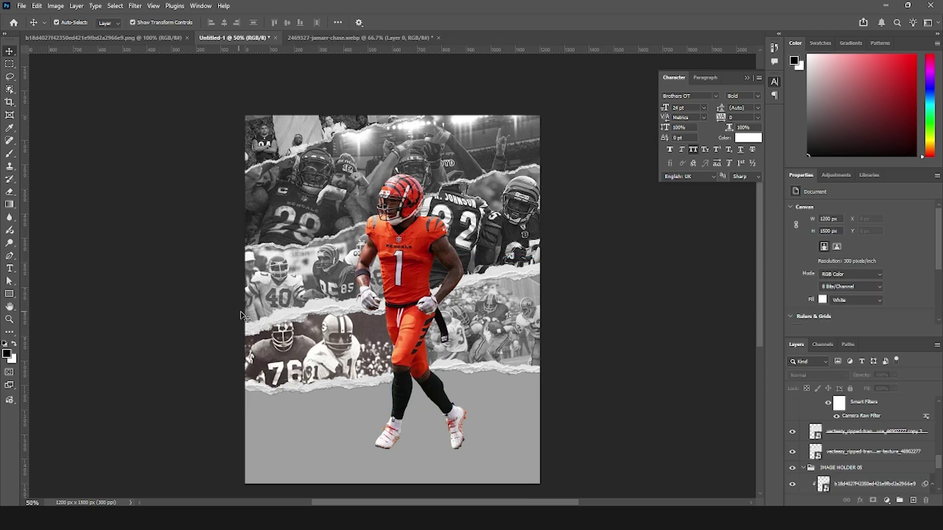
Make the OIP (9) strip monochrome in Camera Raw Filter with Exposure -0.95 and Dehaze -45
click(136, 6)
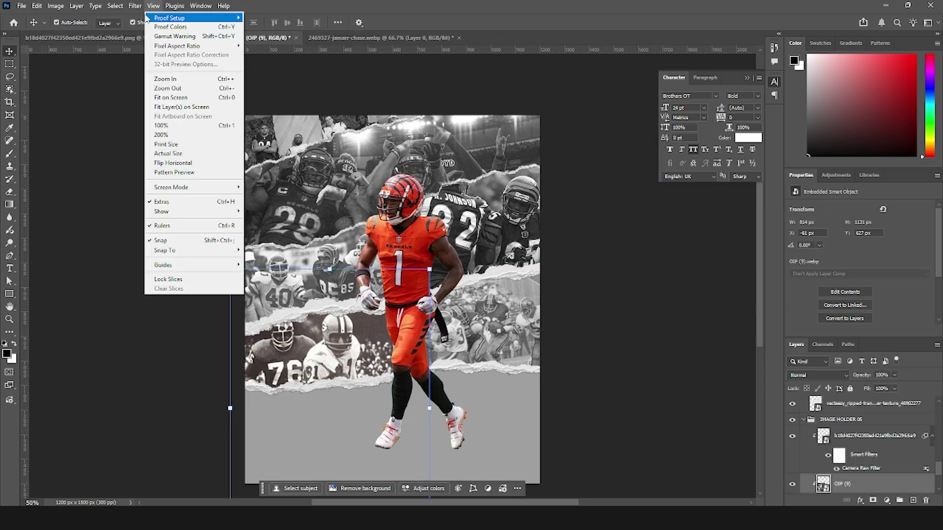
click(159, 18)
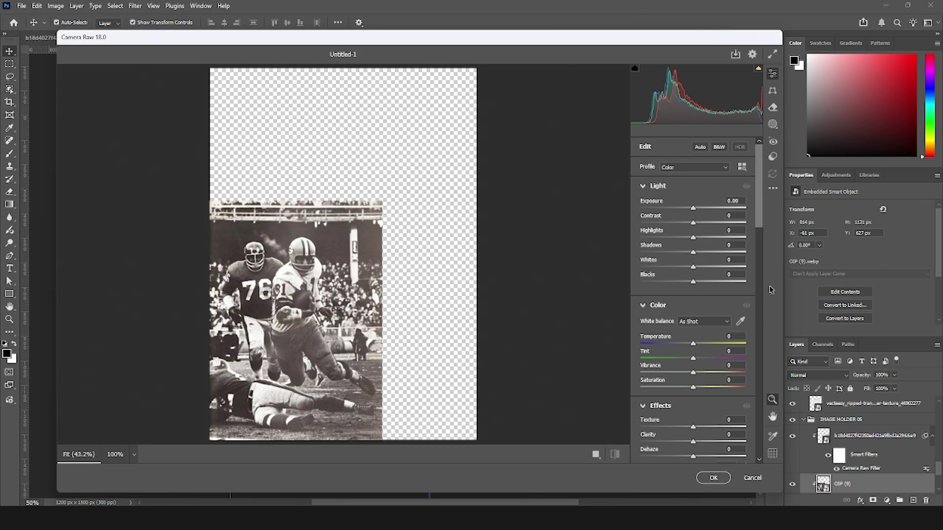
click(773, 189)
click(792, 227)
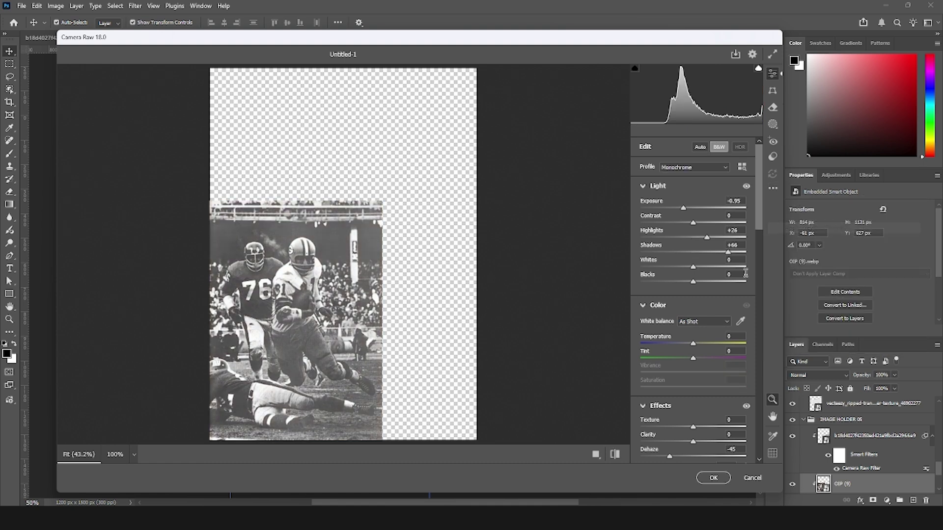
click(713, 478)
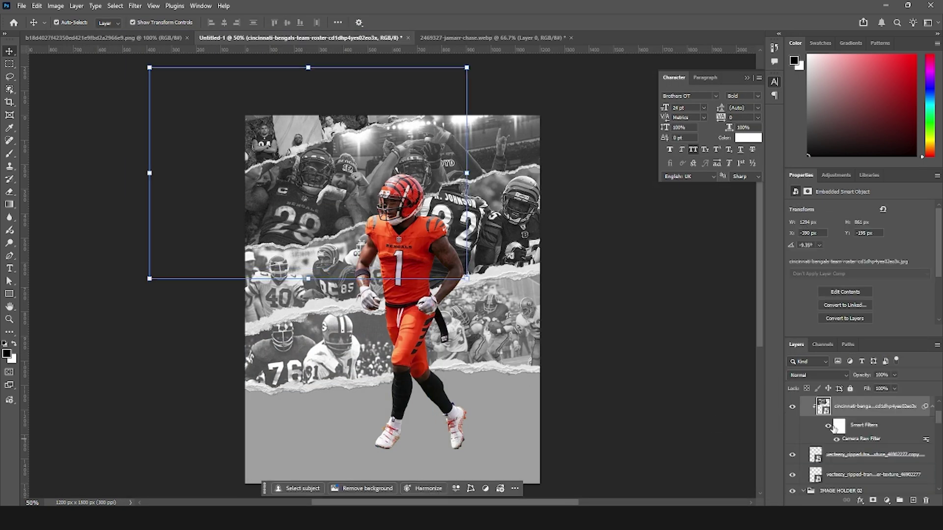
Apply Diffuse Glow (Graininess 7, Glow 7, Clear 15) to the team photo strip
click(135, 6)
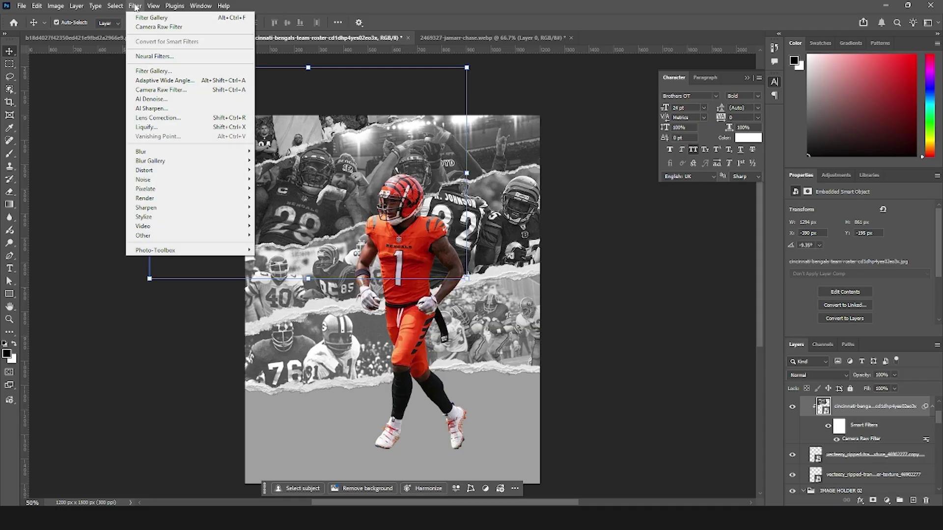
click(154, 72)
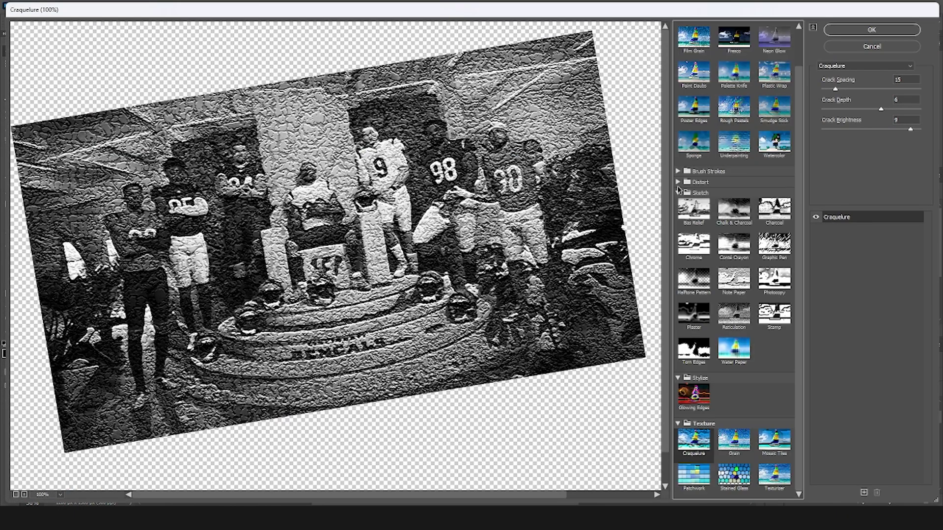
click(678, 182)
click(694, 204)
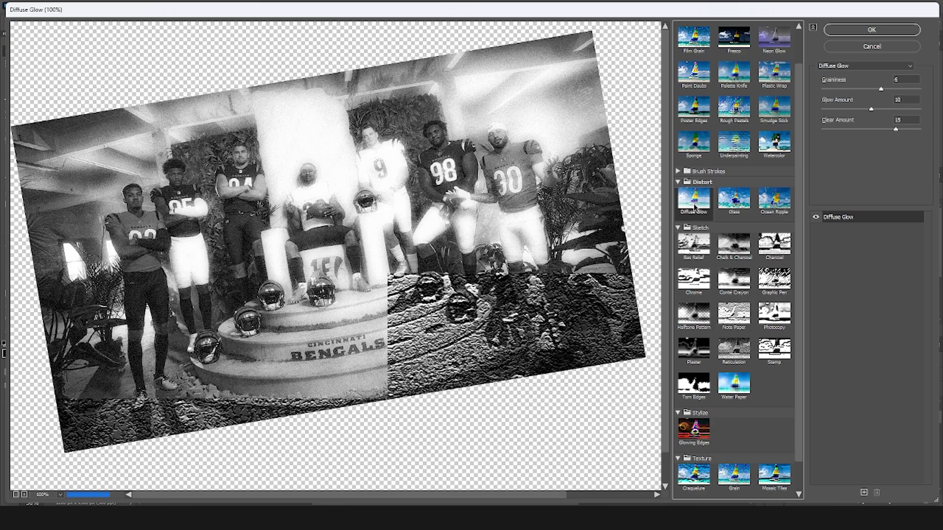
click(863, 112)
drag(861, 110, 854, 111)
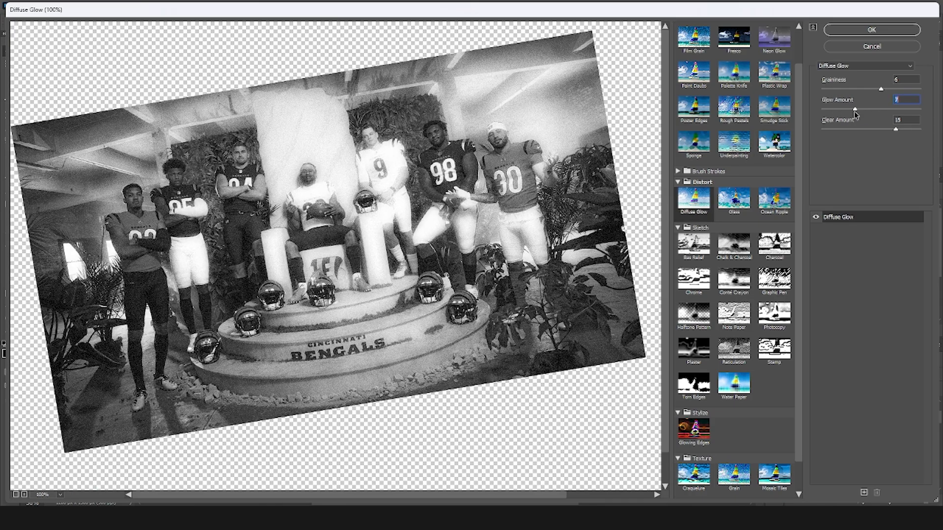
click(888, 89)
click(844, 32)
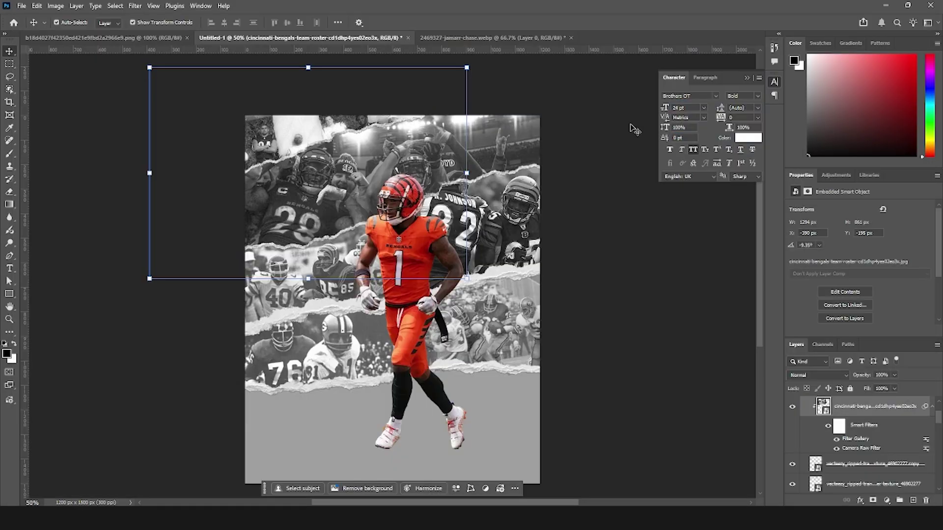
click(324, 195)
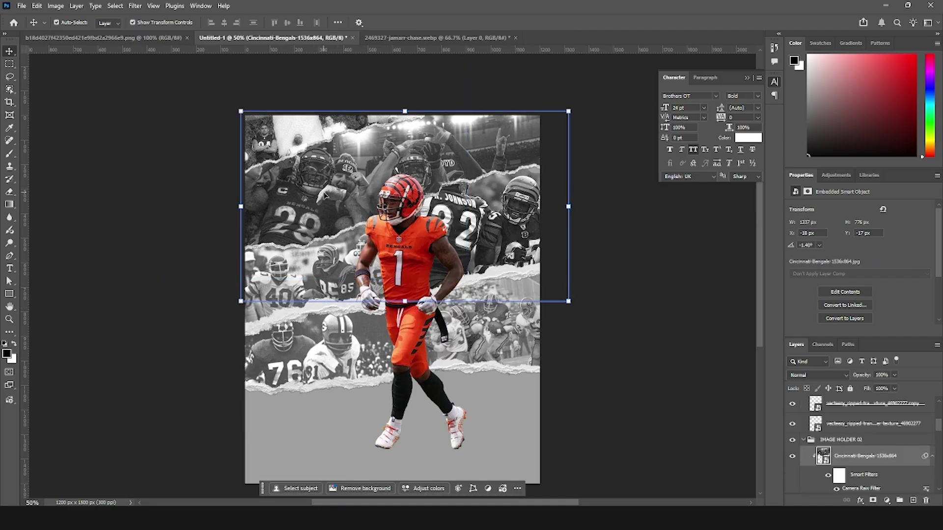
click(134, 5)
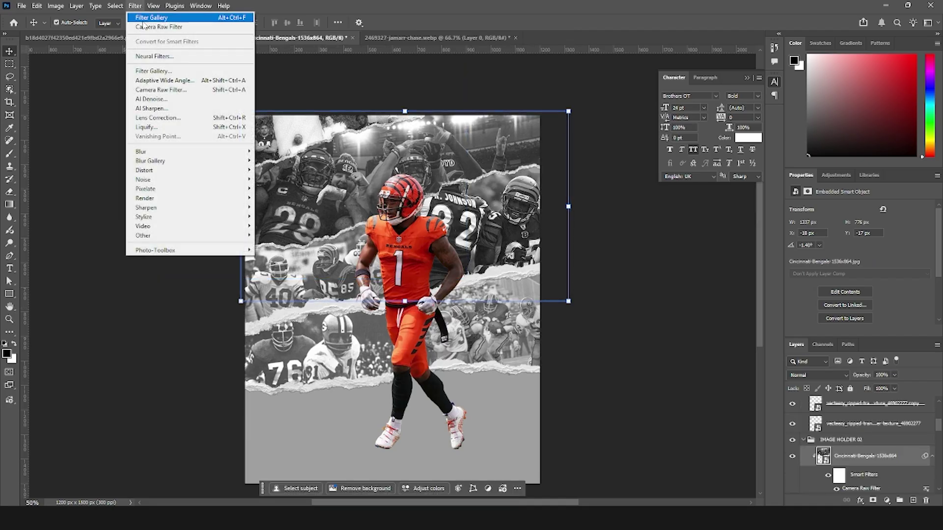
click(147, 19)
click(888, 33)
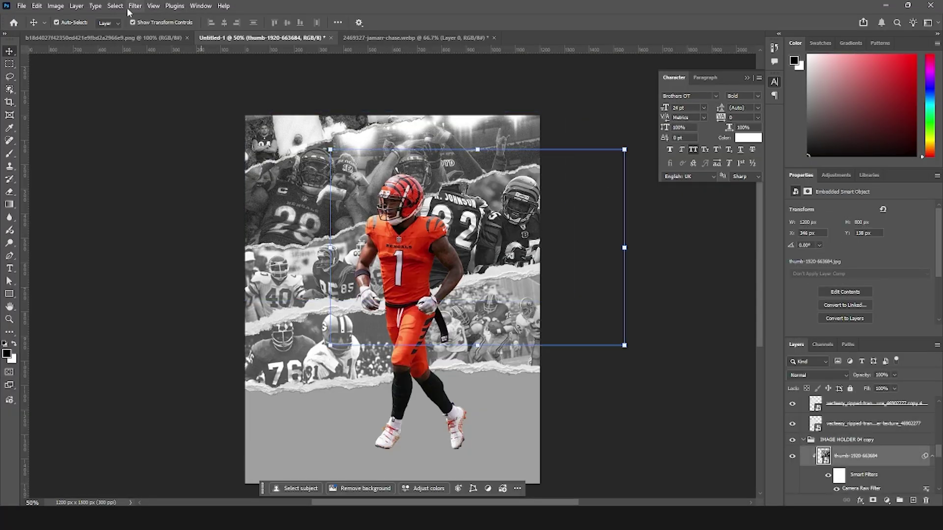
click(135, 6)
click(581, 158)
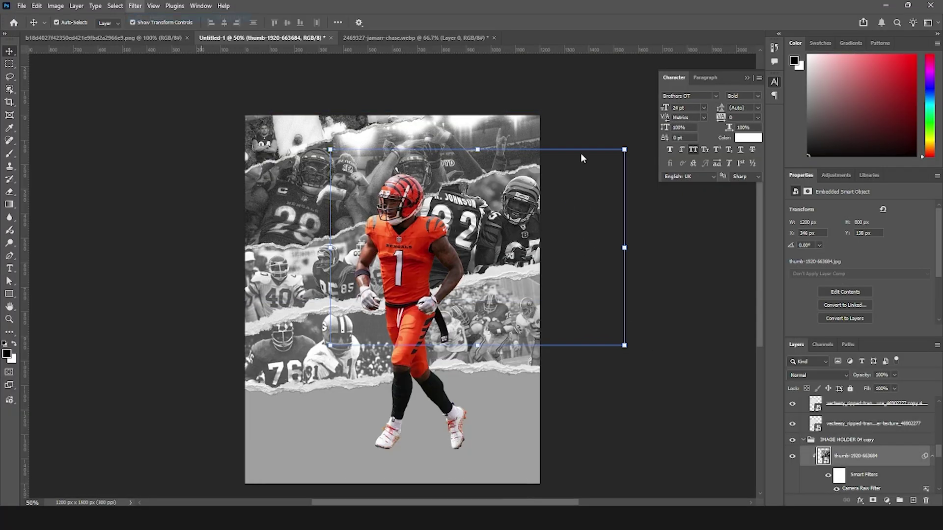
key(ctrl+alt+f)
click(895, 27)
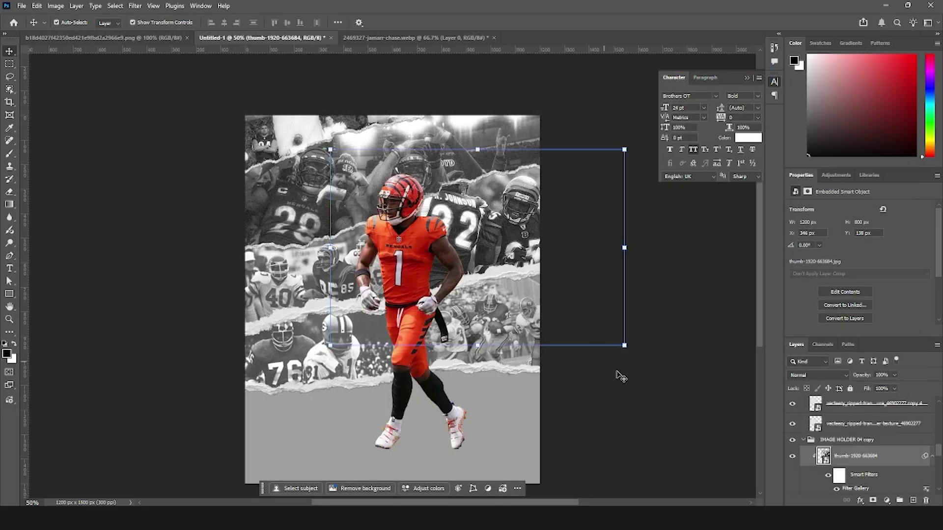
Give the remaining strips and OIP (9) the same glow, then bring in halftone image OIP (10).webp
click(135, 6)
click(147, 15)
click(882, 34)
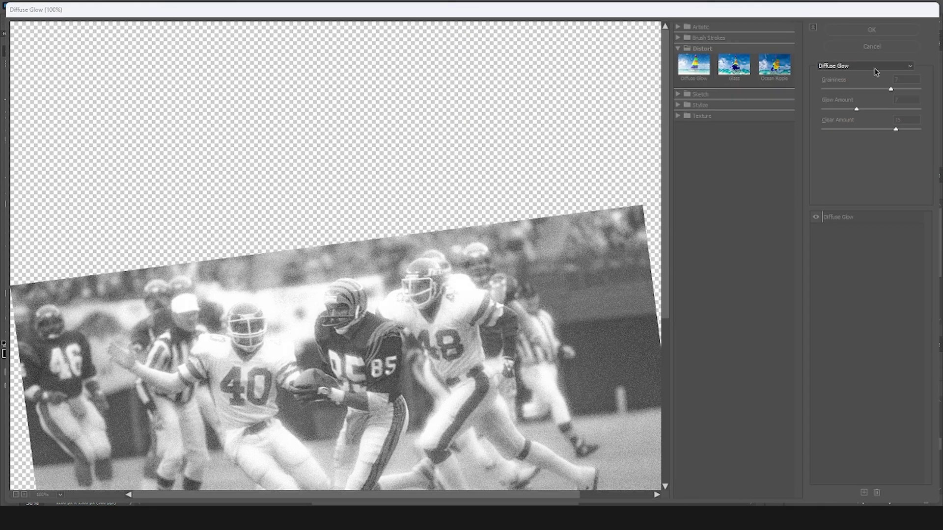
click(135, 6)
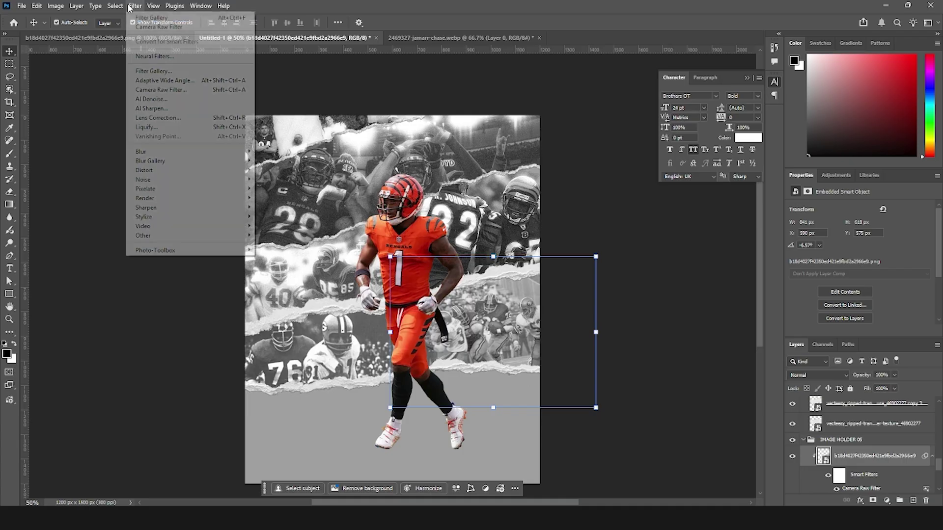
click(147, 15)
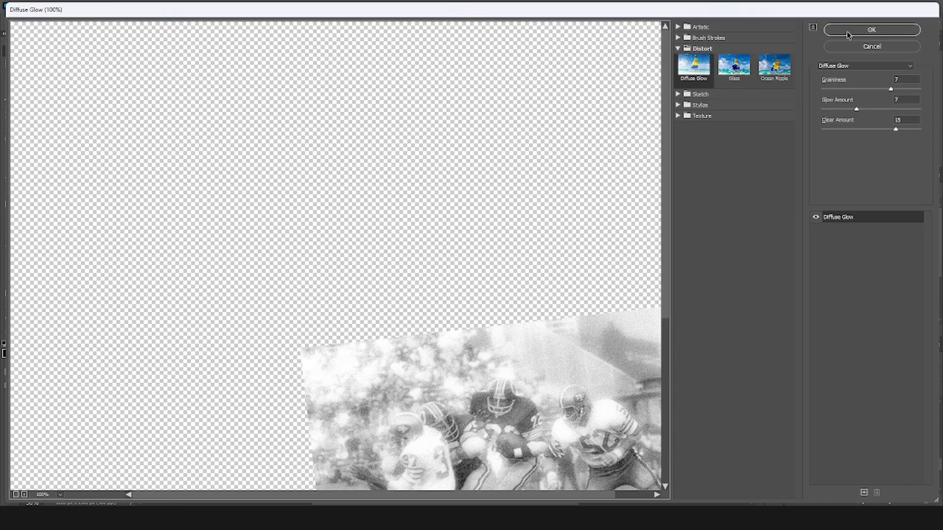
click(844, 32)
click(135, 5)
key(Escape)
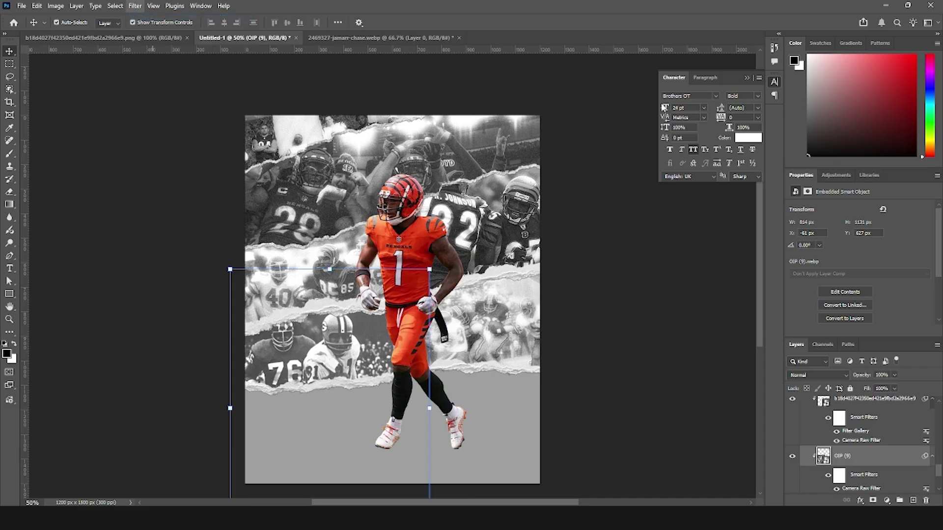
click(857, 32)
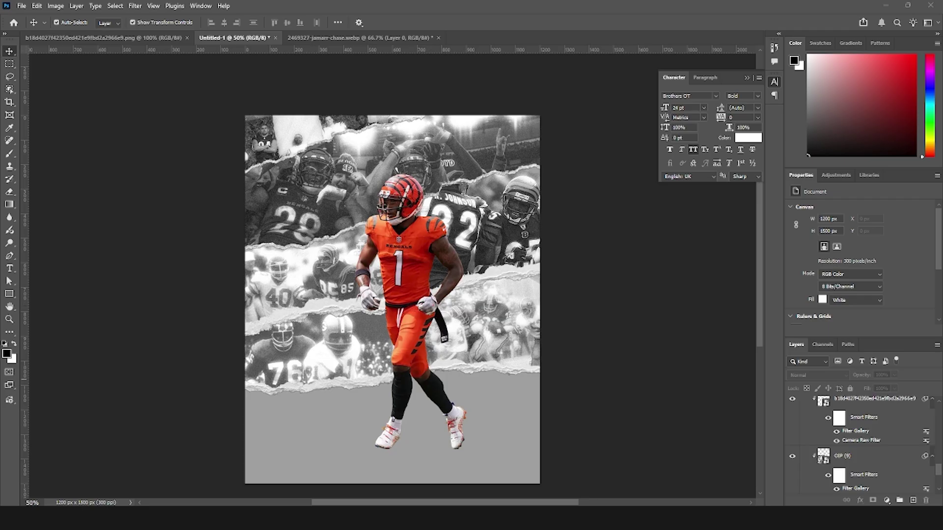
drag(506, 5, 509, 144)
drag(455, 223, 237, 40)
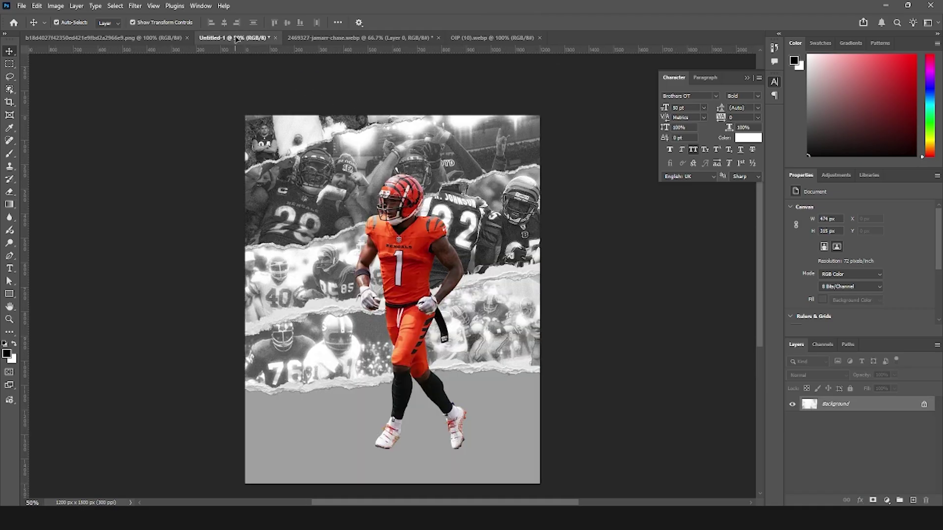
Place the halftone texture below the player, rotated about -120° and scaled to about 242%
drag(437, 196, 437, 196)
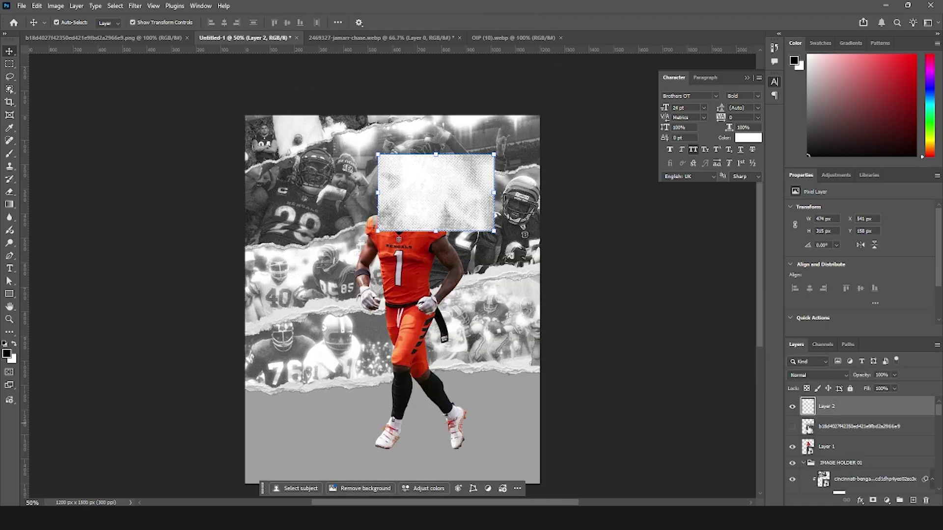
drag(814, 411, 815, 448)
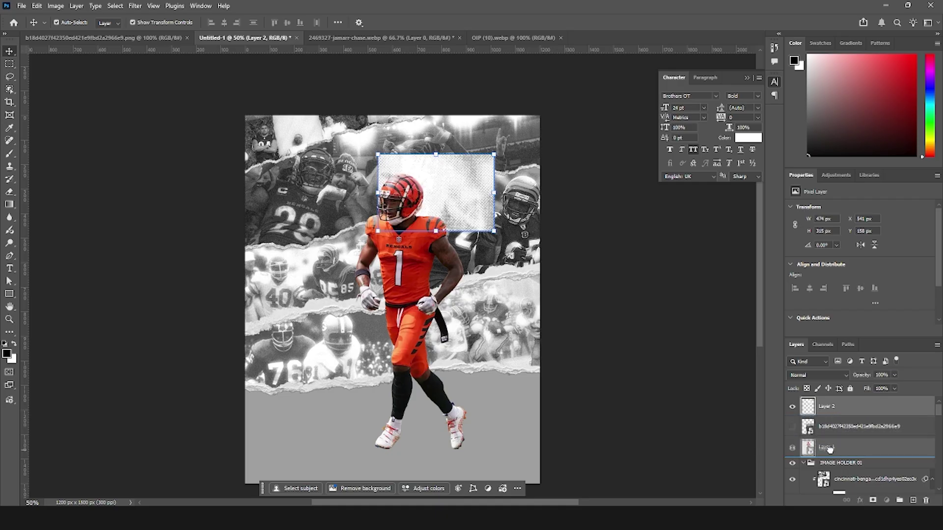
key(ctrl+t)
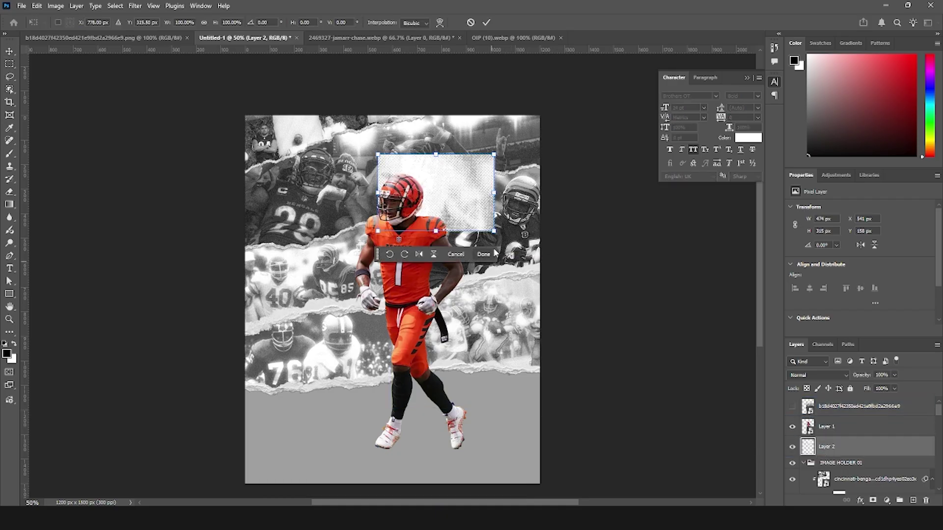
drag(501, 146, 402, 143)
drag(478, 255, 526, 328)
drag(474, 225, 373, 284)
drag(416, 382, 431, 386)
key(Return)
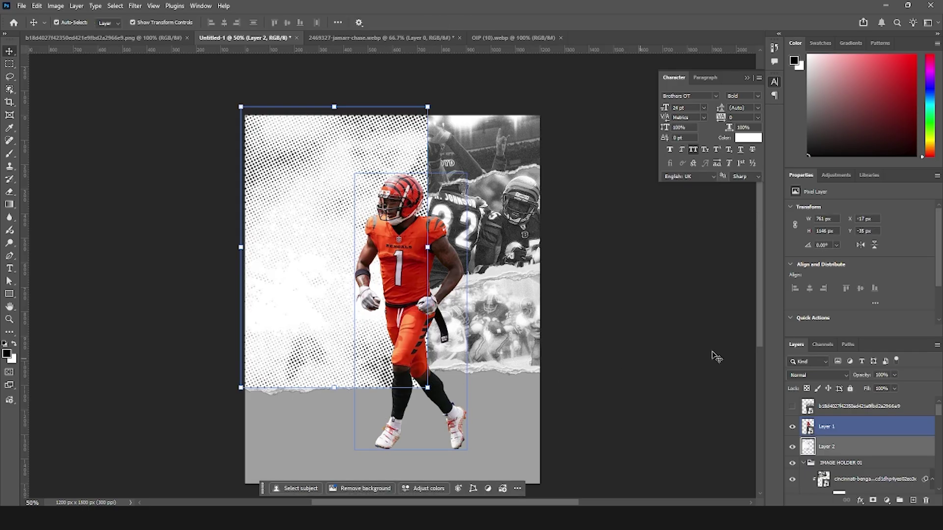
Set the halftone layer to Multiply at 29% opacity
click(803, 375)
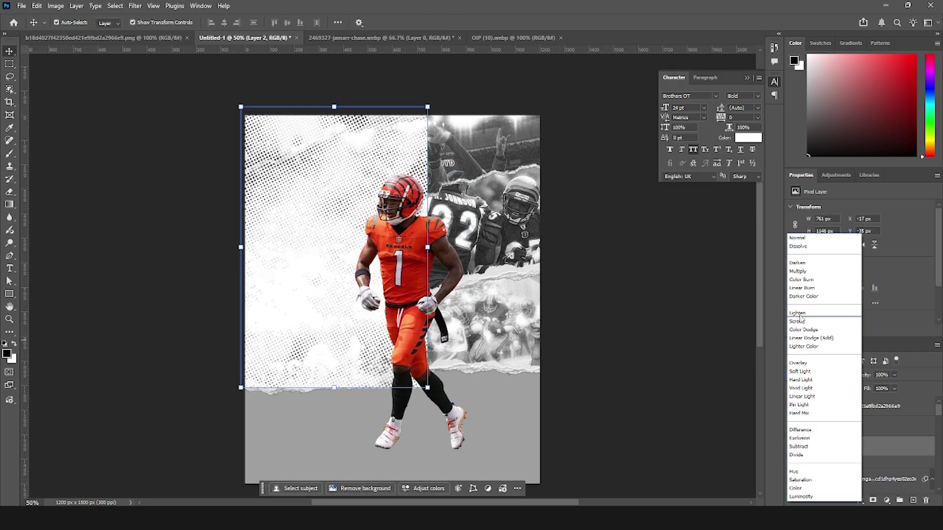
click(799, 272)
click(894, 375)
drag(891, 389, 874, 389)
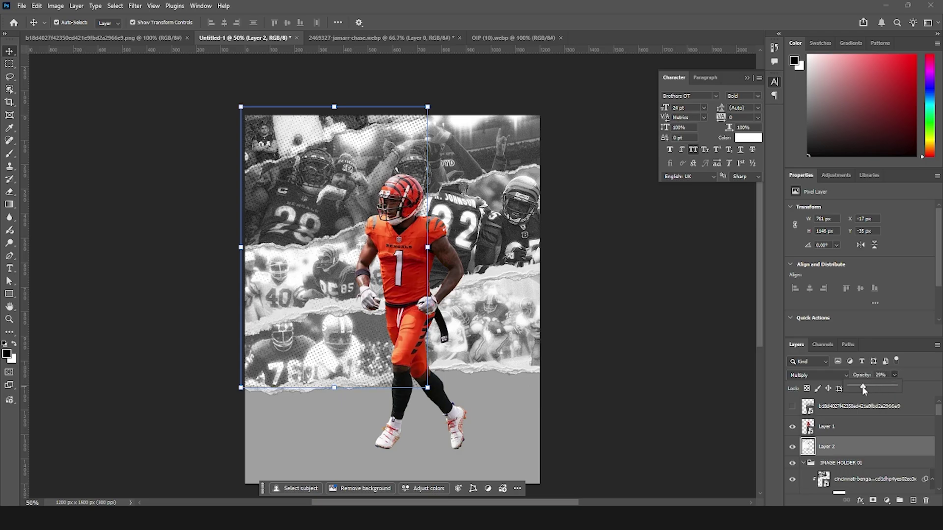
click(829, 449)
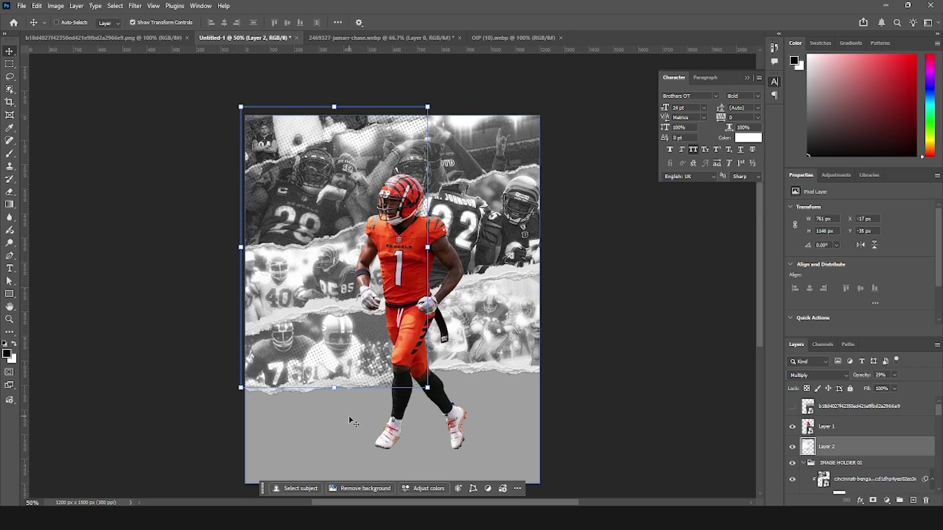
Duplicate the halftone, shift the copy over the right half, merge both, and add a layer mask
key(ctrl+j)
key(ctrl+t)
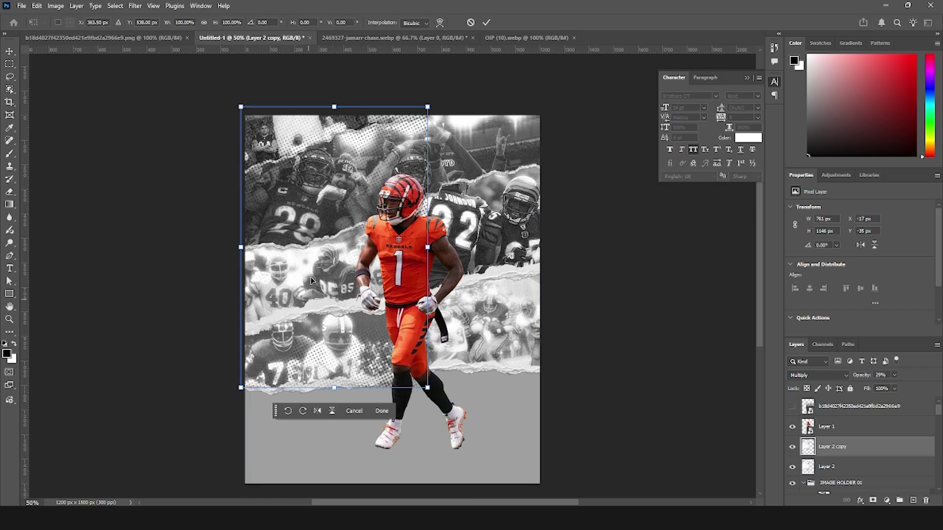
drag(334, 168, 524, 167)
key(Return)
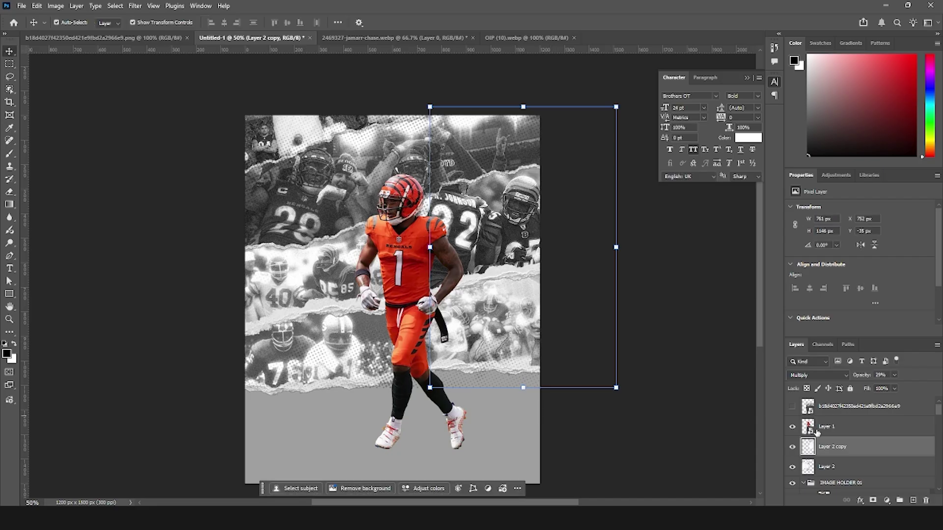
shift+click(825, 467)
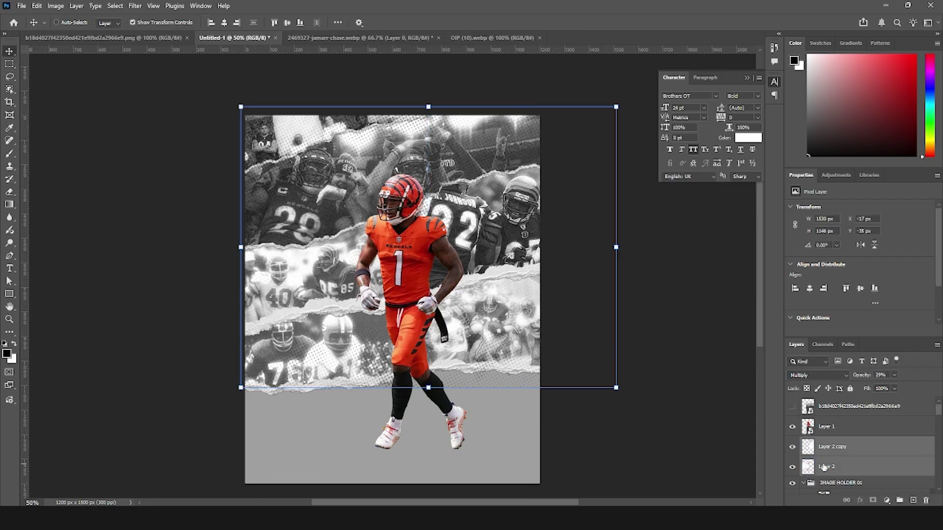
key(ctrl+e)
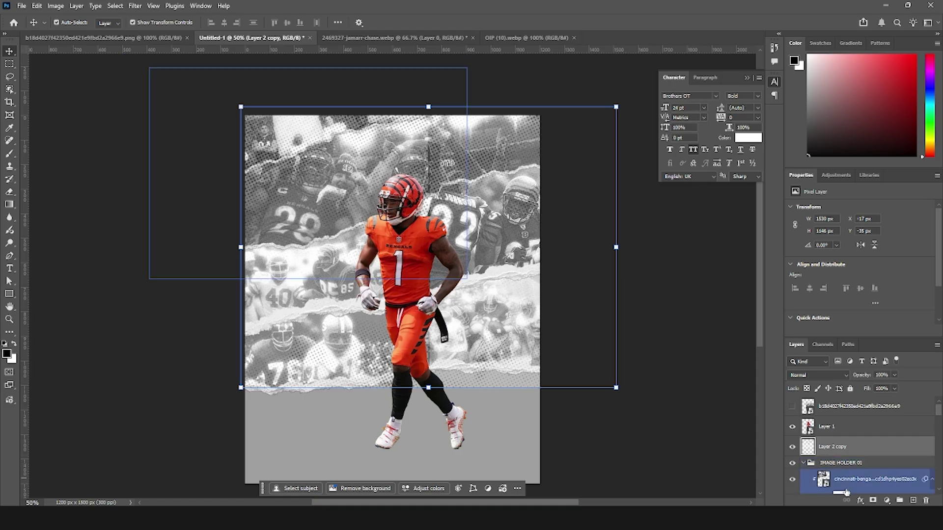
click(873, 500)
Mask the halftone out over the lower poster and set it to Multiply at 64% opacity
key(b)
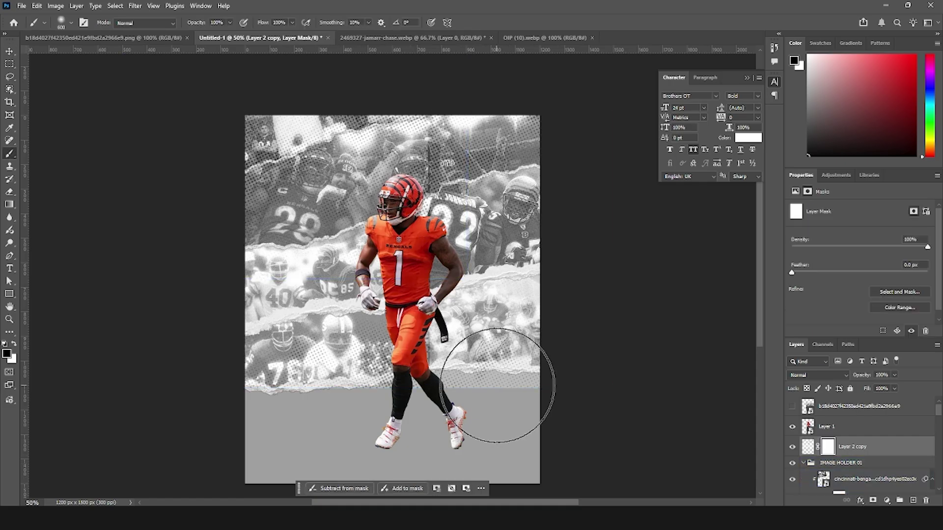
drag(375, 423, 368, 423)
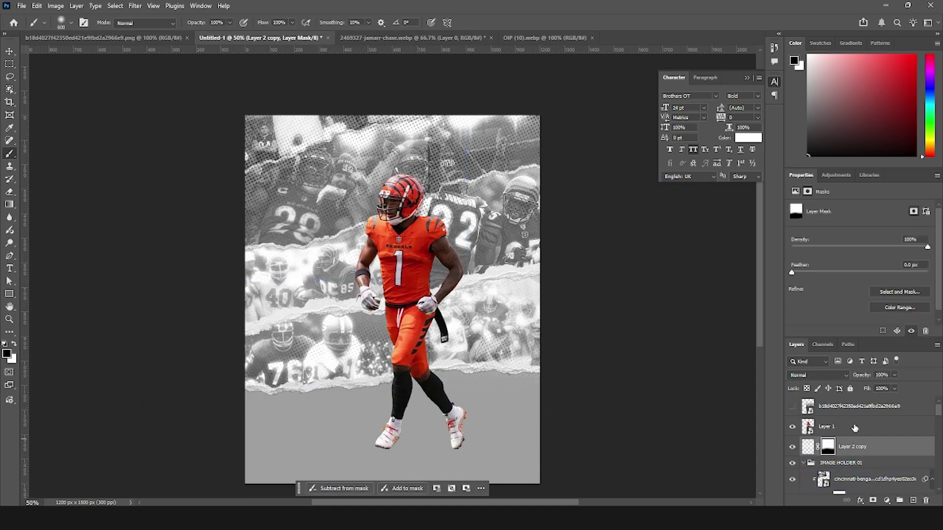
click(837, 376)
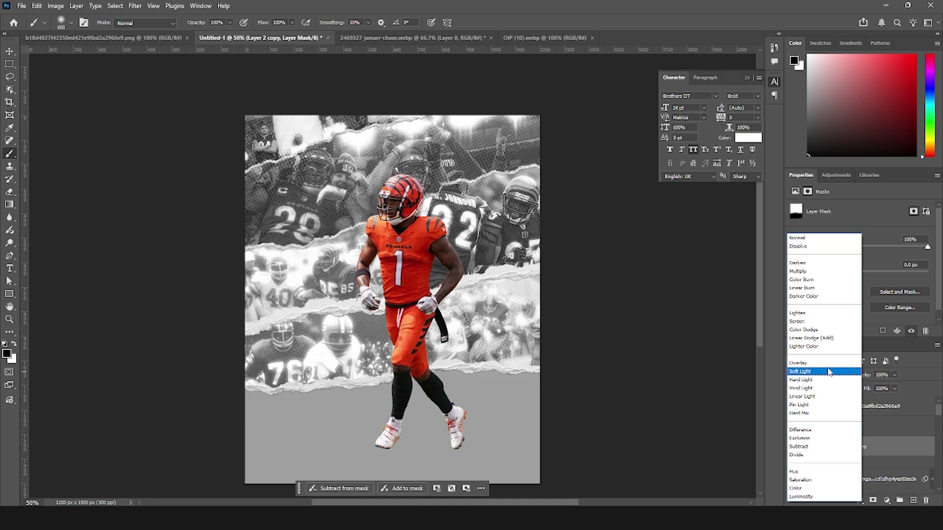
click(799, 272)
click(893, 374)
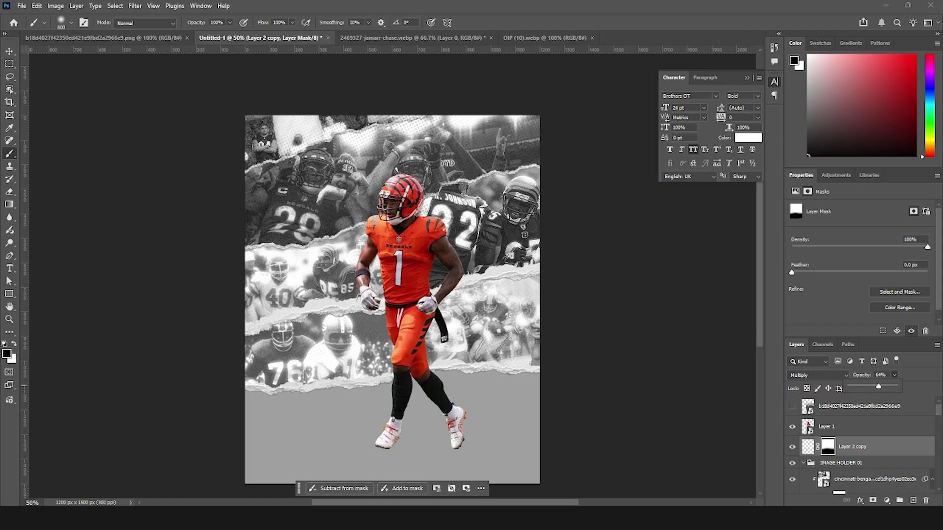
Bring the crumpled-paper texture image into Photoshop
click(10, 51)
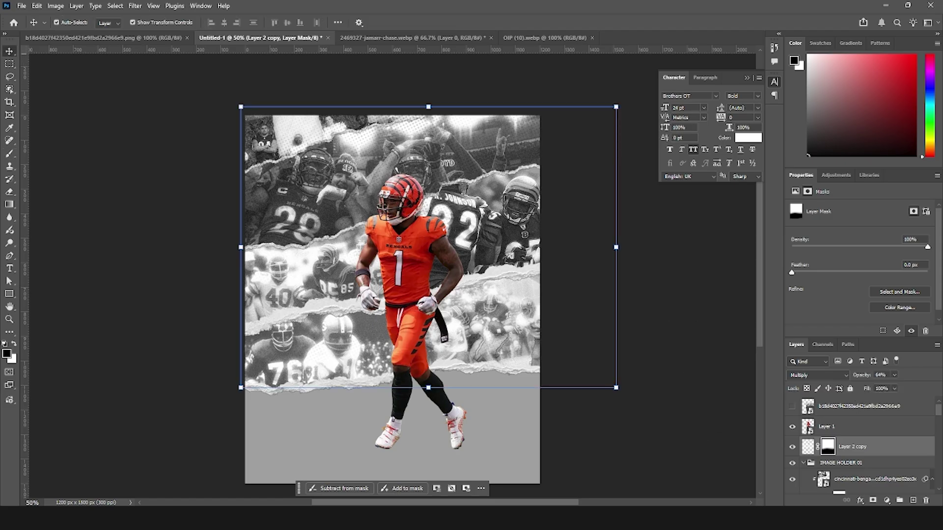
key(alt+Tab)
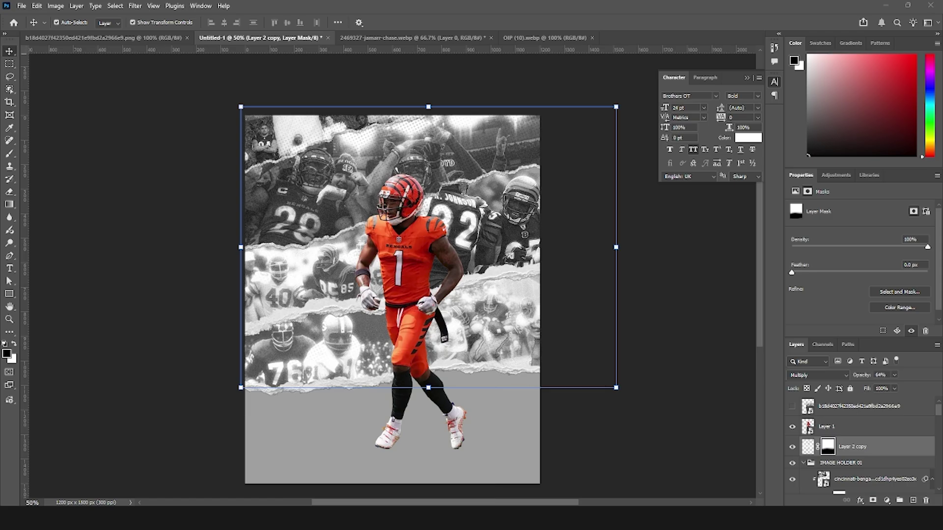
drag(59, 344, 638, 39)
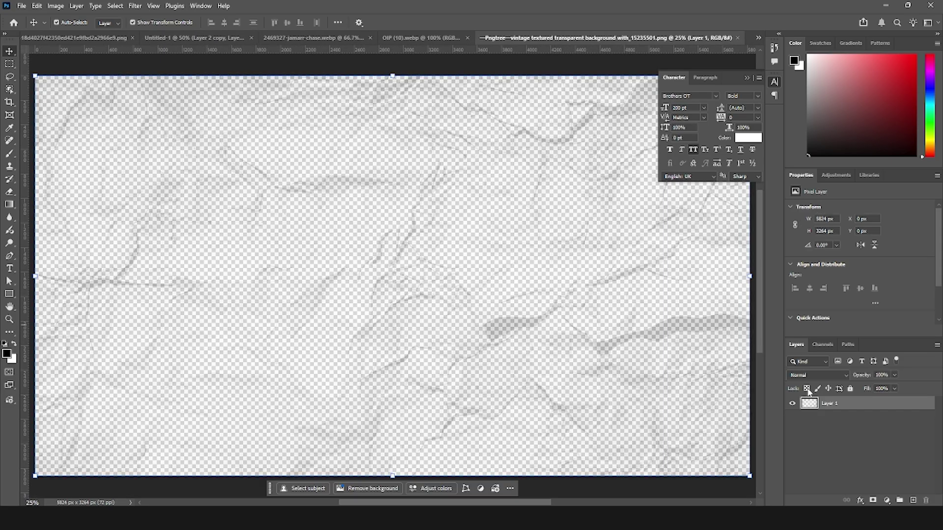
Copy the crumpled-paper texture into the poster above the player and blend it in Multiply
drag(810, 405, 457, 229)
mouse_move(823, 446)
mouse_down()
mouse_move(821, 402)
mouse_move(824, 443)
mouse_move(810, 448)
mouse_up()
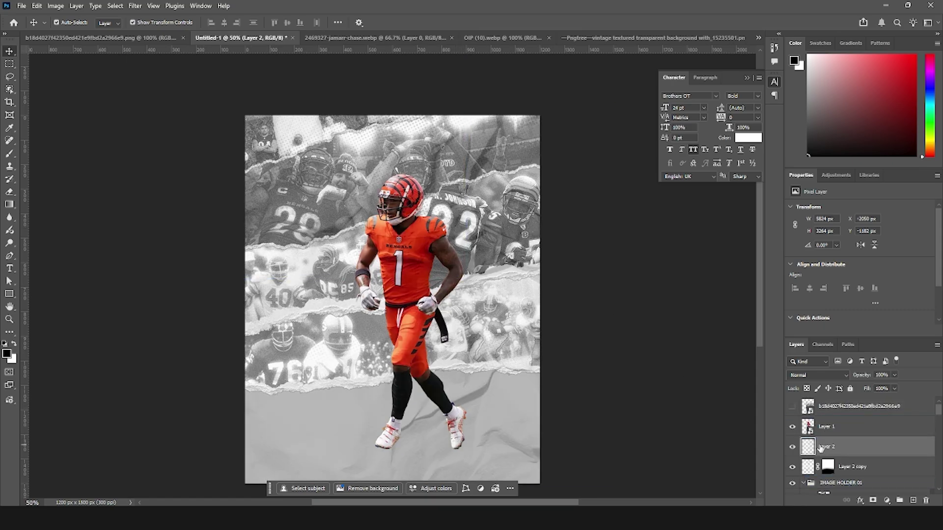
click(816, 375)
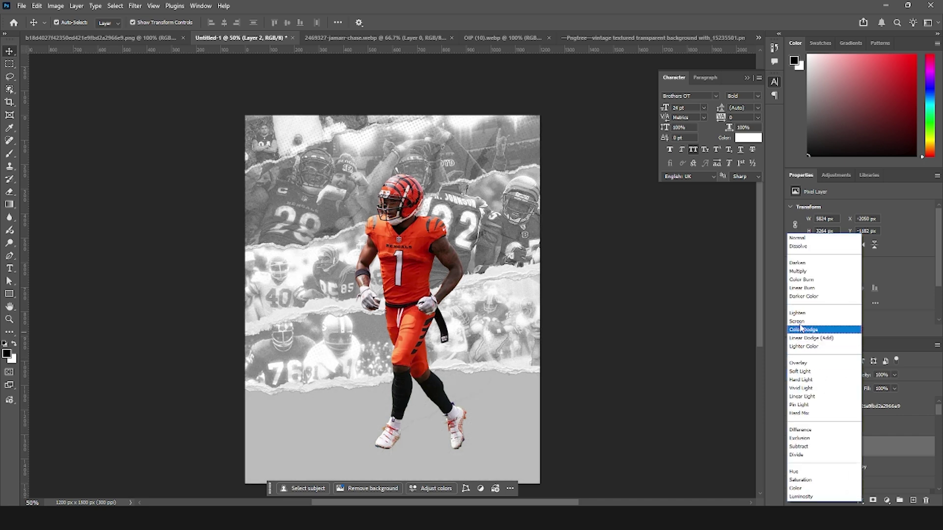
click(798, 271)
Rotate the paper texture -90° and scale it to cover the whole poster
key(ctrl+t)
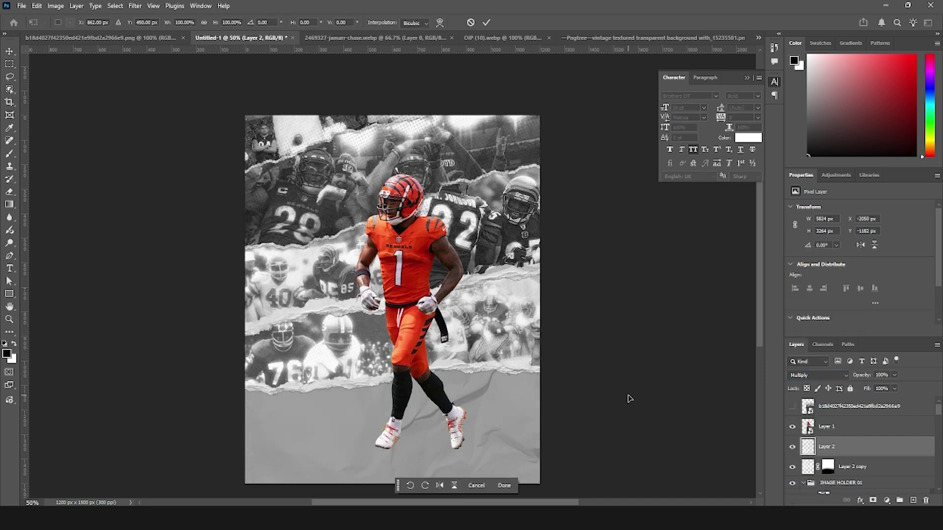
key(ctrl+0)
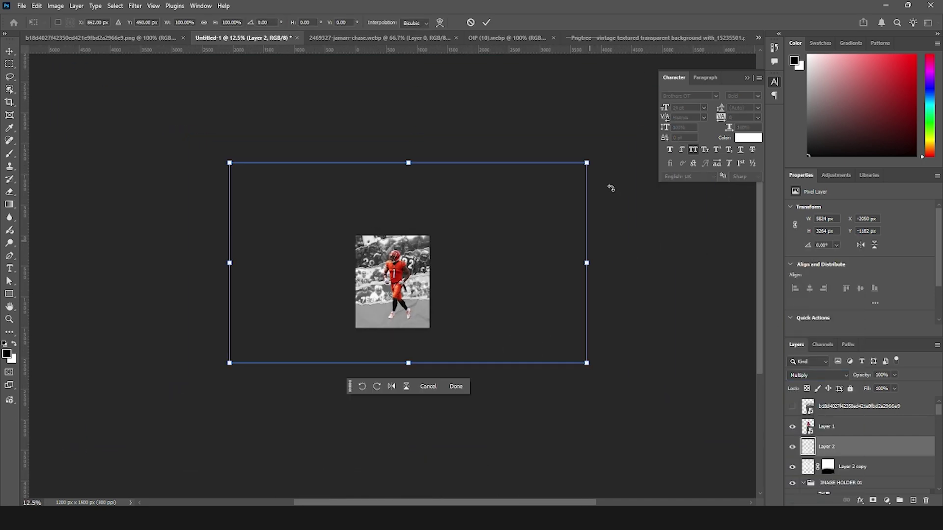
drag(586, 163, 372, 196)
drag(426, 268, 407, 286)
drag(417, 332, 431, 354)
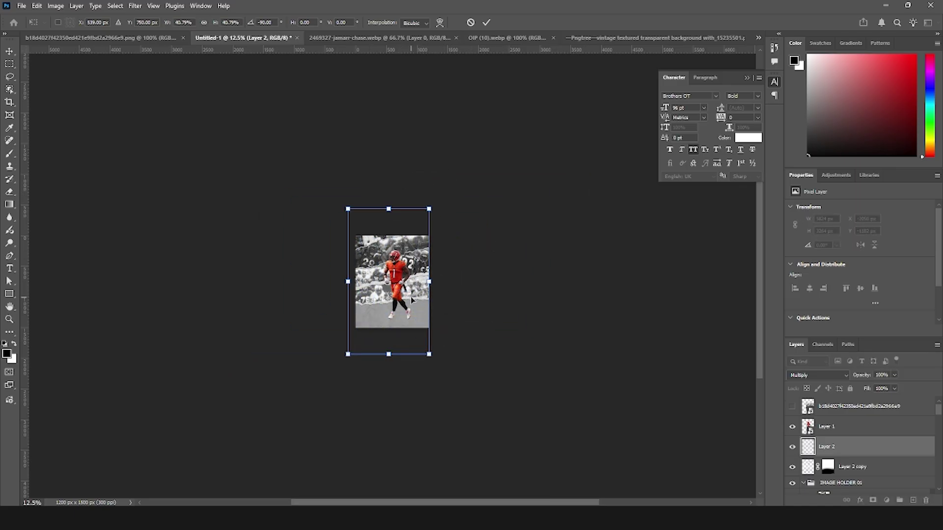
key(Return)
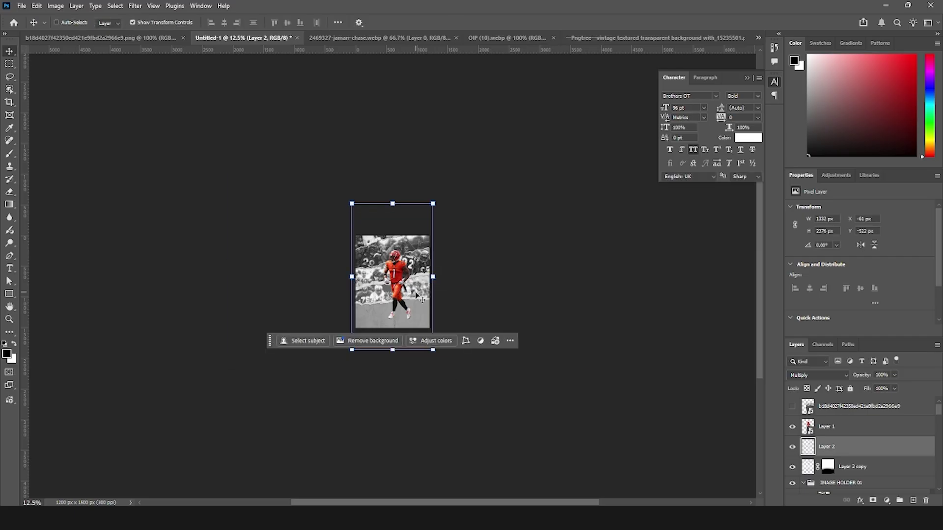
key(ctrl+plus)
key(ctrl+plus)
key(ctrl+plus)
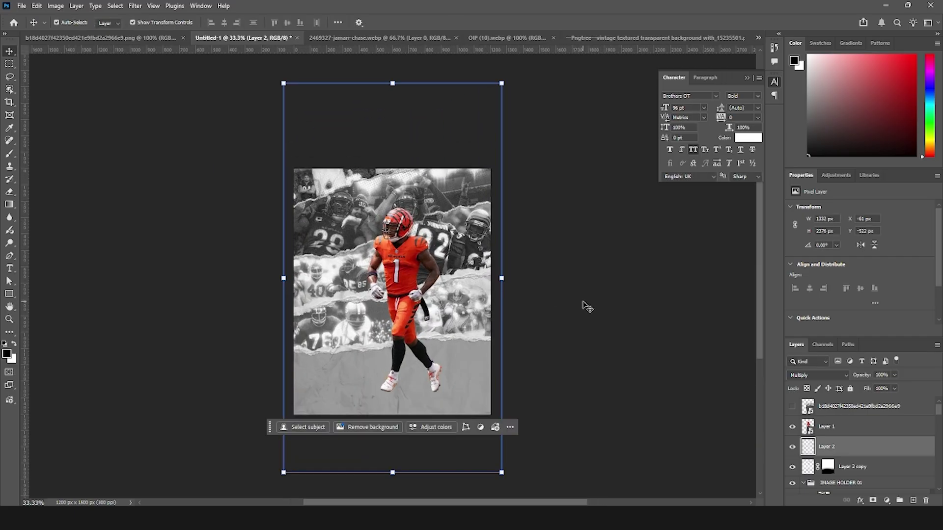
key(ctrl+minus)
key(ctrl+plus)
Add a new empty layer above the paper texture for the shadow
click(811, 432)
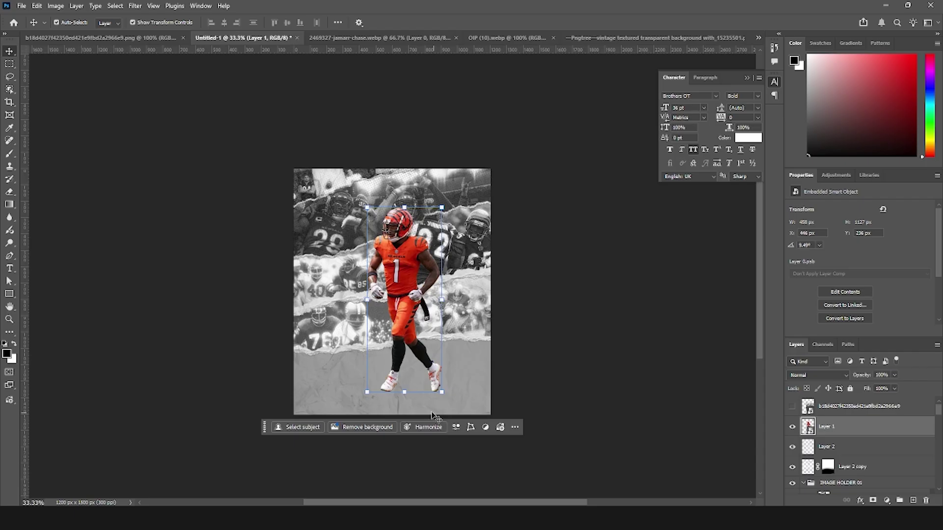
click(654, 417)
click(821, 428)
click(808, 446)
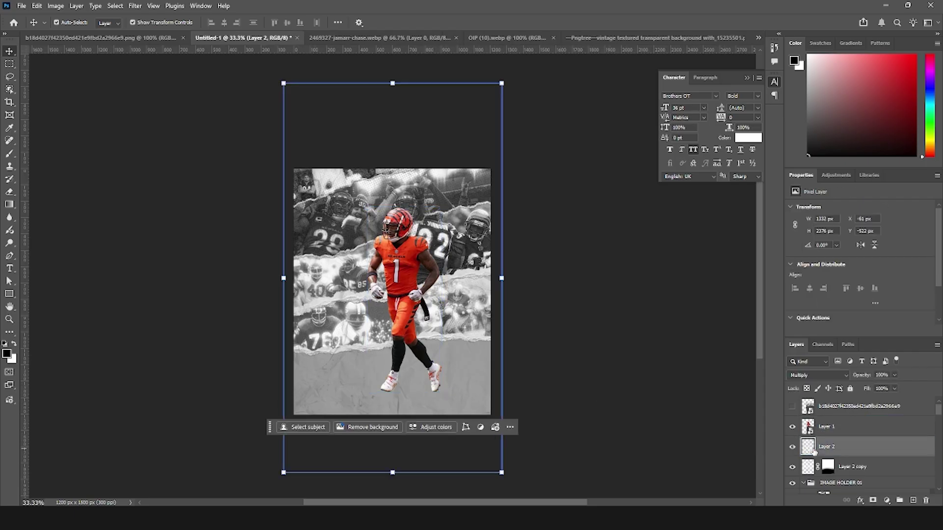
click(912, 501)
Paint soft black dabs under both of the player's feet on Layer 3
key(b)
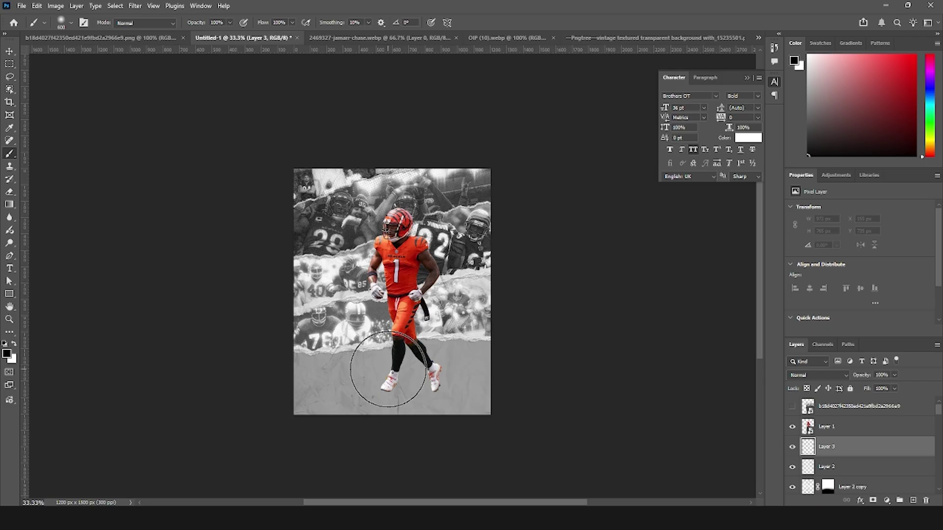
click(386, 374)
click(429, 373)
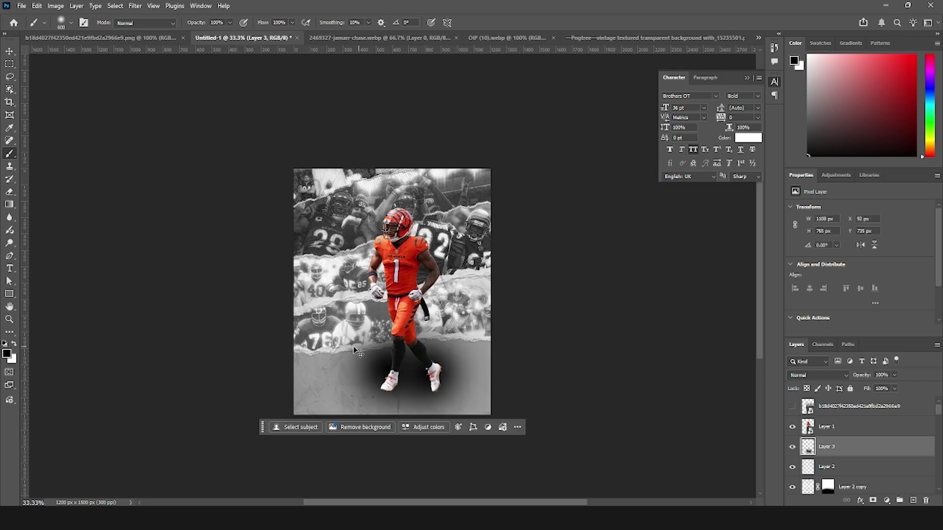
Squash the painted shadow into a thin ellipse under the feet
key(ctrl+t)
drag(391, 294, 445, 387)
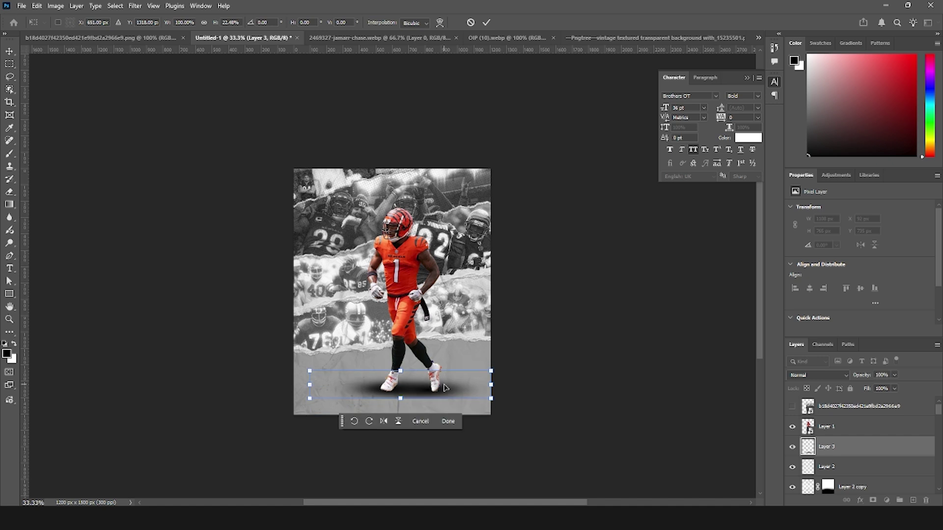
key(ctrl+plus)
key(ctrl+plus)
scroll(404, 353, down, 5)
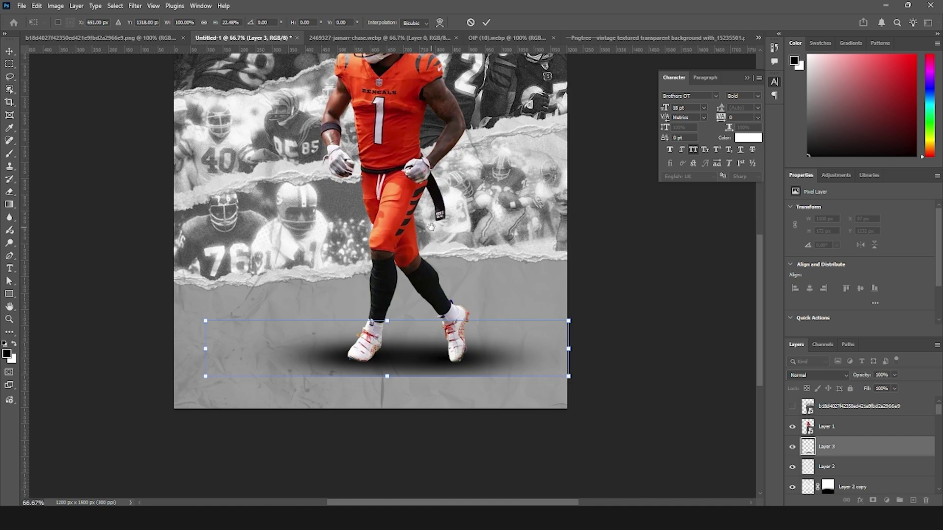
drag(387, 320, 415, 355)
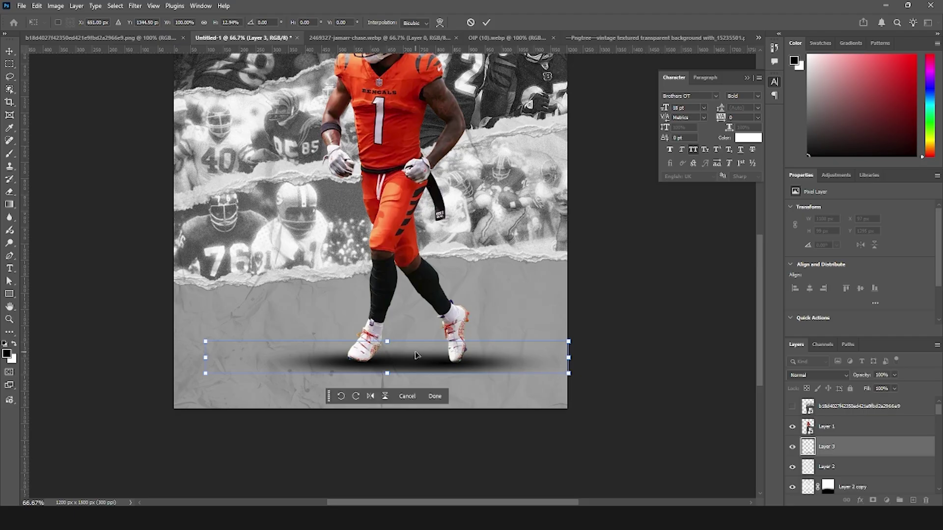
key(Return)
Lower the shadow layer's opacity to about 58%
key(b)
click(894, 375)
drag(879, 389, 880, 388)
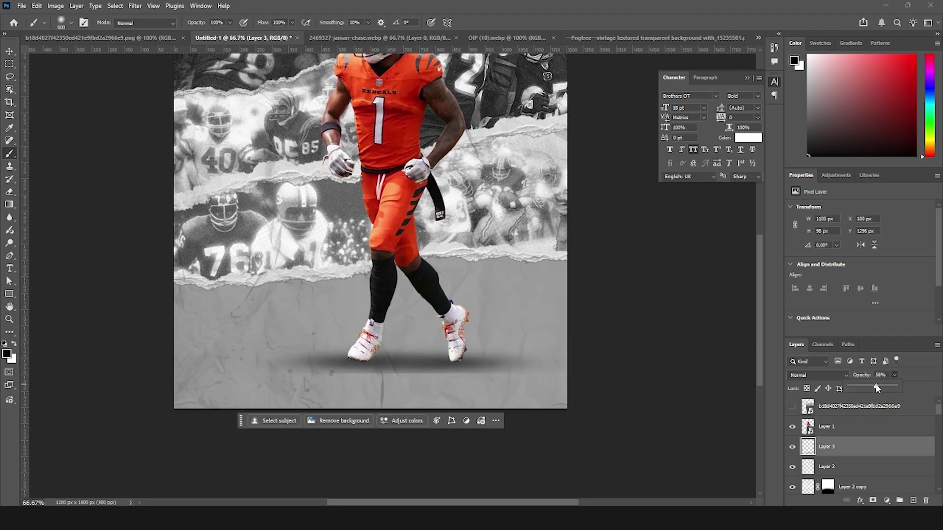
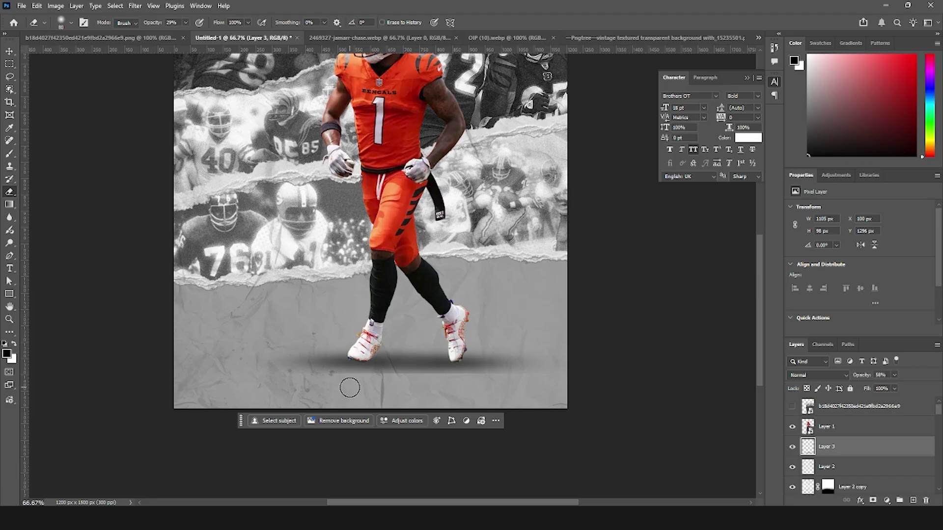
Soften the shadow's hard lower edge by erasing along it with a resized, reduced-opacity eraser
key(bracketright)
key(bracketright)
click(446, 386)
key(bracketleft)
key(bracketleft)
key(bracketleft)
click(186, 23)
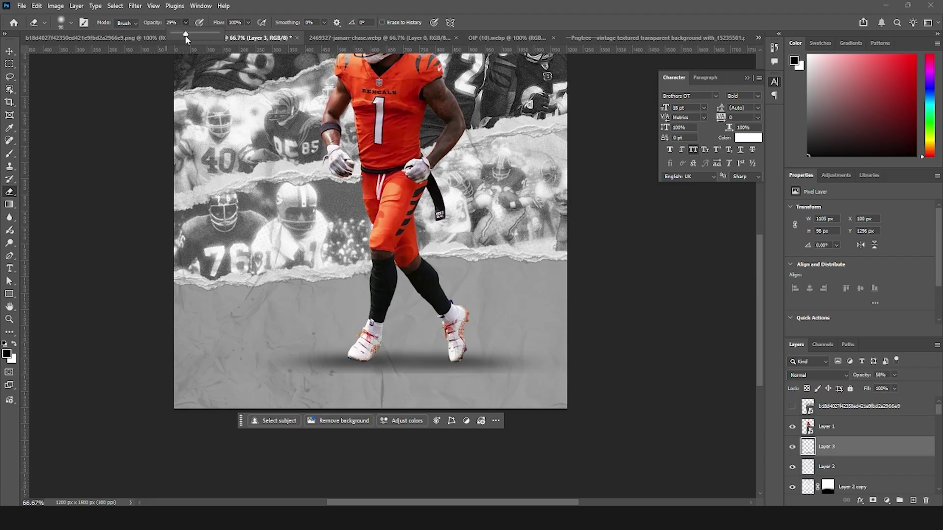
mouse_move(421, 385)
mouse_down()
mouse_move(356, 385)
mouse_move(518, 384)
mouse_move(13, 372)
mouse_move(263, 385)
mouse_up()
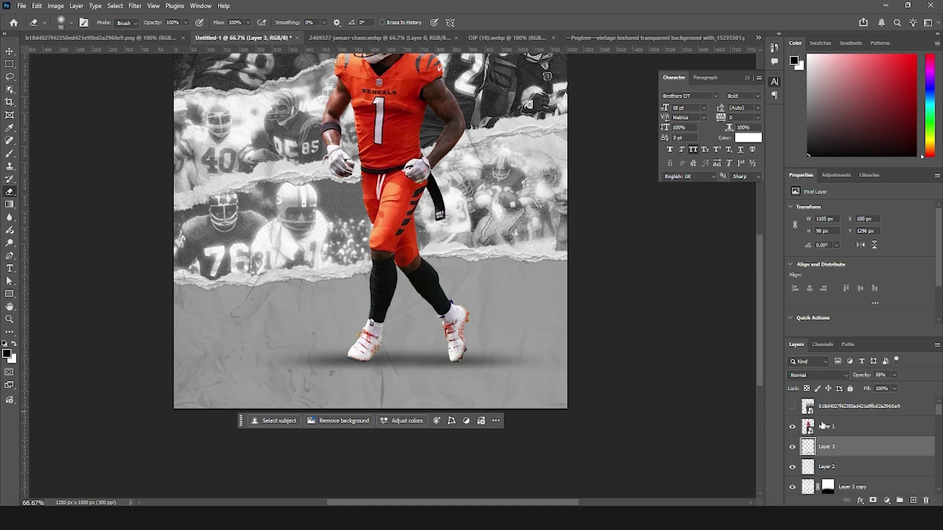
click(823, 425)
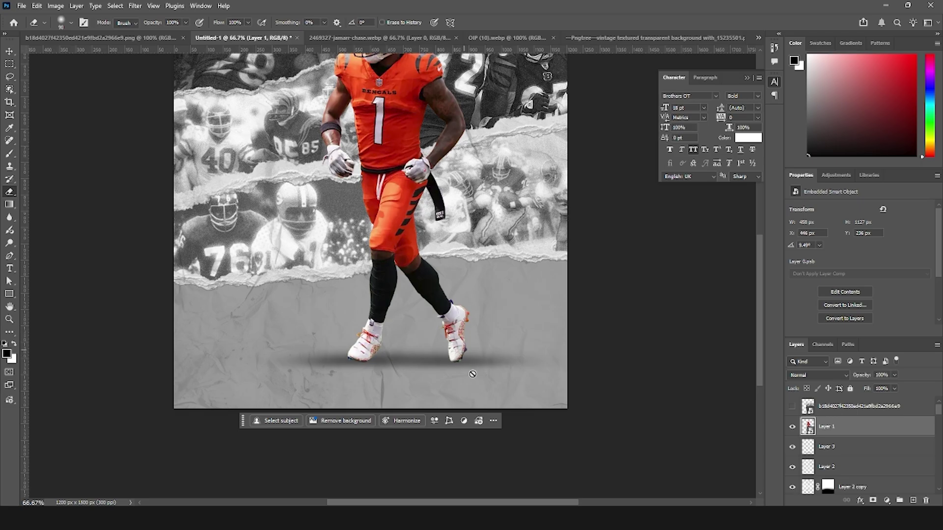
Add a new layer clipped to the player layer
click(914, 500)
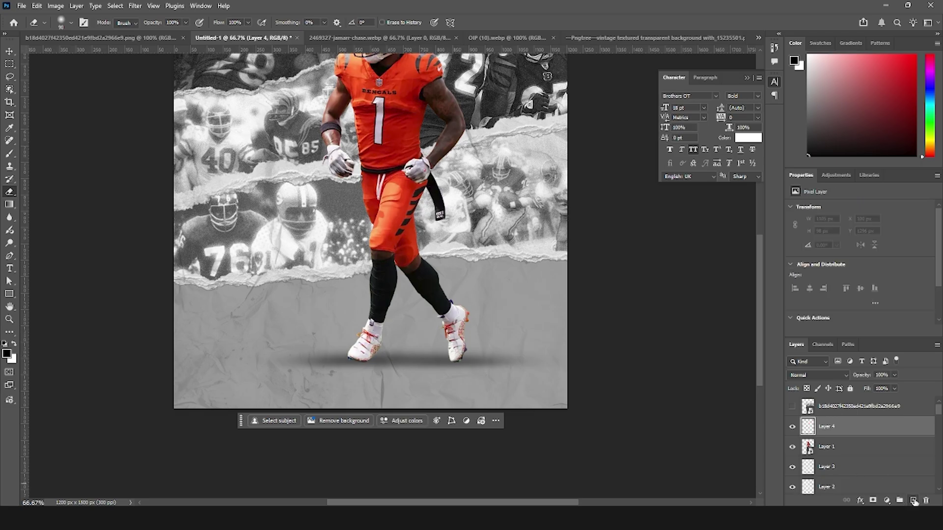
right_click(850, 430)
click(860, 386)
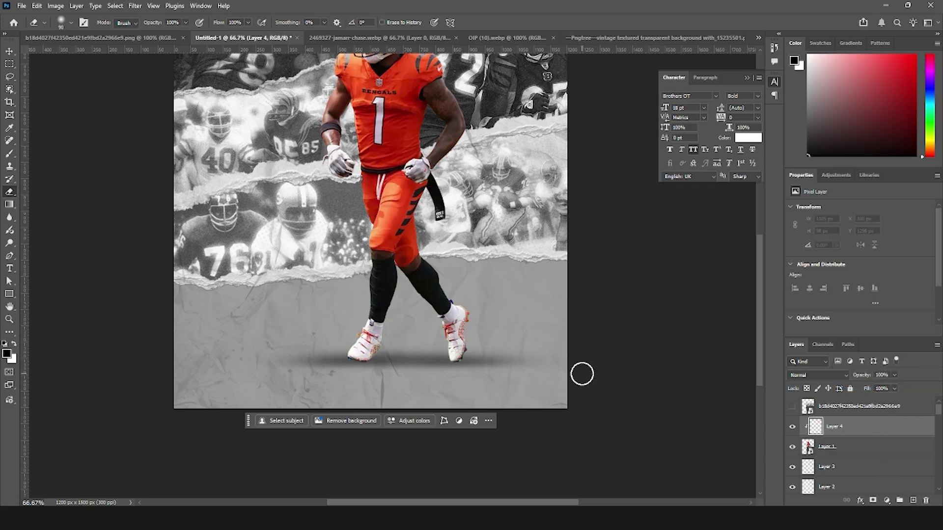
Paint dark shading on the right shoe's heel and outer edge with a small brush
key(b)
key(ctrl+plus)
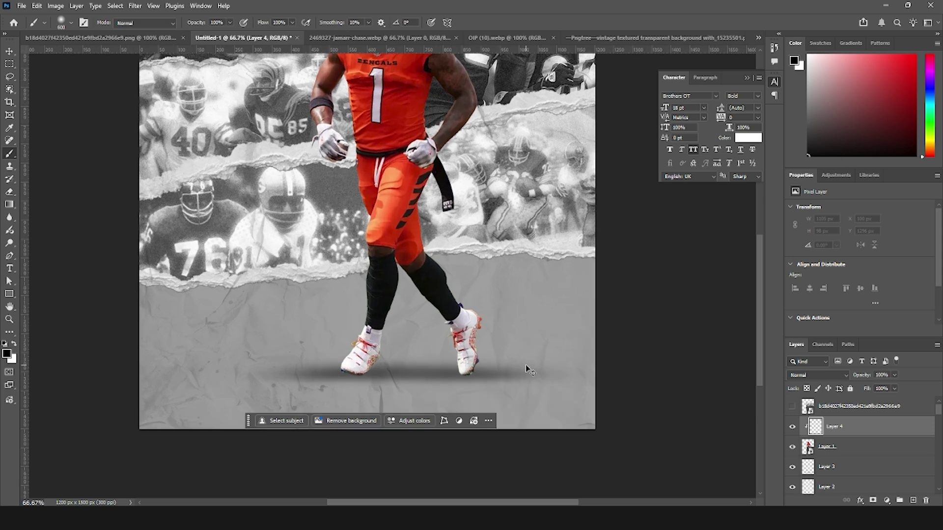
drag(522, 368, 491, 308)
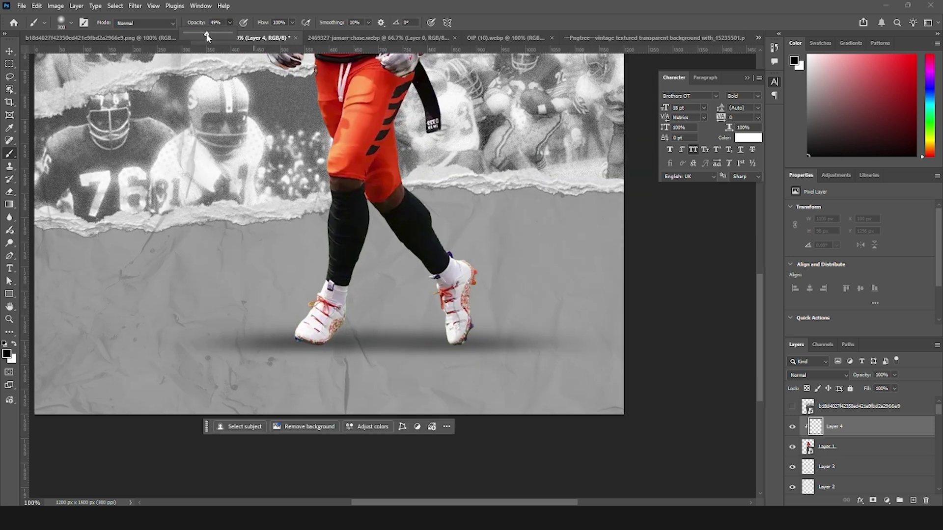
key(bracketleft)
key(bracketleft)
key(bracketleft)
key(bracketleft)
key(bracketleft)
key(bracketleft)
key(bracketleft)
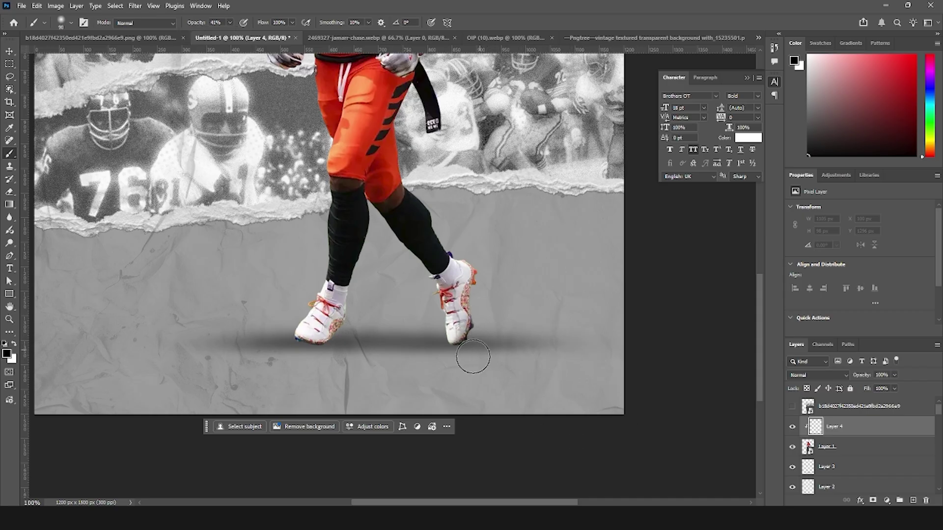
mouse_move(485, 305)
mouse_down()
mouse_move(488, 296)
mouse_move(453, 381)
mouse_up()
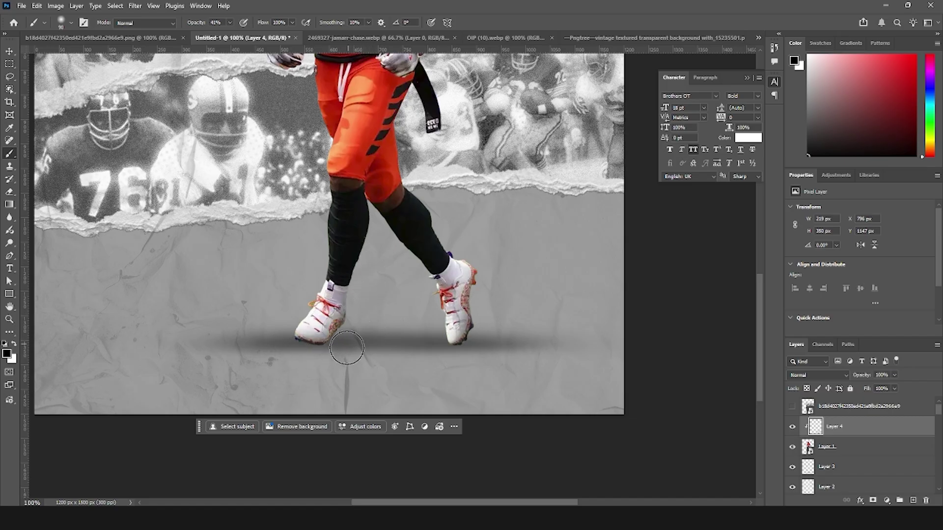
mouse_move(484, 256)
mouse_down()
mouse_move(470, 253)
mouse_move(490, 298)
mouse_move(484, 379)
mouse_up()
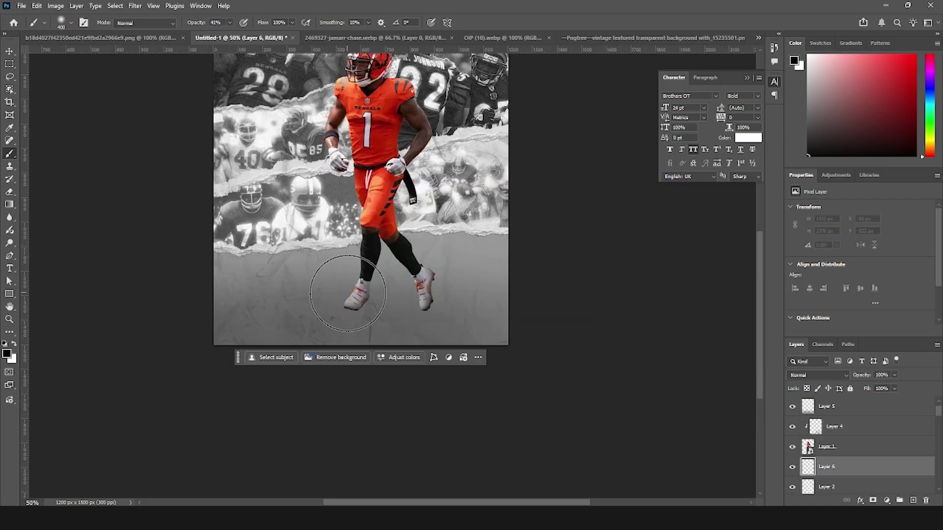
drag(344, 295, 388, 260)
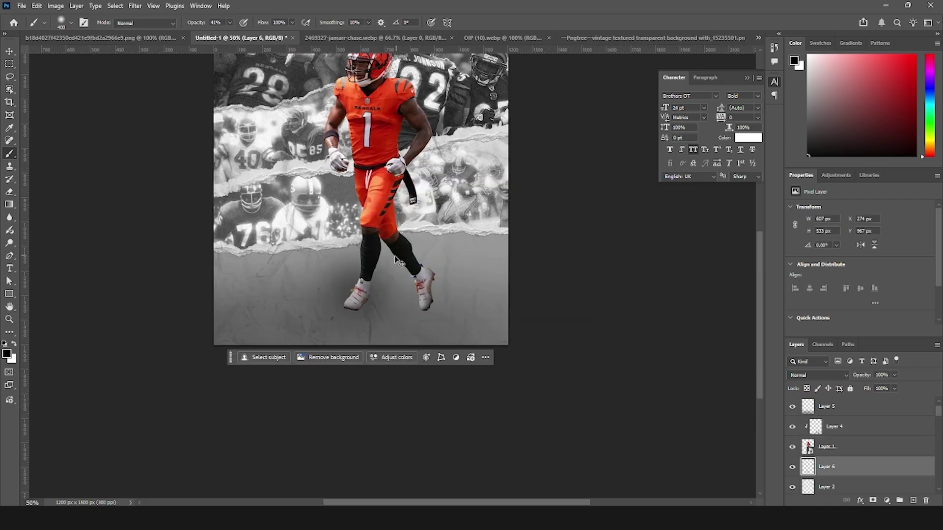
Squash the painted shadow into a flat shape under the feet
key(ctrl+t)
drag(354, 215, 371, 311)
key(Return)
key(b)
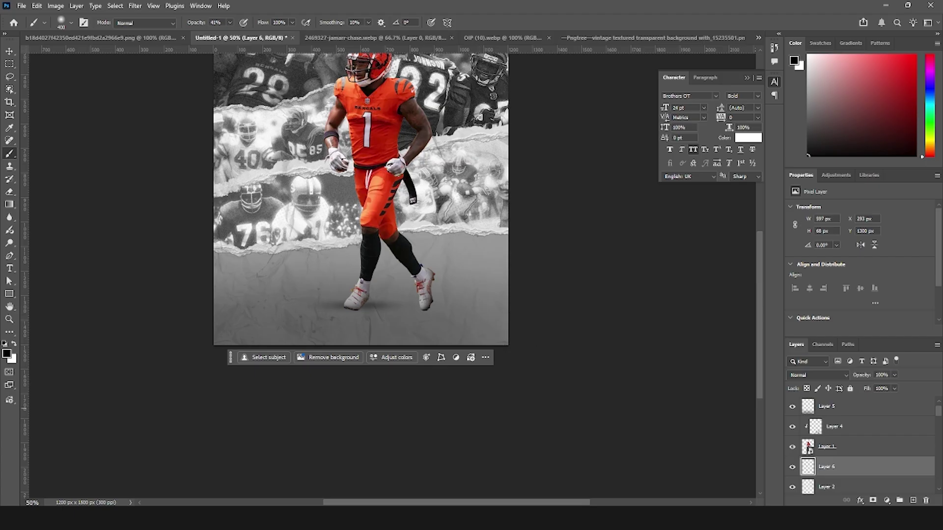
On a new layer, paint a soft shadow beside the right shoe and flatten it
click(913, 500)
drag(432, 275, 449, 292)
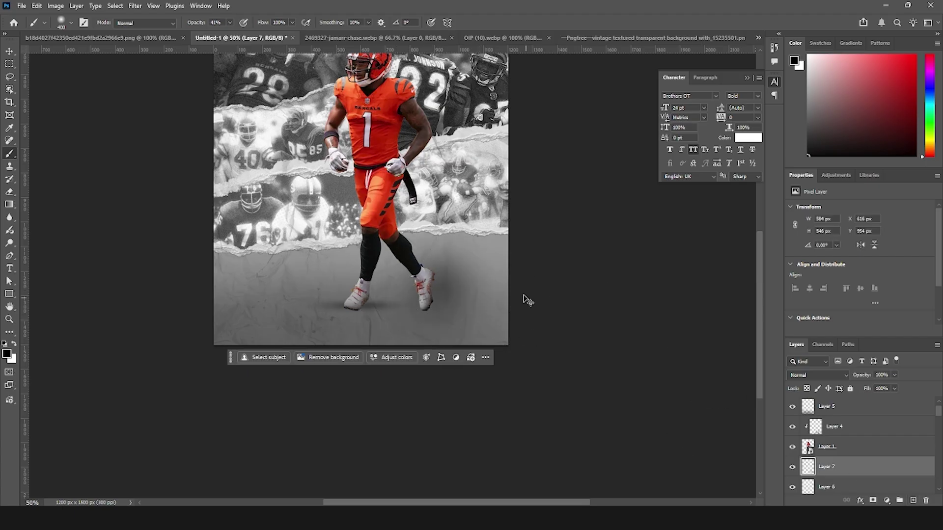
key(ctrl+t)
drag(436, 211, 438, 294)
mouse_move(446, 312)
mouse_down()
mouse_move(438, 308)
mouse_move(450, 311)
mouse_up()
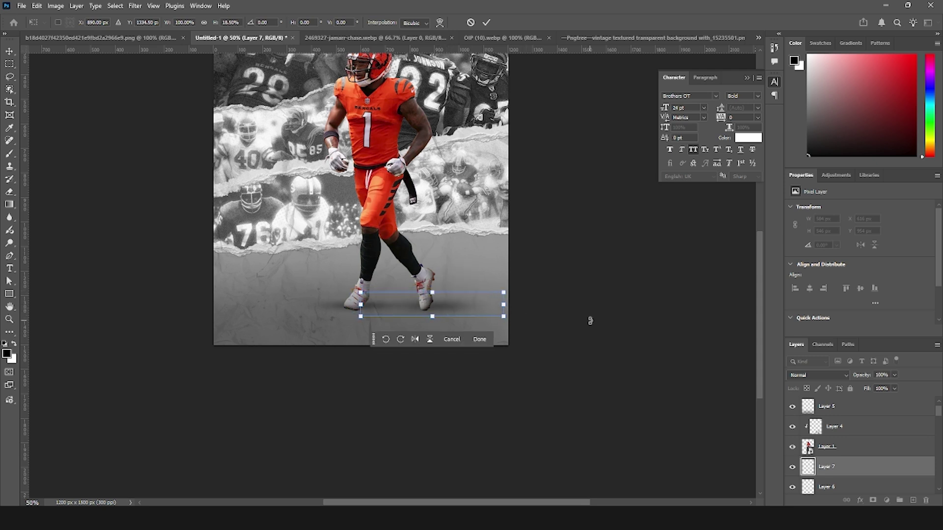
key(Return)
key(b)
On another new layer, squash a shadow flat beneath both shoes
click(915, 500)
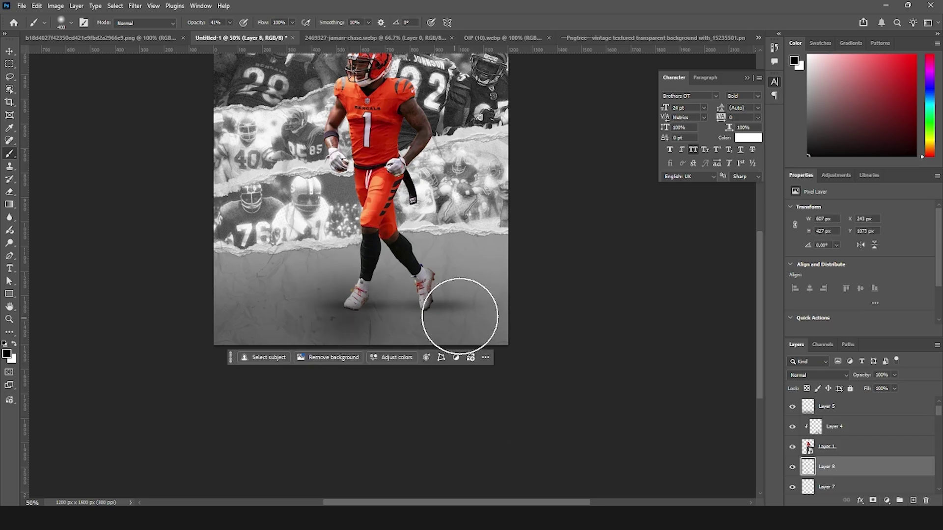
key(ctrl+t)
drag(347, 239, 372, 310)
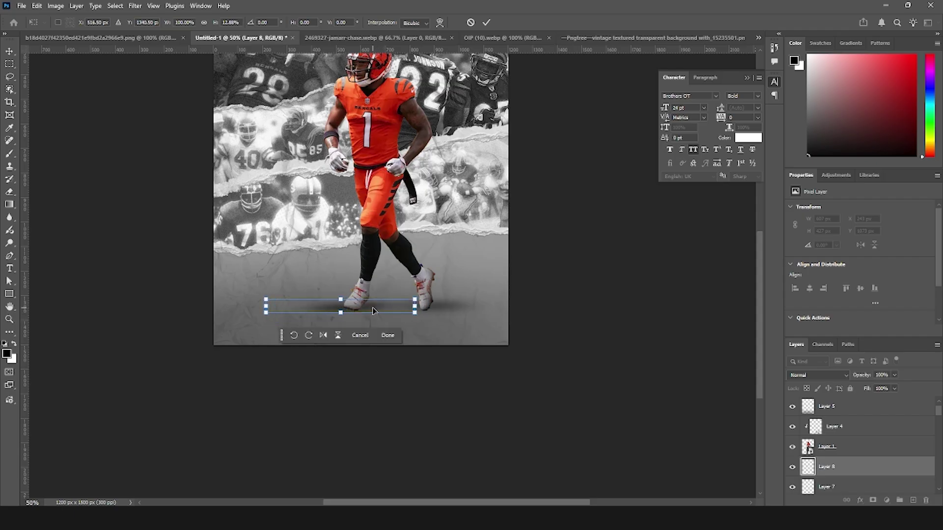
key(Return)
key(b)
Select the Layer 7 shadow to check it, then deselect with the Move tool
key(ctrl+minus)
key(ctrl+minus)
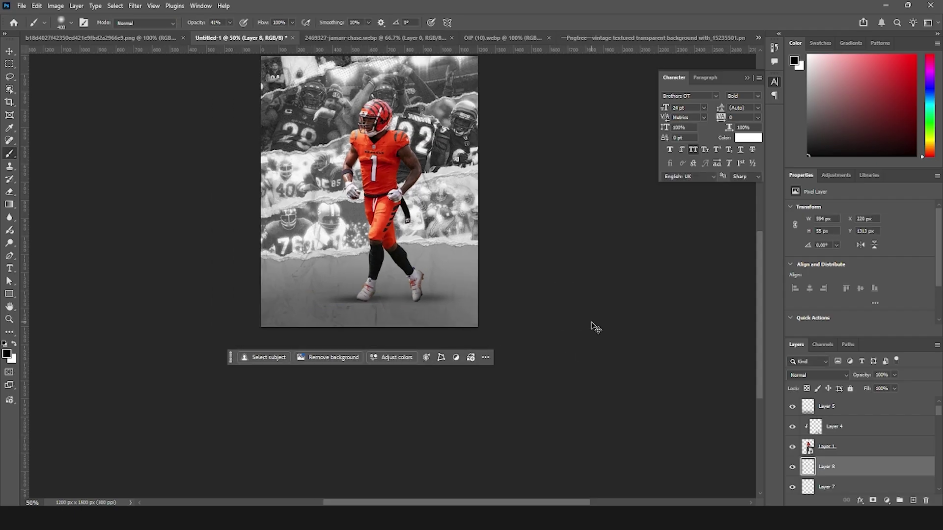
key(ctrl+plus)
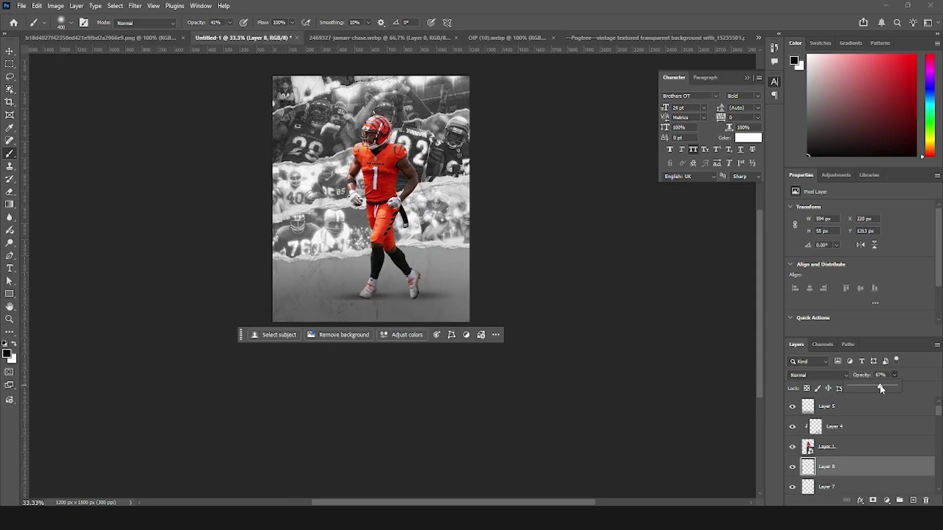
click(823, 483)
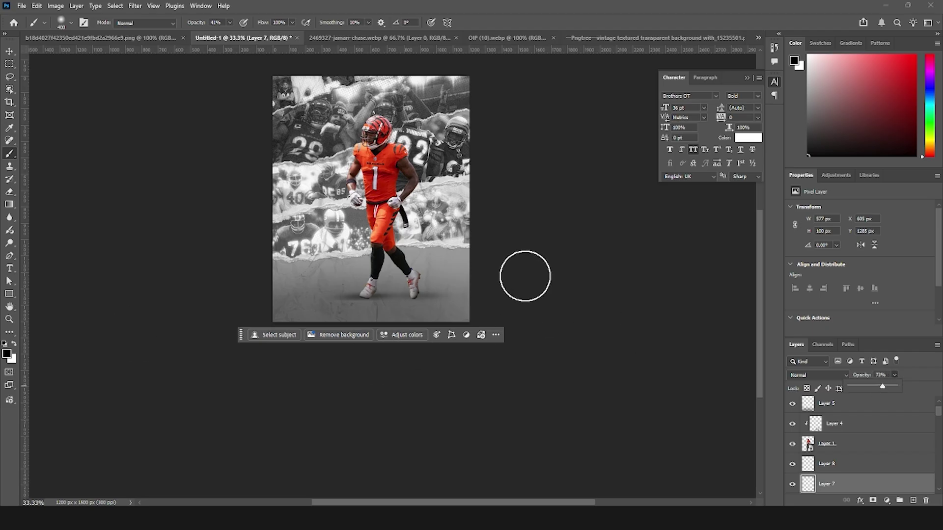
click(9, 52)
click(170, 150)
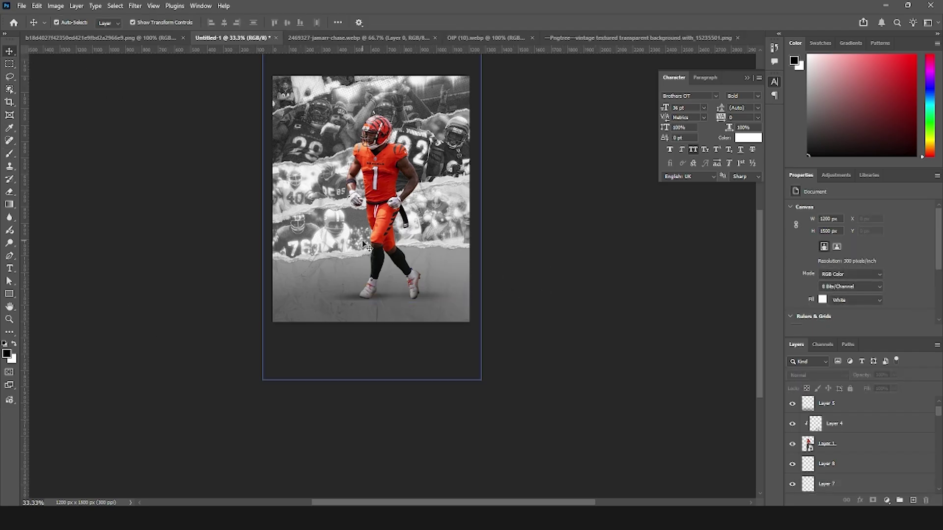
In Camera Raw on the player, lift Shadows to +31, Yellows saturation -93, Reds +15
key(ctrl+minus)
key(ctrl+minus)
key(ctrl+plus)
click(363, 243)
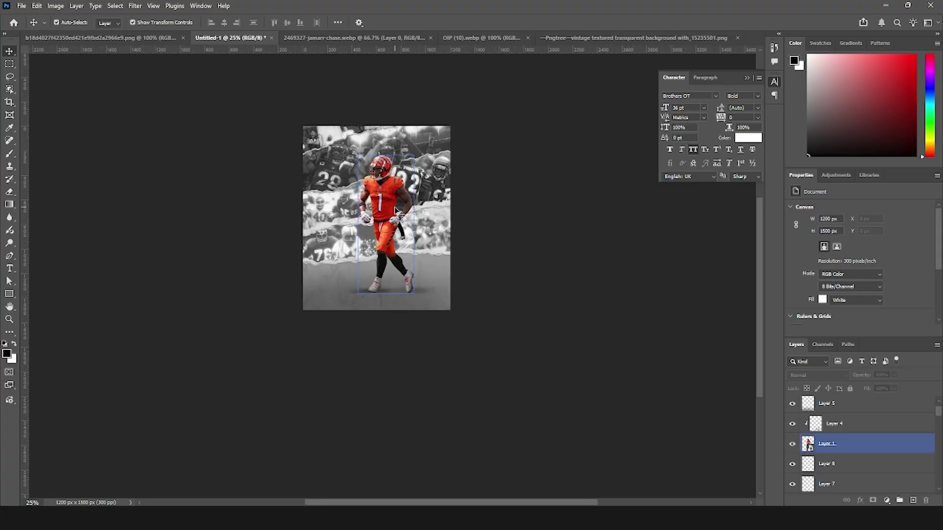
click(135, 6)
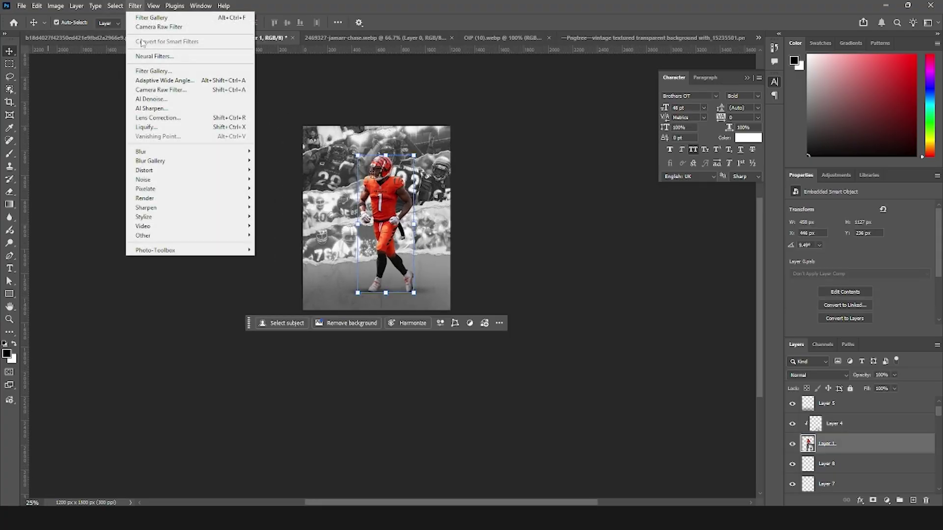
click(166, 90)
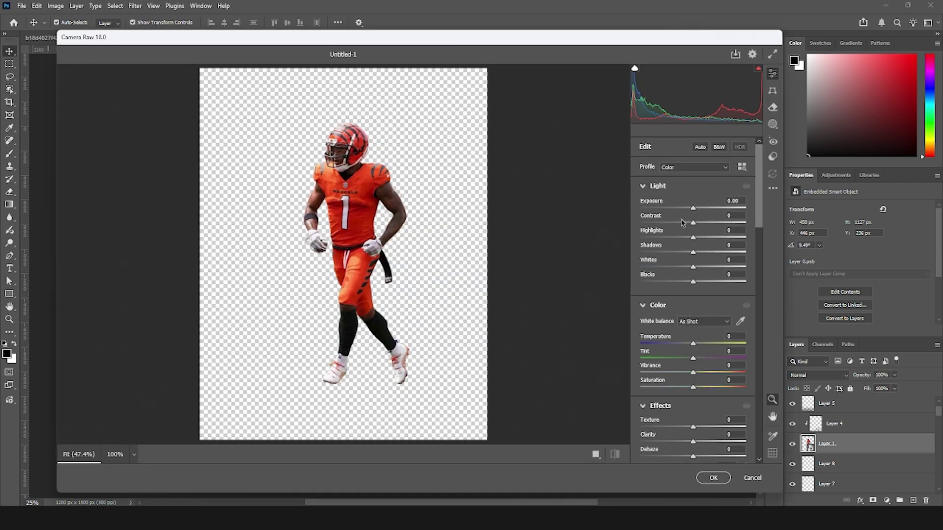
click(709, 252)
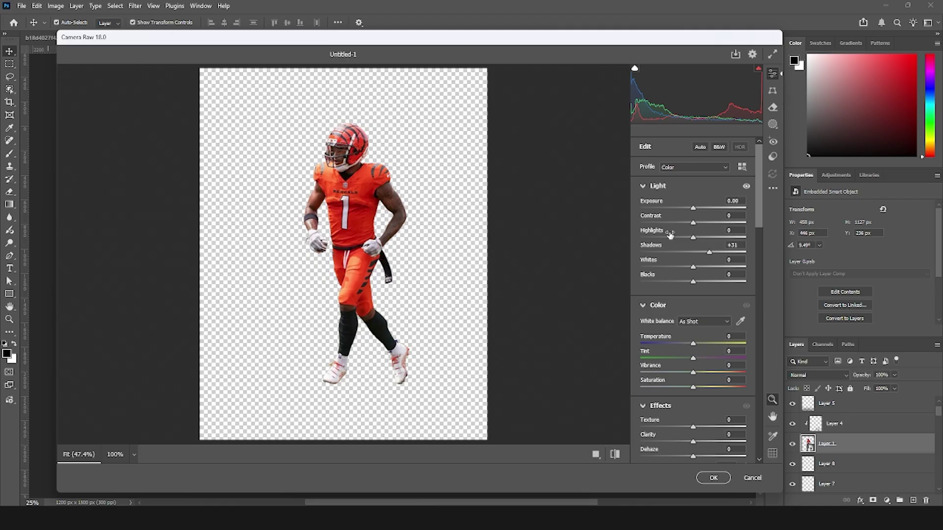
scroll(680, 363, down, 3)
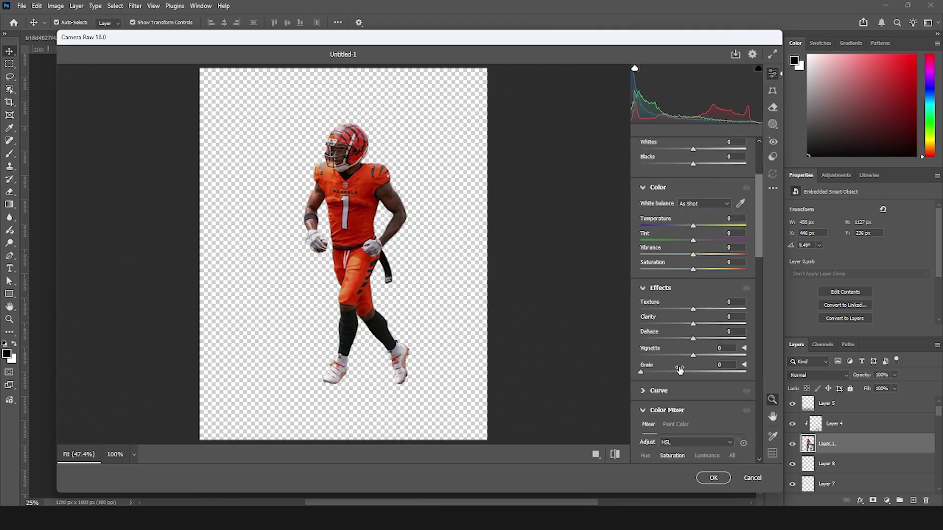
scroll(680, 369, down, 4)
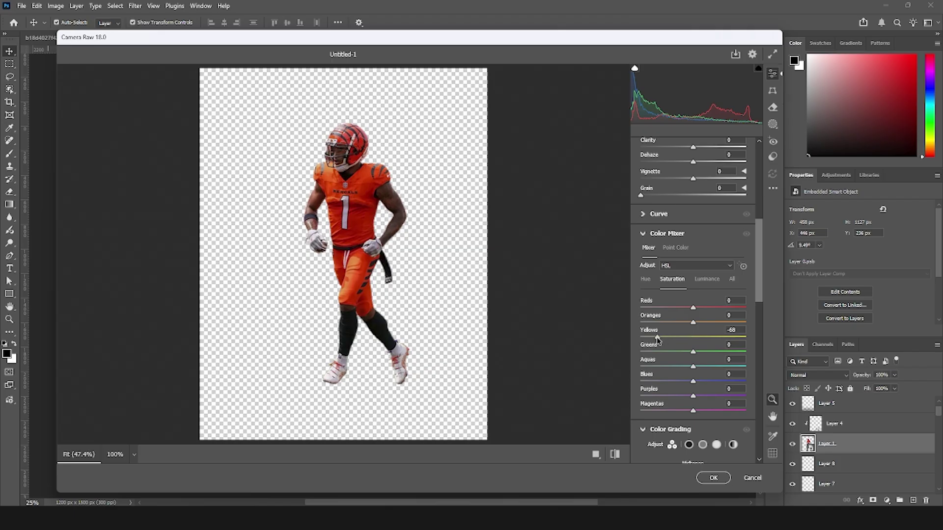
drag(659, 338, 644, 338)
mouse_move(692, 308)
mouse_down()
mouse_move(707, 308)
mouse_move(689, 324)
mouse_up()
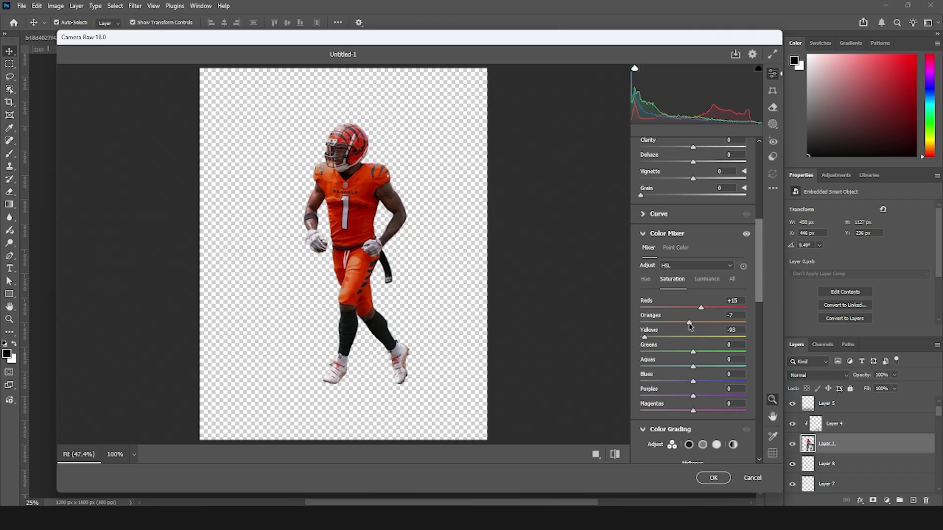
Shift the Orange hue slightly toward red and raise Exposure to +0.25
click(706, 280)
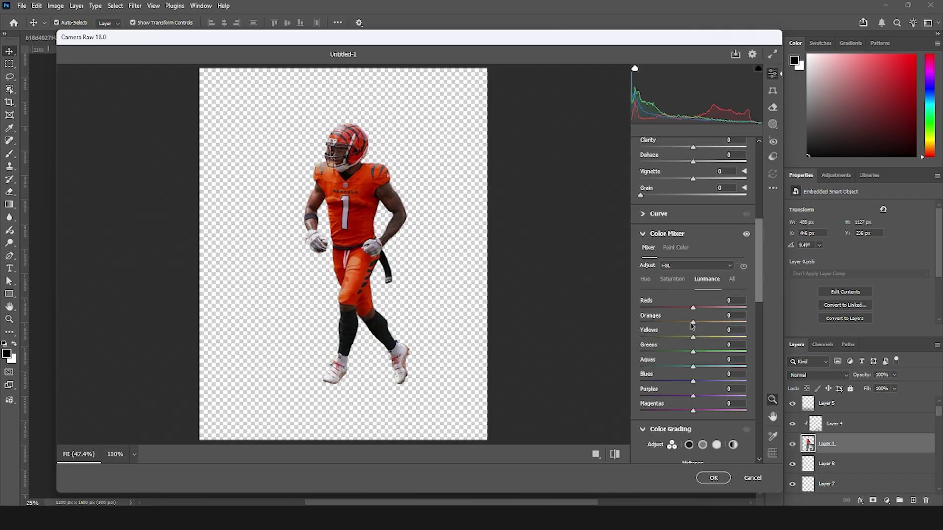
click(673, 281)
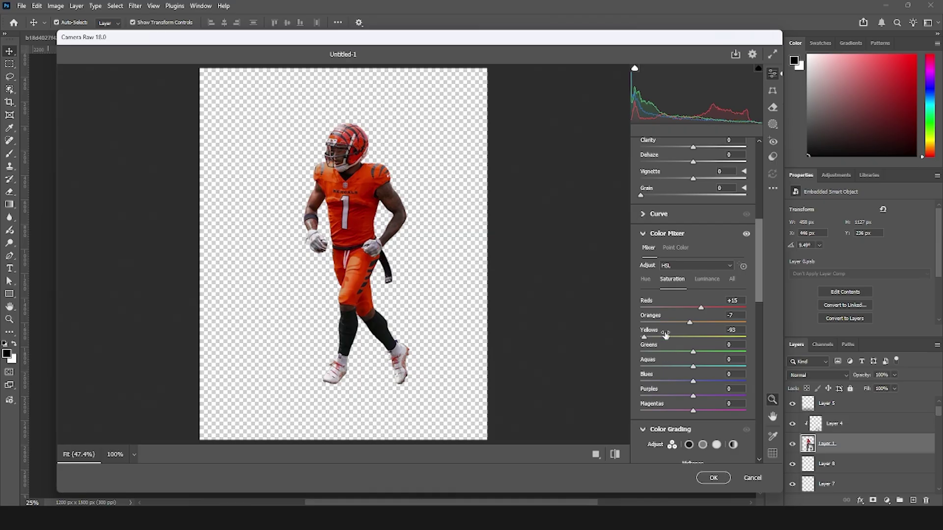
click(646, 281)
click(690, 323)
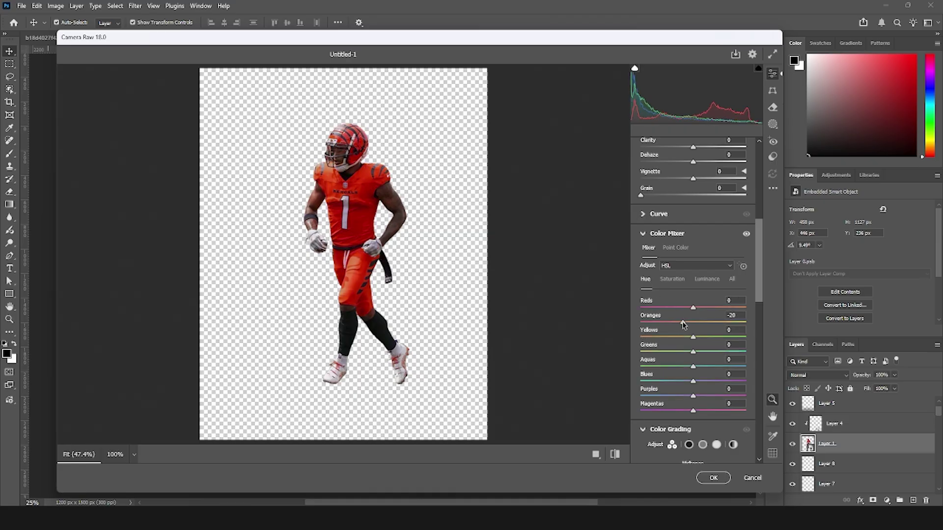
scroll(718, 213, up, 6)
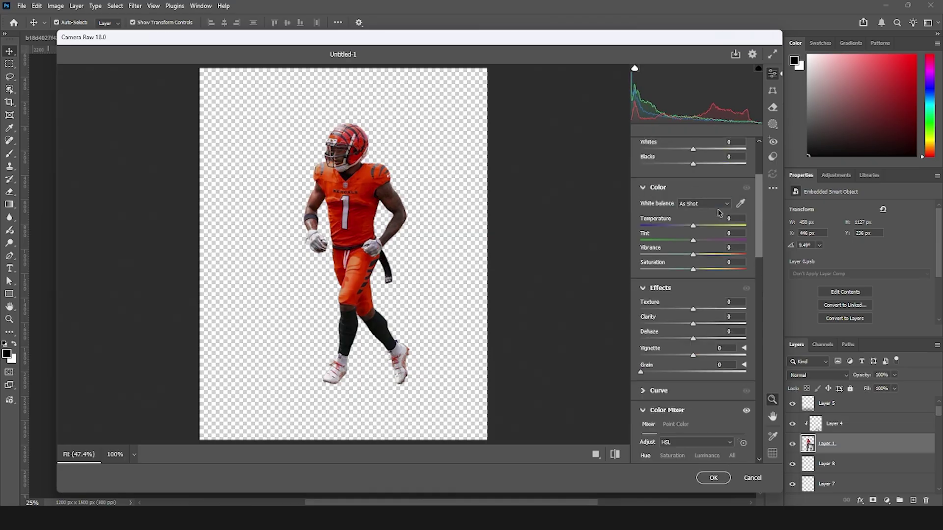
drag(695, 210, 697, 210)
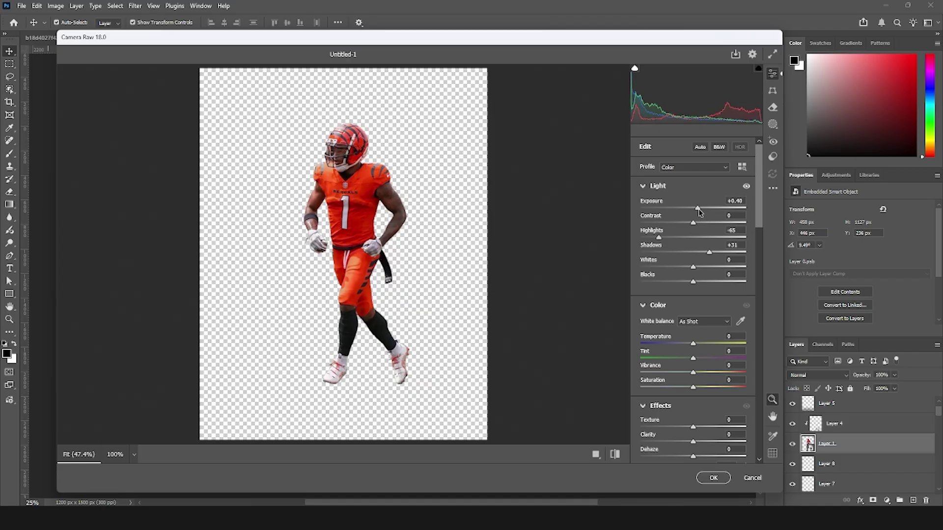
Set Clarity +55, Texture +64, Vibrance -27, Shadows up, Dehaze +7, and apply the filter
scroll(697, 211, down, 15)
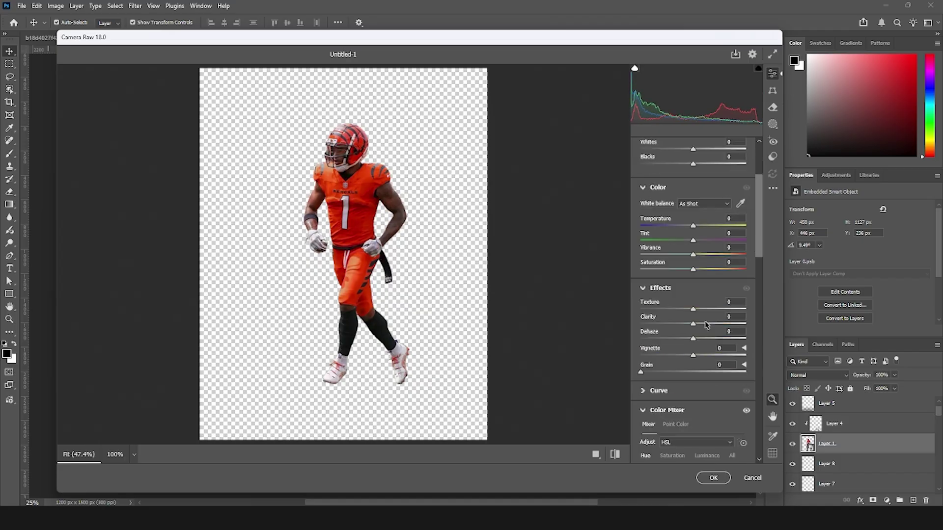
scroll(685, 357, up, 10)
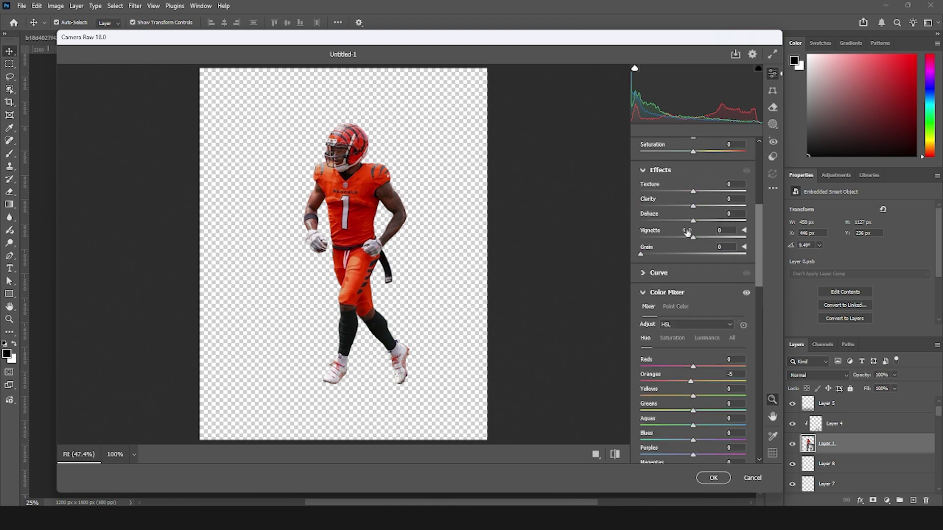
scroll(724, 219, up, 1)
click(722, 264)
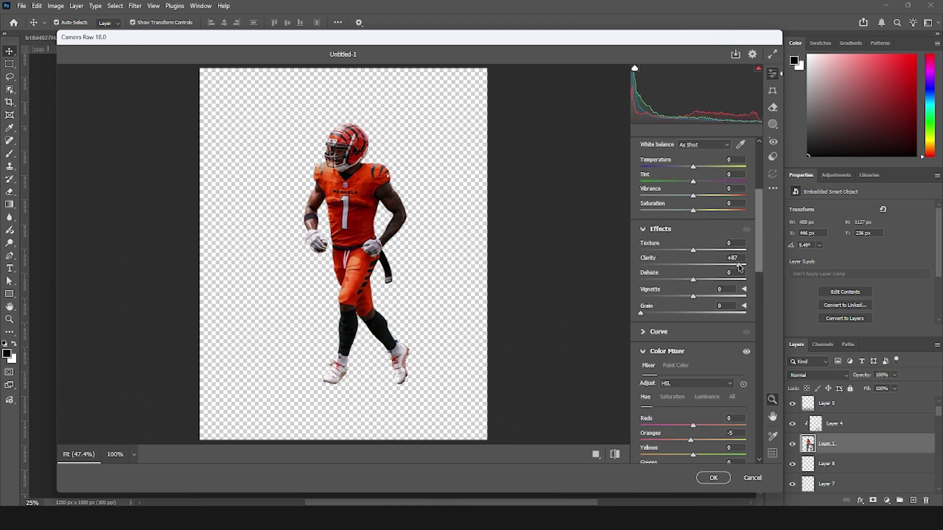
click(722, 250)
drag(721, 251, 727, 250)
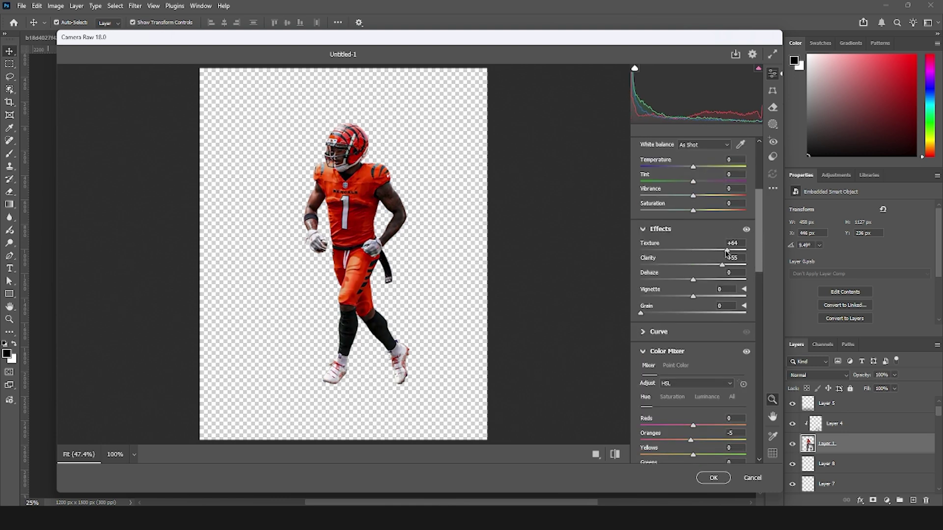
scroll(716, 239, up, 3)
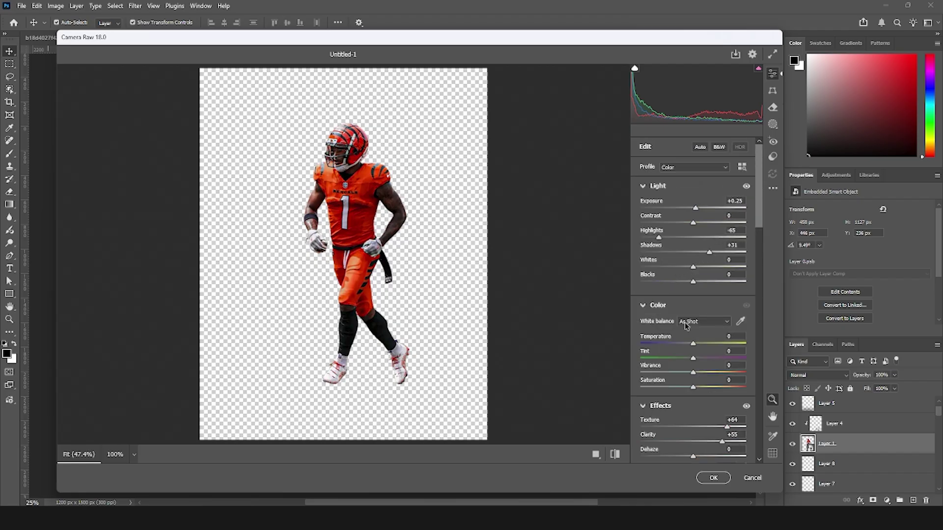
click(682, 372)
drag(682, 374, 678, 366)
drag(719, 255, 722, 254)
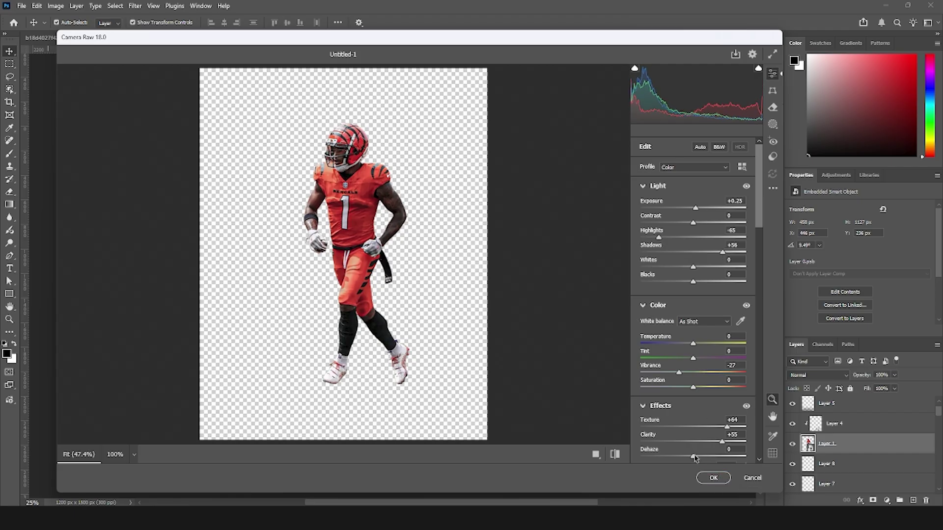
drag(694, 458, 699, 458)
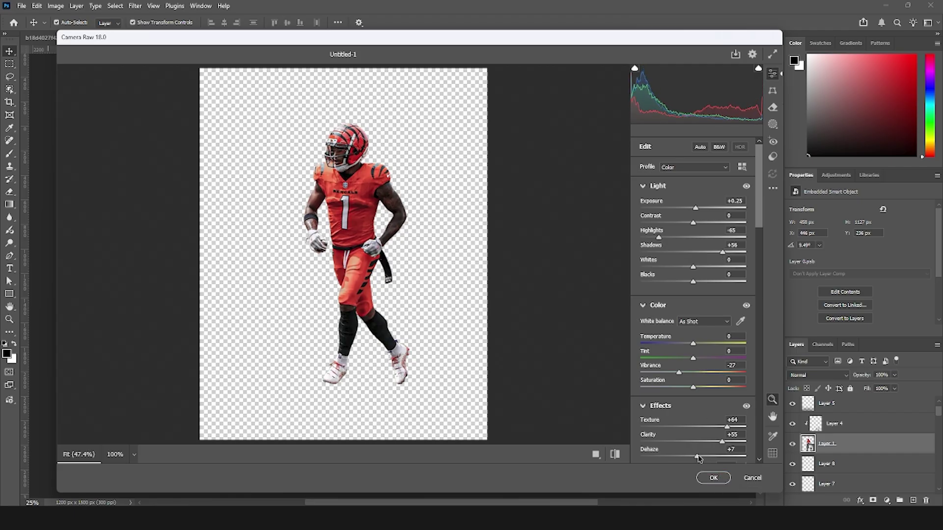
click(711, 484)
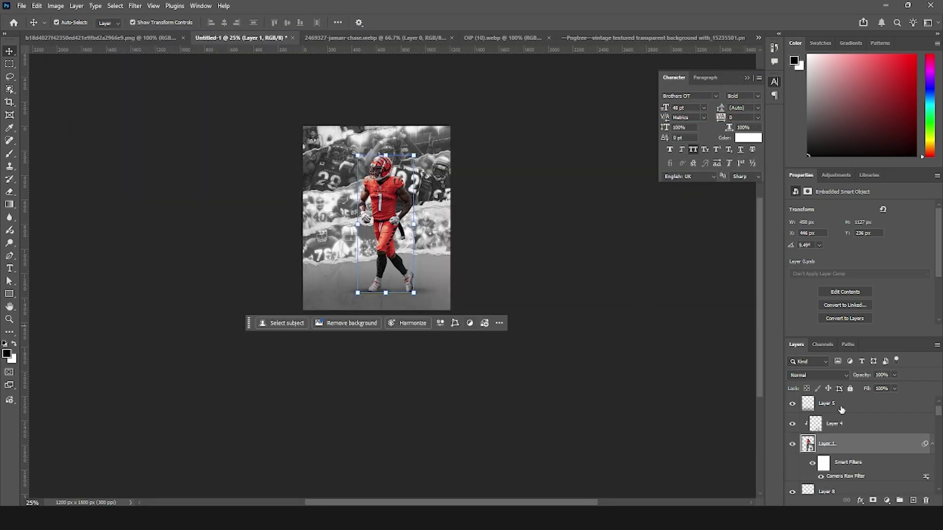
On a new layer above Layer 8, paint soft black around the player at 82% opacity
scroll(848, 439, down, 1)
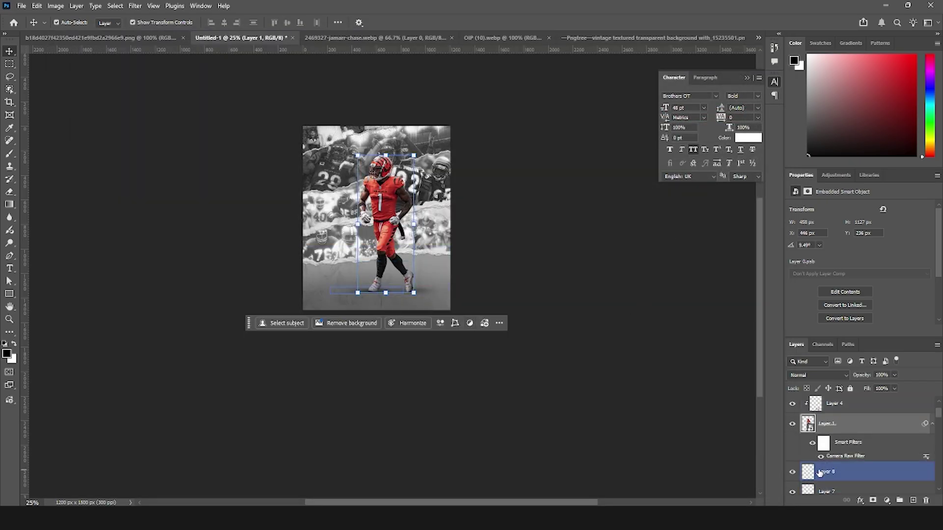
drag(819, 473, 829, 475)
click(912, 501)
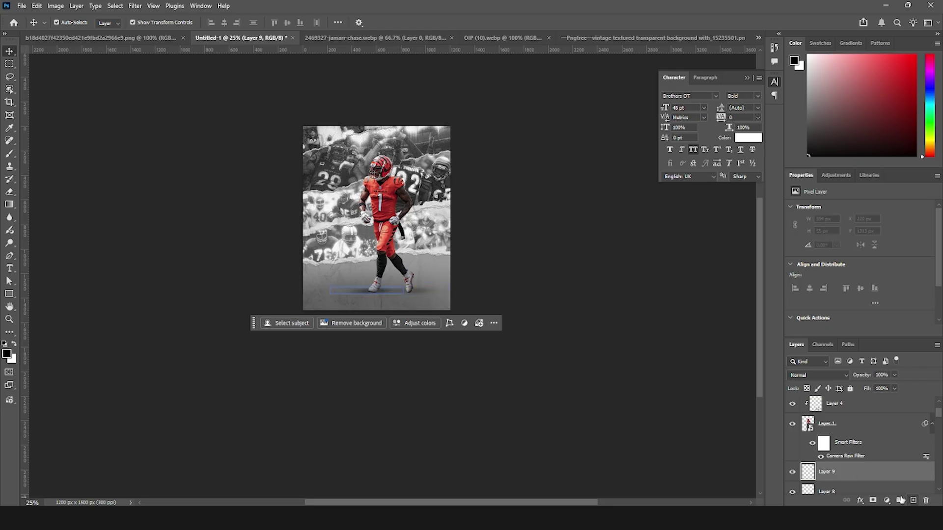
key(b)
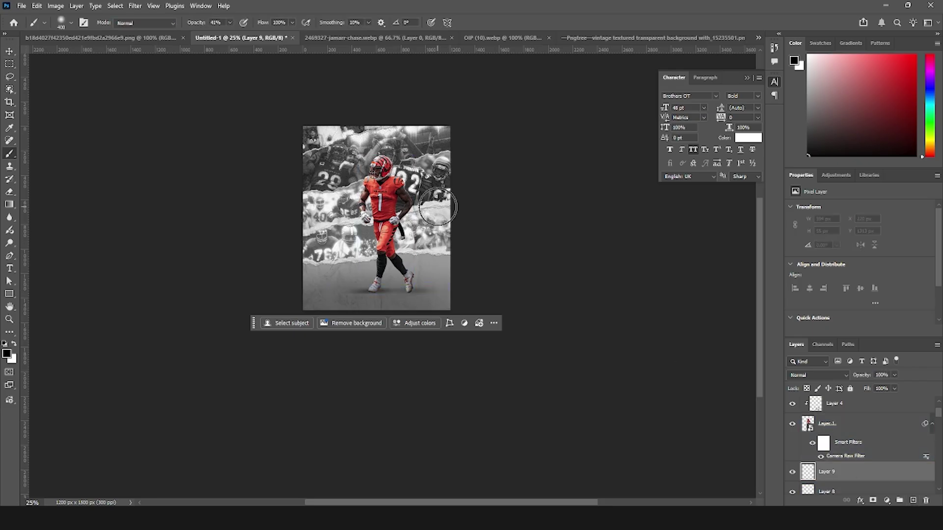
key(bracketright)
key(bracketright)
key(bracketright)
mouse_move(376, 170)
mouse_down()
mouse_move(401, 179)
mouse_move(407, 214)
mouse_up()
click(408, 232)
mouse_move(408, 247)
mouse_down()
mouse_move(416, 274)
mouse_move(407, 273)
mouse_move(390, 213)
mouse_move(395, 182)
mouse_move(384, 255)
mouse_up()
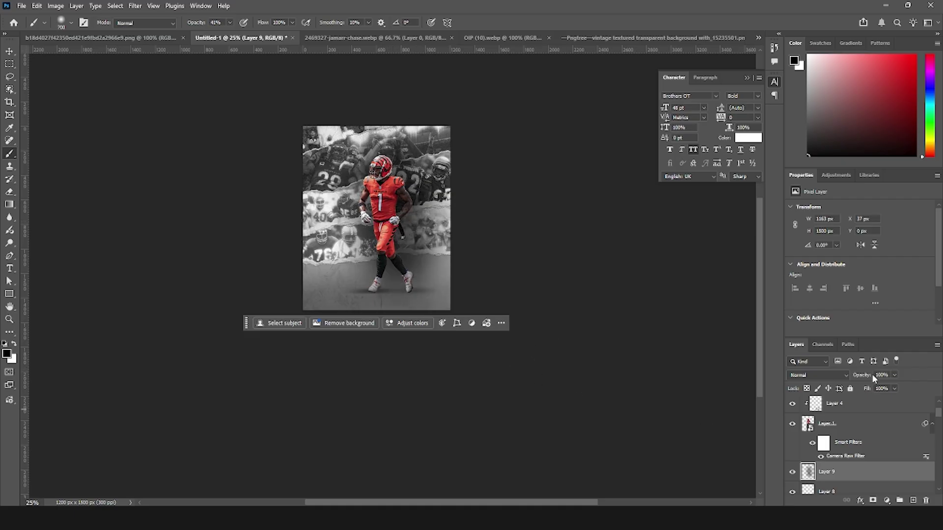
click(887, 387)
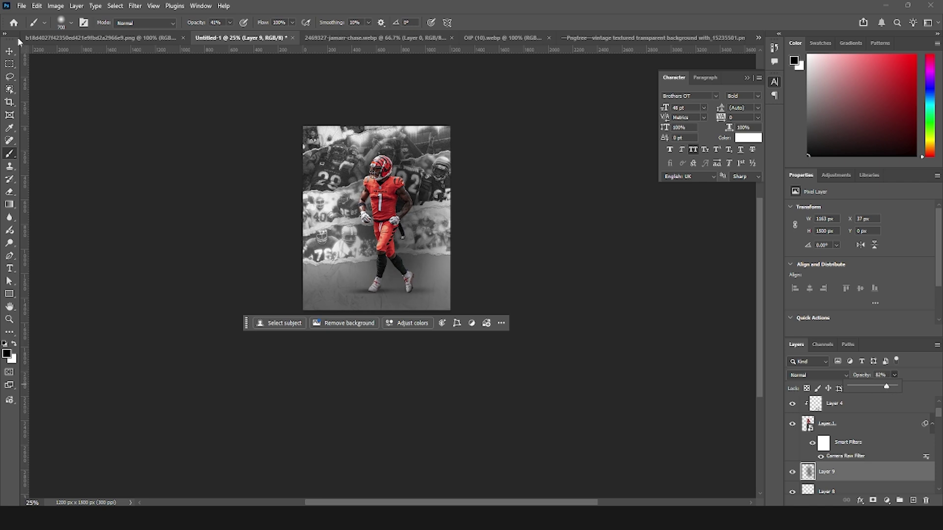
click(6, 54)
click(187, 325)
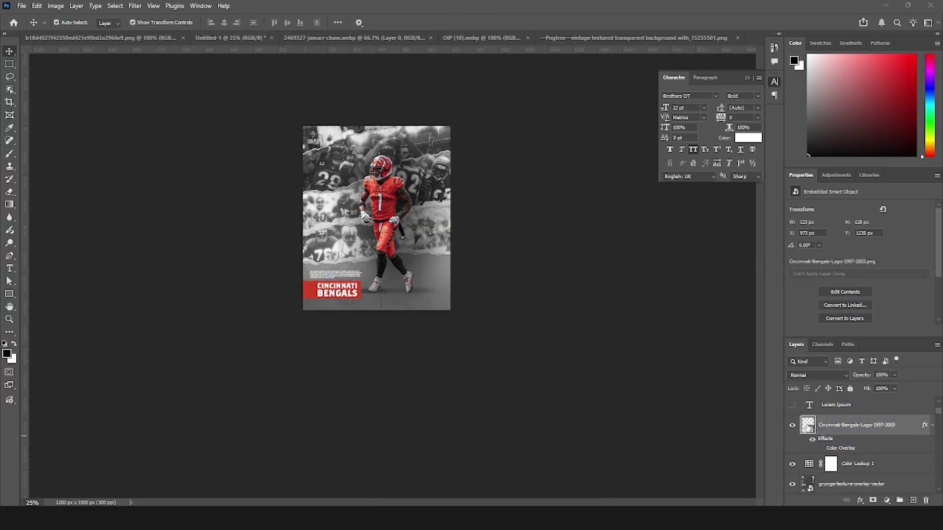
Commit the tiger logo at lower right and stretch the grunge texture to all four poster edges
mouse_move(438, 258)
mouse_down()
mouse_move(447, 187)
mouse_move(438, 276)
mouse_move(440, 238)
mouse_move(445, 255)
mouse_up()
key(Return)
key(alt+Tab)
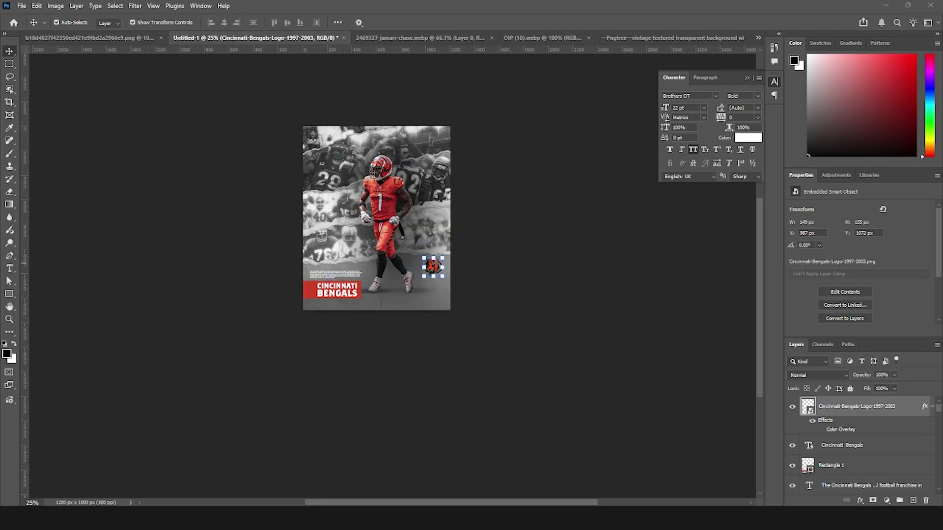
drag(30, 211, 411, 197)
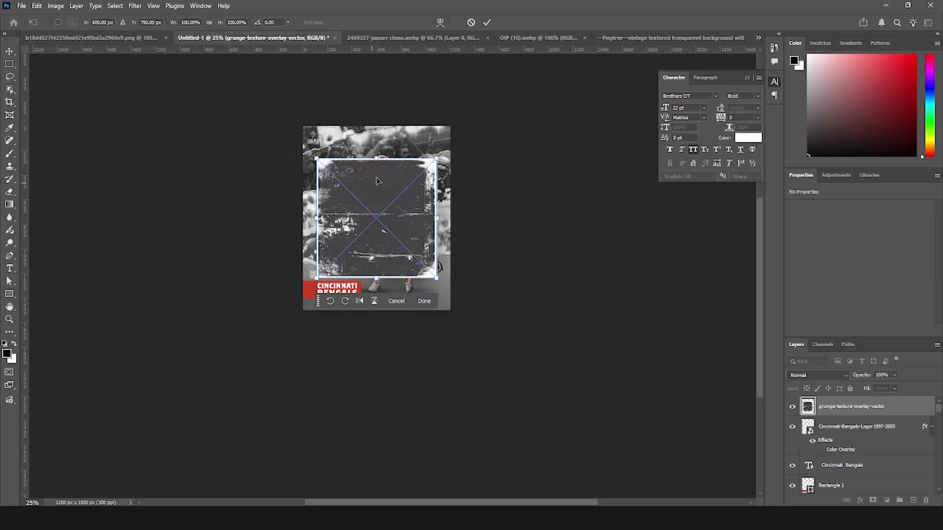
drag(374, 160, 376, 127)
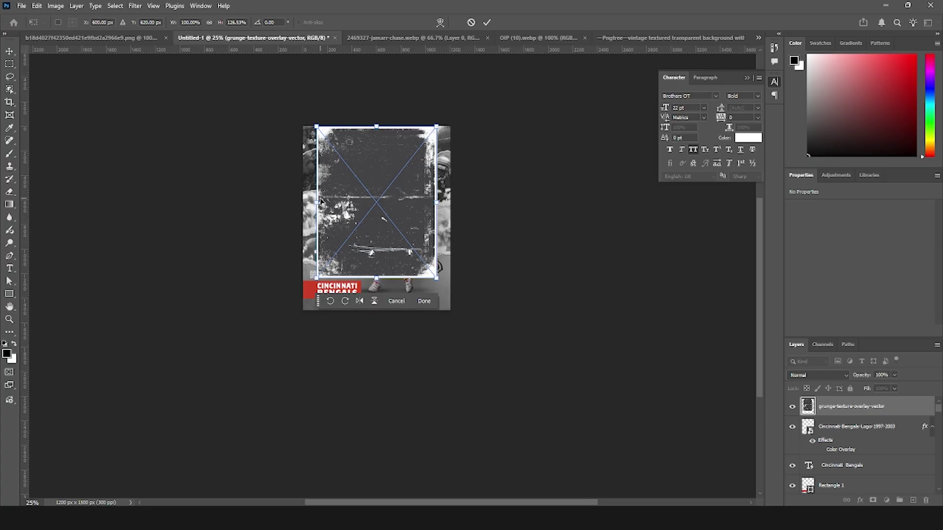
drag(317, 202, 303, 202)
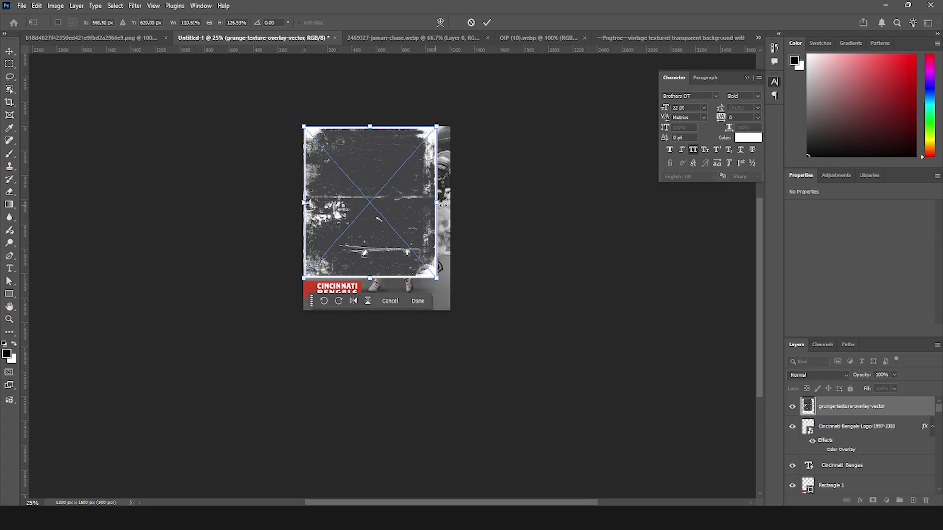
drag(435, 203, 450, 202)
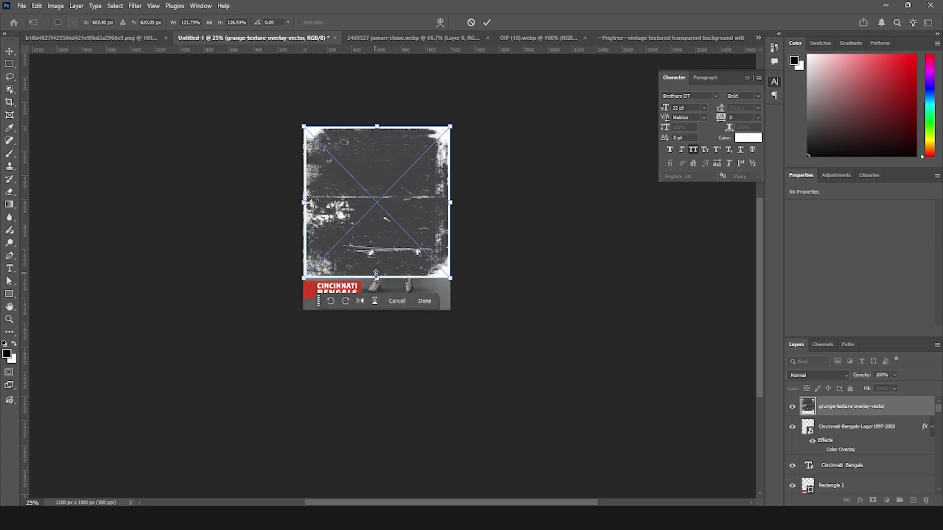
drag(379, 279, 385, 314)
key(Return)
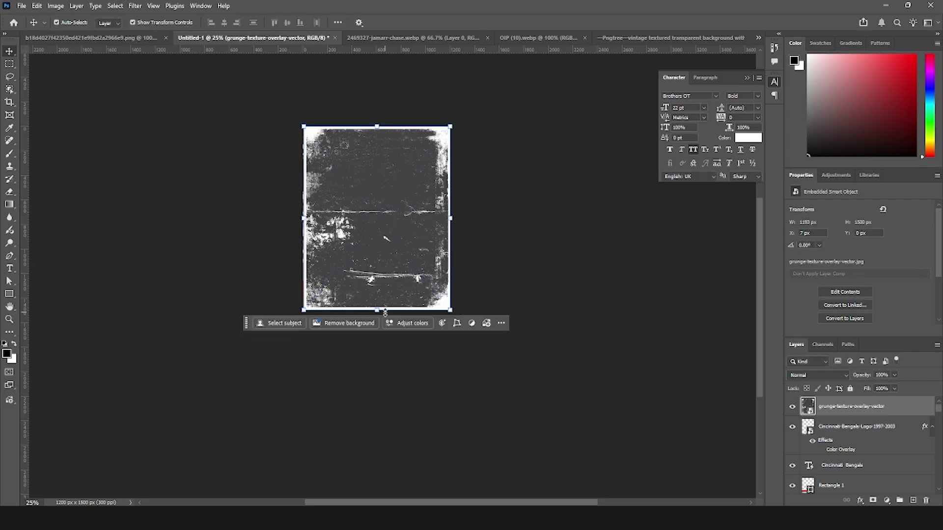
Set the grunge texture to Screen at 52% opacity and move it between Layer 9 and Layer 8
click(806, 376)
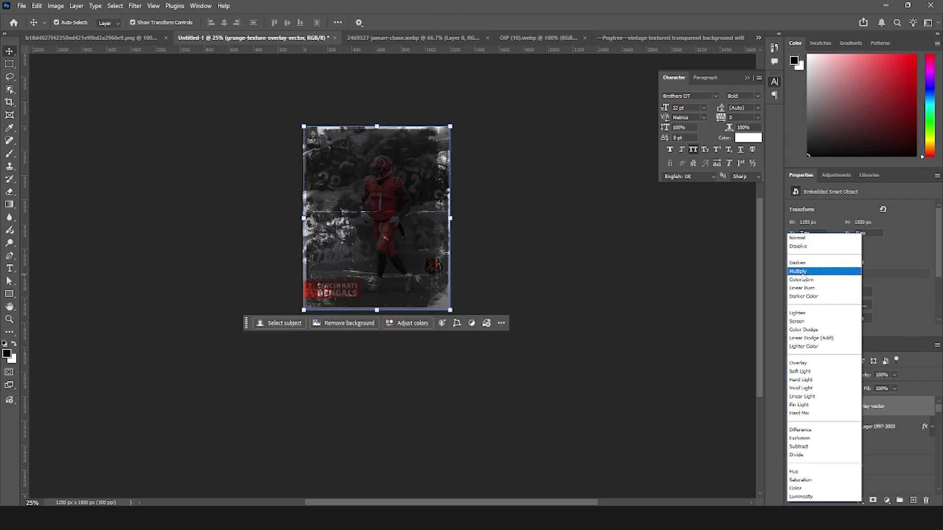
click(799, 321)
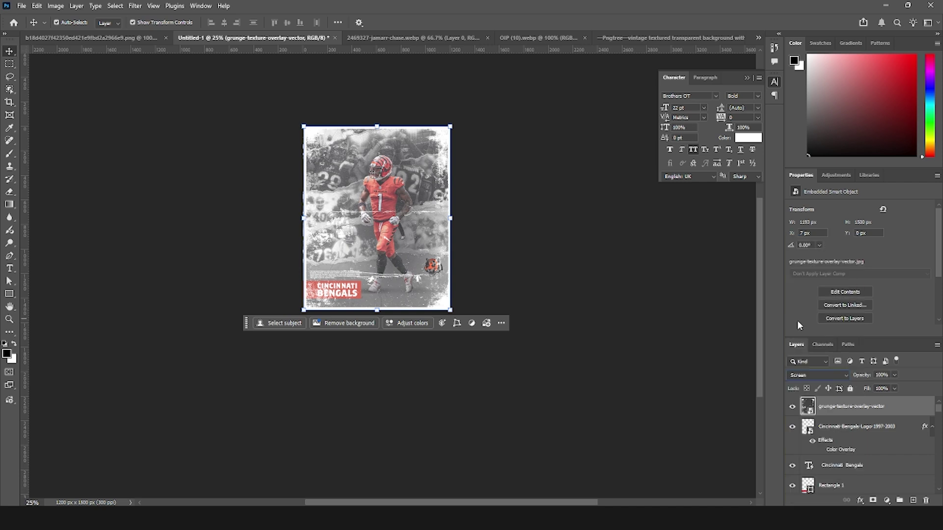
click(894, 375)
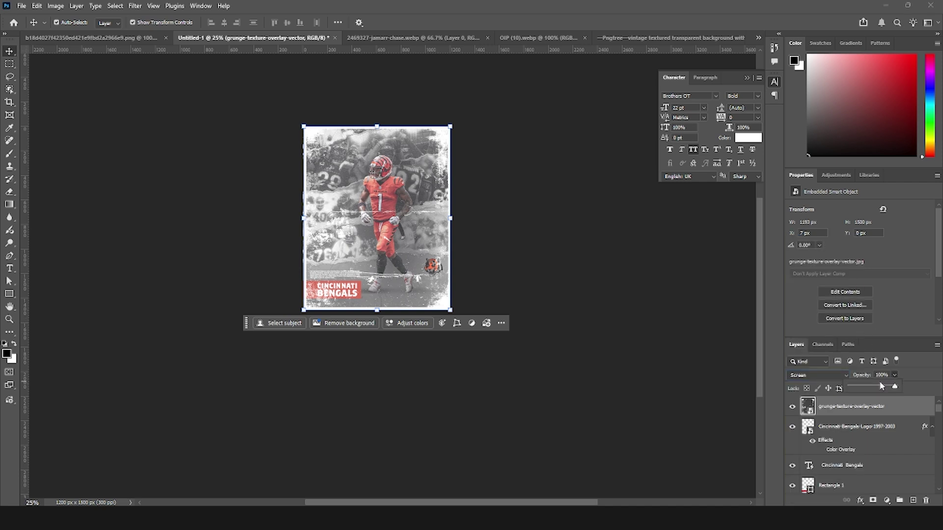
drag(877, 387, 834, 476)
drag(834, 484, 826, 453)
click(556, 396)
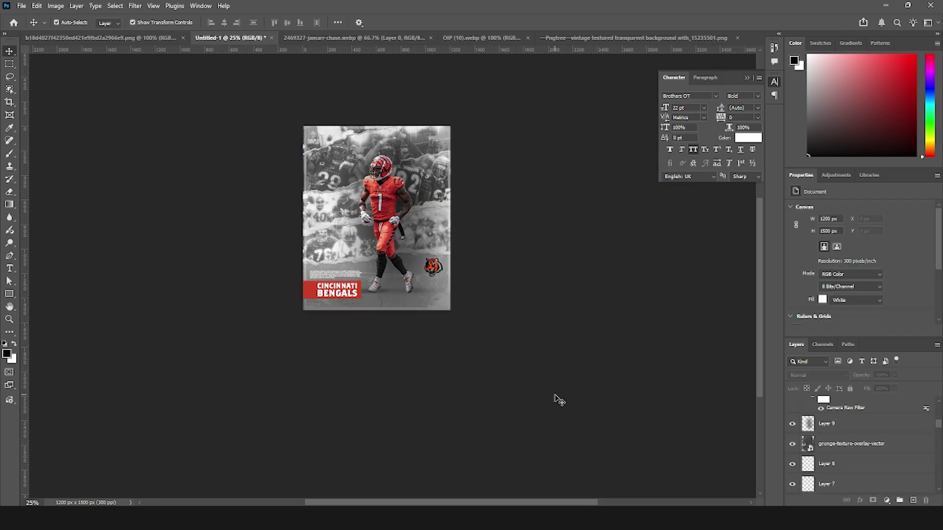
key(ctrl+plus)
key(ctrl+plus)
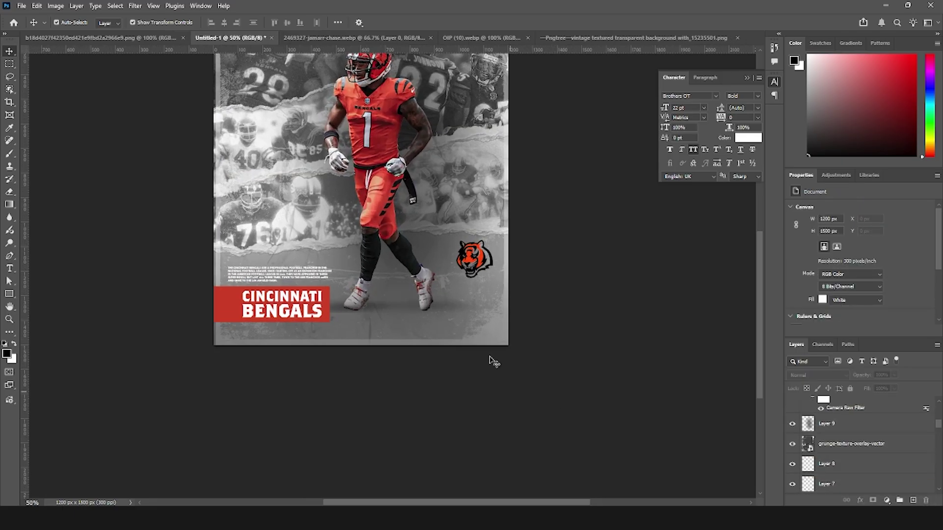
drag(382, 159, 387, 290)
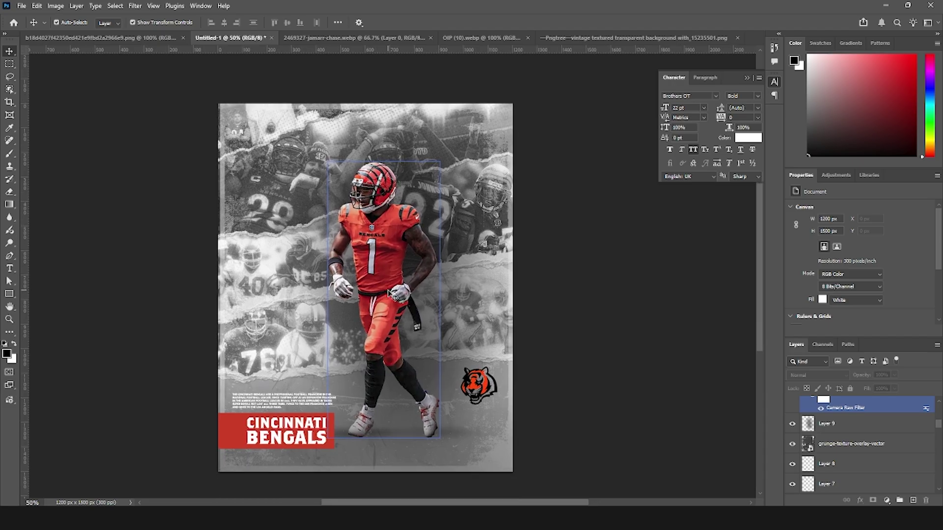